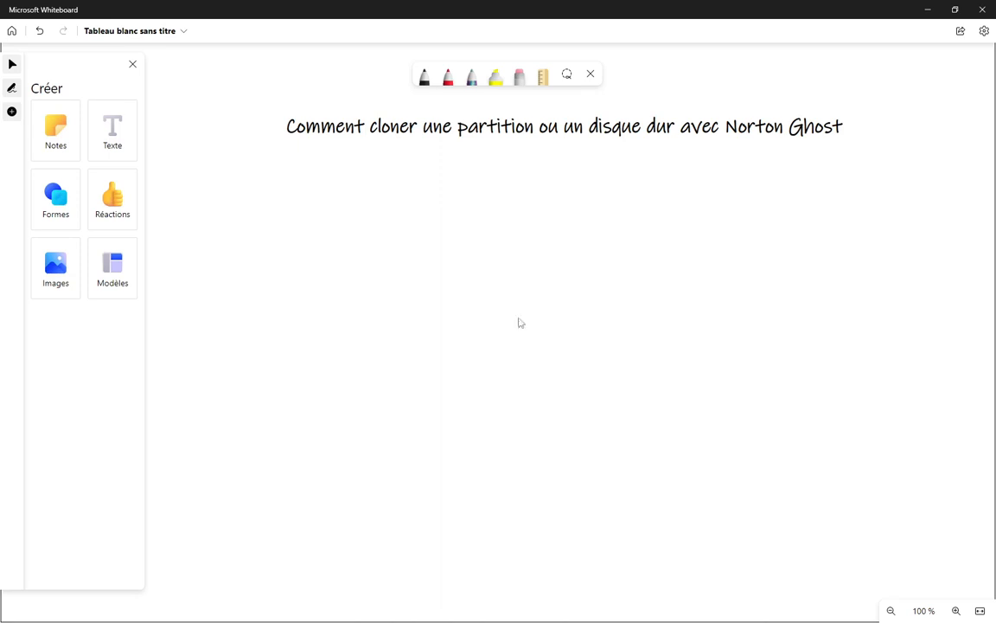
Place text boxes on the board below the title
{"action": "left_click", "coordinate": [121, 140]}
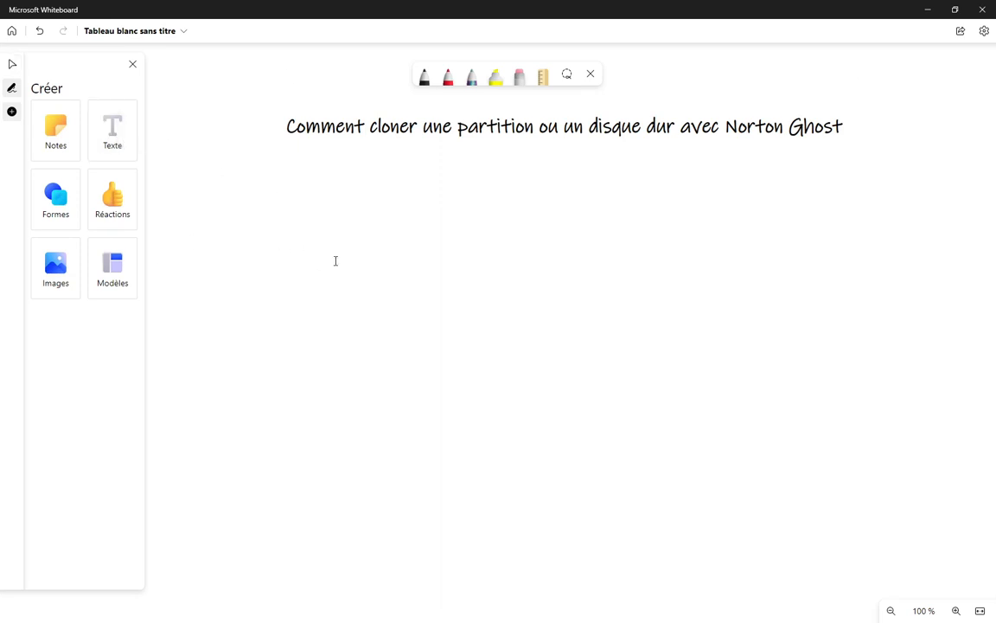
{"action": "left_click", "coordinate": [332, 251]}
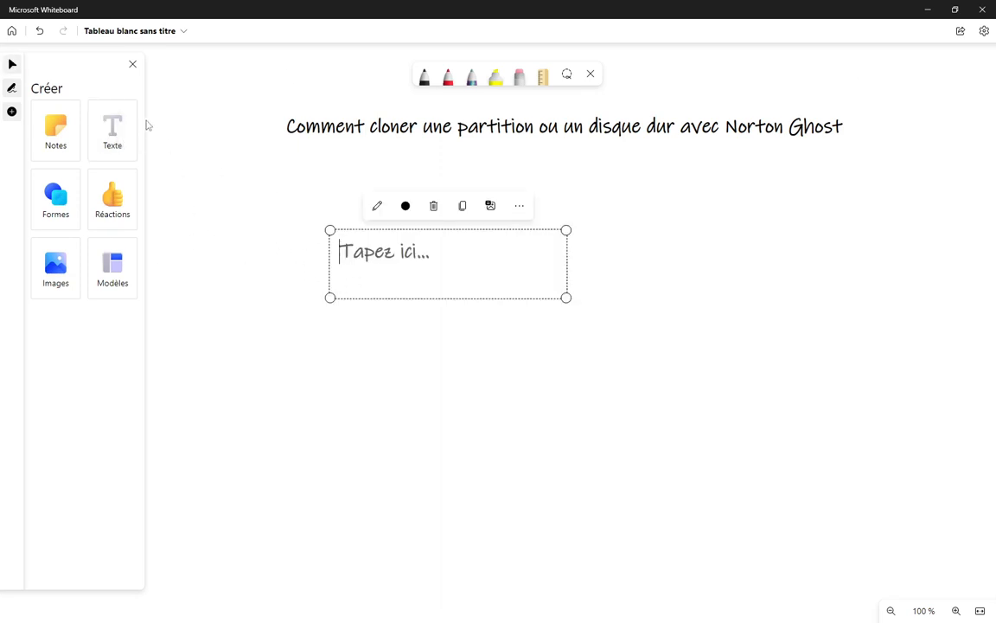
{"action": "left_click", "coordinate": [113, 130]}
{"action": "left_click", "coordinate": [432, 313]}
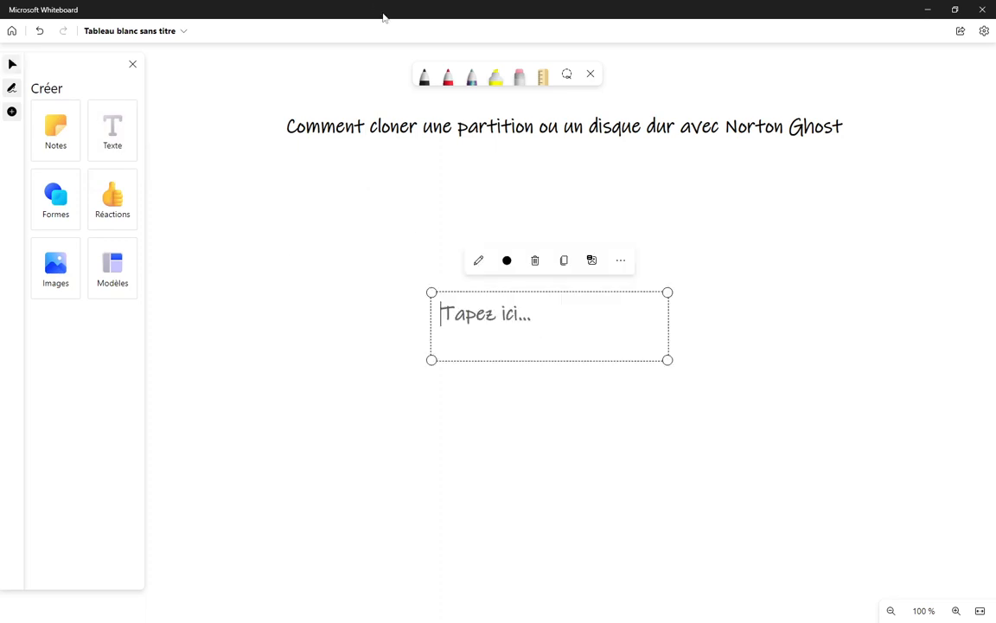
With the black pen, sketch the 'Pc 1' box on the left and two arrows pointing right
{"action": "left_click", "coordinate": [424, 76]}
{"action": "mouse_move", "coordinate": [226, 323]}
{"action": "left_mouse_down"}
{"action": "mouse_move", "coordinate": [246, 404]}
{"action": "mouse_move", "coordinate": [307, 350]}
{"action": "mouse_move", "coordinate": [253, 399]}
{"action": "left_mouse_up"}
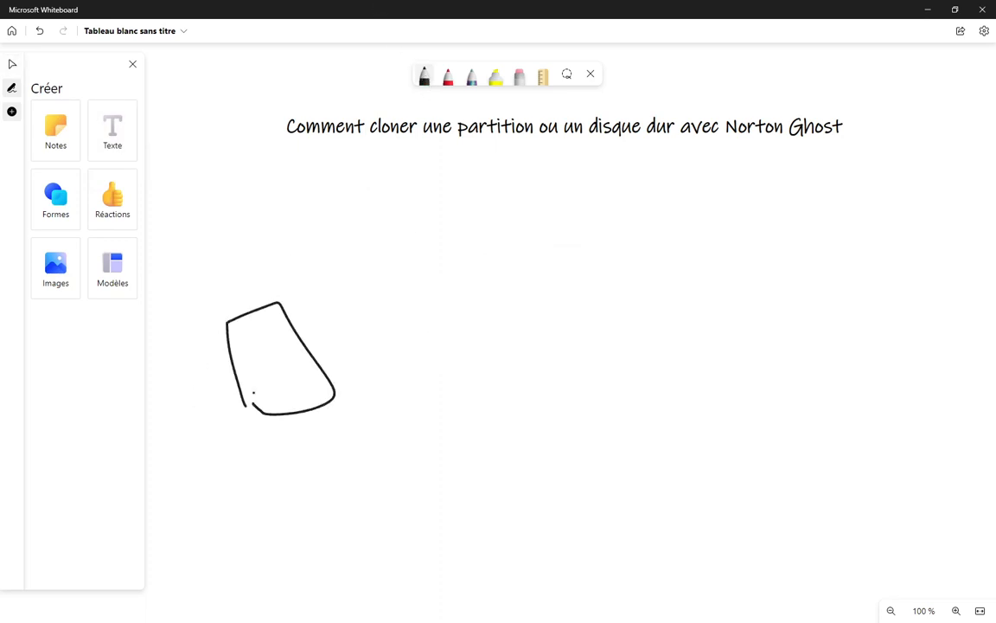
{"action": "mouse_move", "coordinate": [272, 291]}
{"action": "left_mouse_down"}
{"action": "mouse_move", "coordinate": [264, 269]}
{"action": "mouse_move", "coordinate": [347, 274]}
{"action": "left_mouse_up"}
{"action": "mouse_move", "coordinate": [327, 278]}
{"action": "left_mouse_down"}
{"action": "mouse_move", "coordinate": [387, 270]}
{"action": "mouse_move", "coordinate": [339, 250]}
{"action": "left_mouse_up"}
{"action": "mouse_move", "coordinate": [393, 353]}
{"action": "left_mouse_down"}
{"action": "mouse_move", "coordinate": [669, 290]}
{"action": "mouse_move", "coordinate": [683, 294]}
{"action": "mouse_move", "coordinate": [534, 381]}
{"action": "mouse_move", "coordinate": [692, 373]}
{"action": "left_mouse_up"}
{"action": "mouse_move", "coordinate": [683, 361]}
{"action": "left_mouse_down"}
{"action": "mouse_move", "coordinate": [709, 378]}
{"action": "mouse_move", "coordinate": [703, 388]}
{"action": "left_mouse_up"}
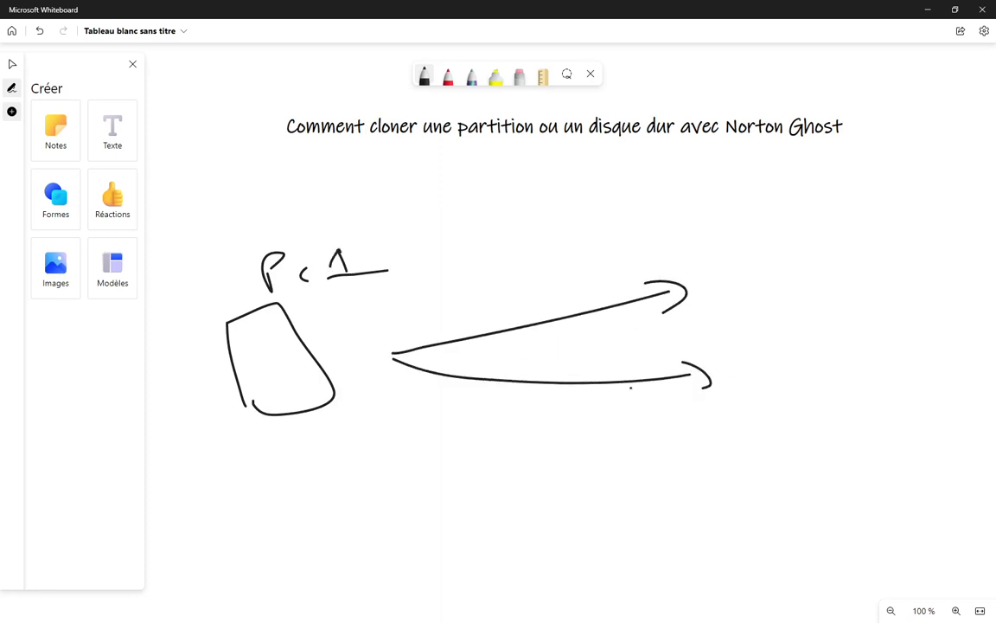
Draw two PC boxes on the right, upper and lower, each labelled 'Pc'
{"action": "mouse_move", "coordinate": [709, 219]}
{"action": "left_mouse_down"}
{"action": "mouse_move", "coordinate": [735, 290]}
{"action": "mouse_move", "coordinate": [812, 223]}
{"action": "mouse_move", "coordinate": [724, 276]}
{"action": "left_mouse_up"}
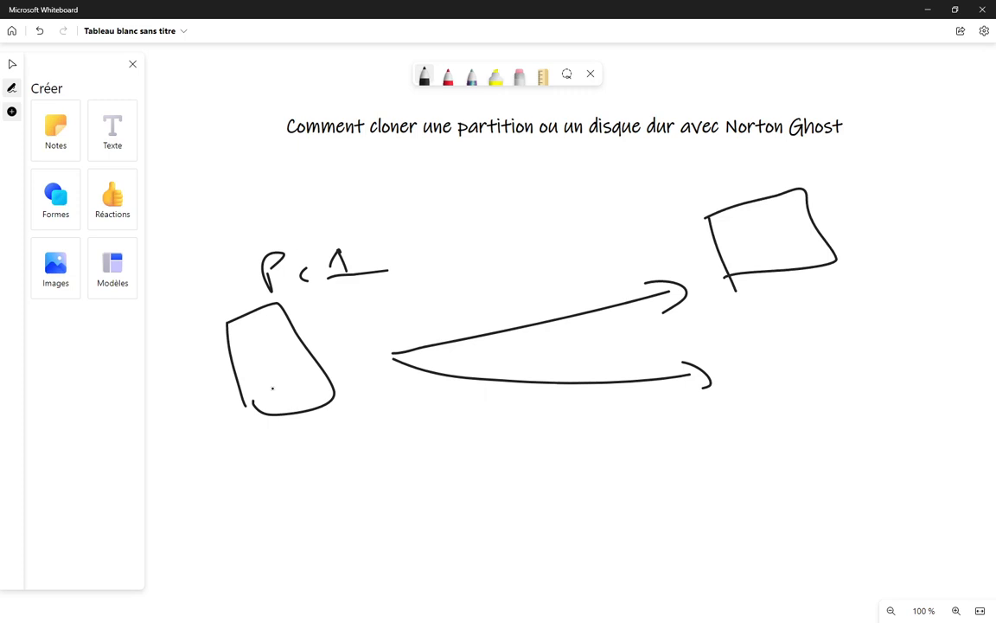
{"action": "mouse_move", "coordinate": [819, 226]}
{"action": "left_mouse_down"}
{"action": "mouse_move", "coordinate": [825, 188]}
{"action": "mouse_move", "coordinate": [836, 227]}
{"action": "mouse_move", "coordinate": [910, 209]}
{"action": "left_mouse_up"}
{"action": "left_click_drag", "start_coordinate": [749, 342], "coordinate": [765, 390]}
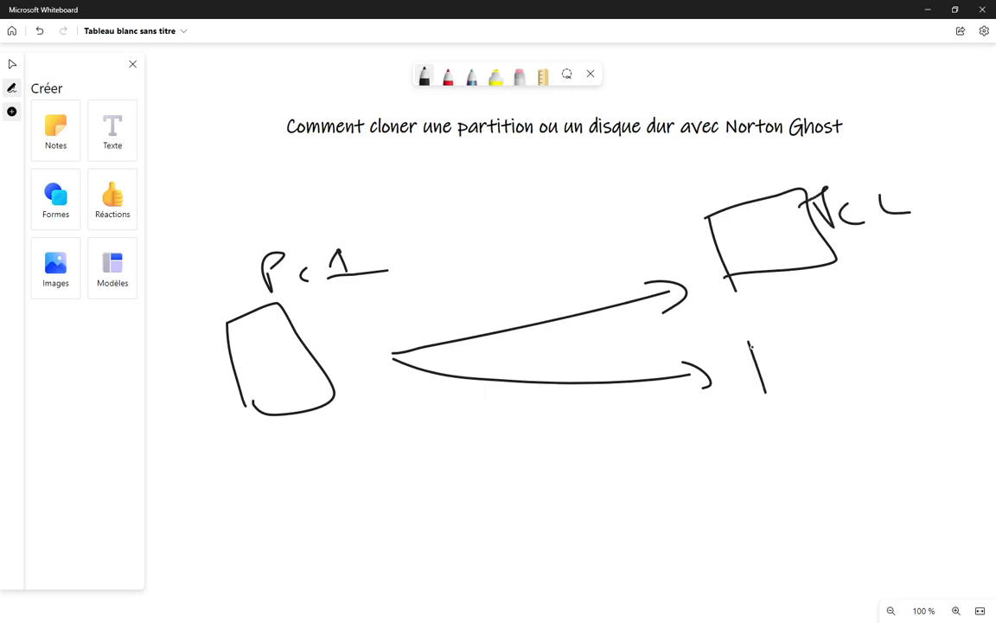
{"action": "mouse_move", "coordinate": [779, 334]}
{"action": "left_mouse_down"}
{"action": "mouse_move", "coordinate": [735, 400]}
{"action": "mouse_move", "coordinate": [826, 385]}
{"action": "left_mouse_up"}
{"action": "left_click_drag", "start_coordinate": [809, 346], "coordinate": [818, 363]}
{"action": "mouse_move", "coordinate": [878, 350]}
{"action": "left_mouse_down"}
{"action": "mouse_move", "coordinate": [865, 378]}
{"action": "mouse_move", "coordinate": [900, 380]}
{"action": "mouse_move", "coordinate": [920, 351]}
{"action": "left_mouse_up"}
{"action": "left_click_drag", "start_coordinate": [745, 343], "coordinate": [778, 339]}
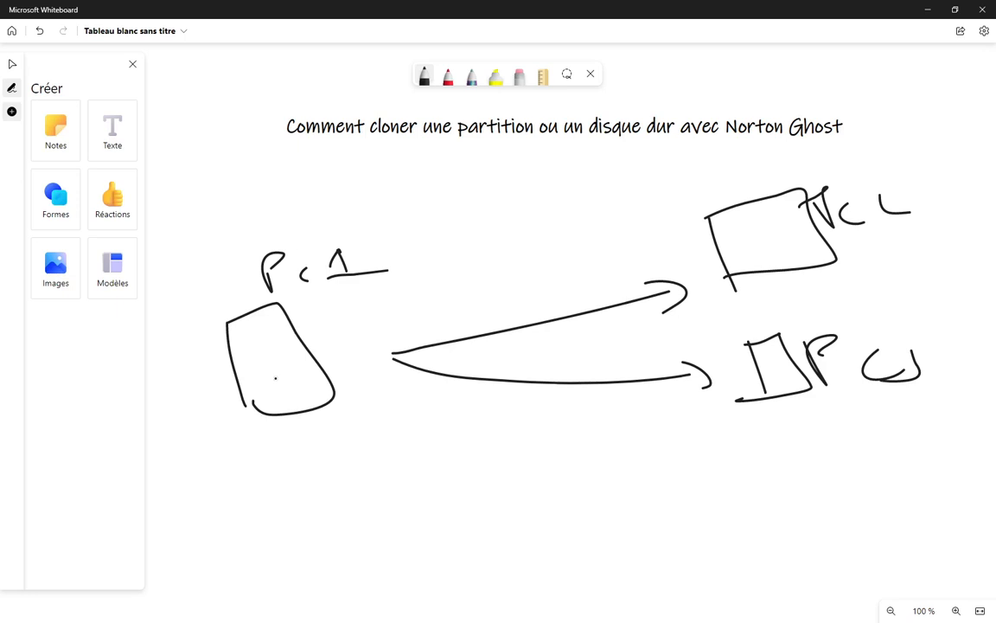
Loop around Pc 1, label it 'Modèle', and draw curved arrows to both right-hand PCs
{"action": "mouse_move", "coordinate": [257, 227]}
{"action": "left_mouse_down"}
{"action": "mouse_move", "coordinate": [234, 227]}
{"action": "mouse_move", "coordinate": [194, 333]}
{"action": "mouse_move", "coordinate": [339, 475]}
{"action": "mouse_move", "coordinate": [396, 312]}
{"action": "mouse_move", "coordinate": [259, 223]}
{"action": "mouse_move", "coordinate": [234, 175]}
{"action": "mouse_move", "coordinate": [251, 207]}
{"action": "left_mouse_up"}
{"action": "mouse_move", "coordinate": [263, 185]}
{"action": "left_mouse_down"}
{"action": "mouse_move", "coordinate": [288, 203]}
{"action": "mouse_move", "coordinate": [263, 196]}
{"action": "mouse_move", "coordinate": [303, 164]}
{"action": "mouse_move", "coordinate": [322, 190]}
{"action": "mouse_move", "coordinate": [372, 189]}
{"action": "left_mouse_up"}
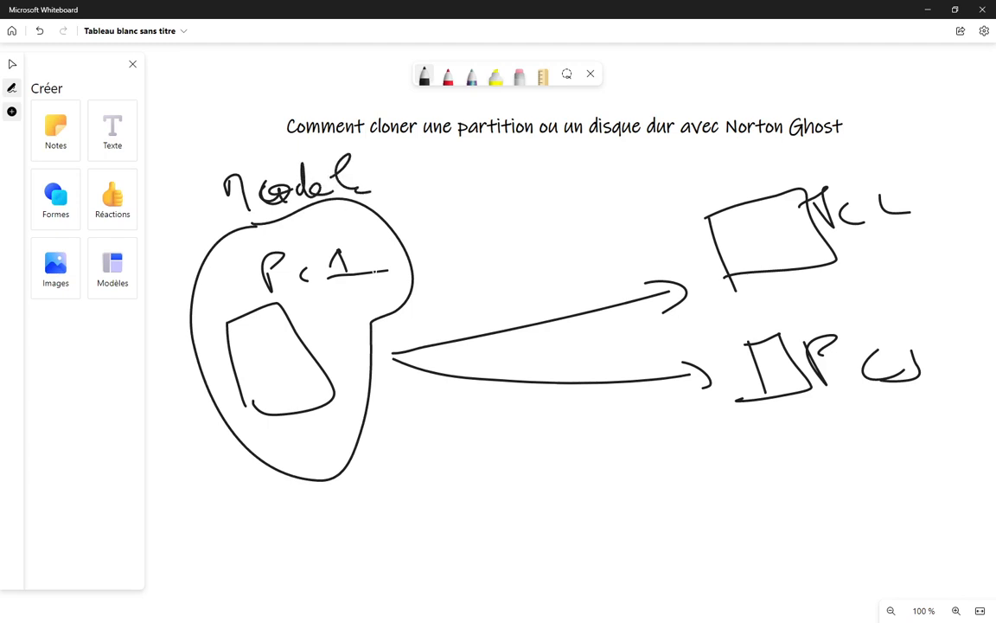
{"action": "mouse_move", "coordinate": [374, 293]}
{"action": "left_mouse_down"}
{"action": "mouse_move", "coordinate": [521, 196]}
{"action": "mouse_move", "coordinate": [734, 244]}
{"action": "mouse_move", "coordinate": [779, 268]}
{"action": "mouse_move", "coordinate": [731, 275]}
{"action": "left_mouse_up"}
{"action": "mouse_move", "coordinate": [342, 347]}
{"action": "left_mouse_down"}
{"action": "mouse_move", "coordinate": [657, 456]}
{"action": "mouse_move", "coordinate": [808, 380]}
{"action": "mouse_move", "coordinate": [806, 394]}
{"action": "left_mouse_up"}
Write 'Clone' on both curved arrows and divide Pc 1's disk into partitions
{"action": "mouse_move", "coordinate": [505, 177]}
{"action": "left_mouse_down"}
{"action": "mouse_move", "coordinate": [494, 217]}
{"action": "mouse_move", "coordinate": [653, 211]}
{"action": "left_mouse_up"}
{"action": "left_click", "coordinate": [625, 207]}
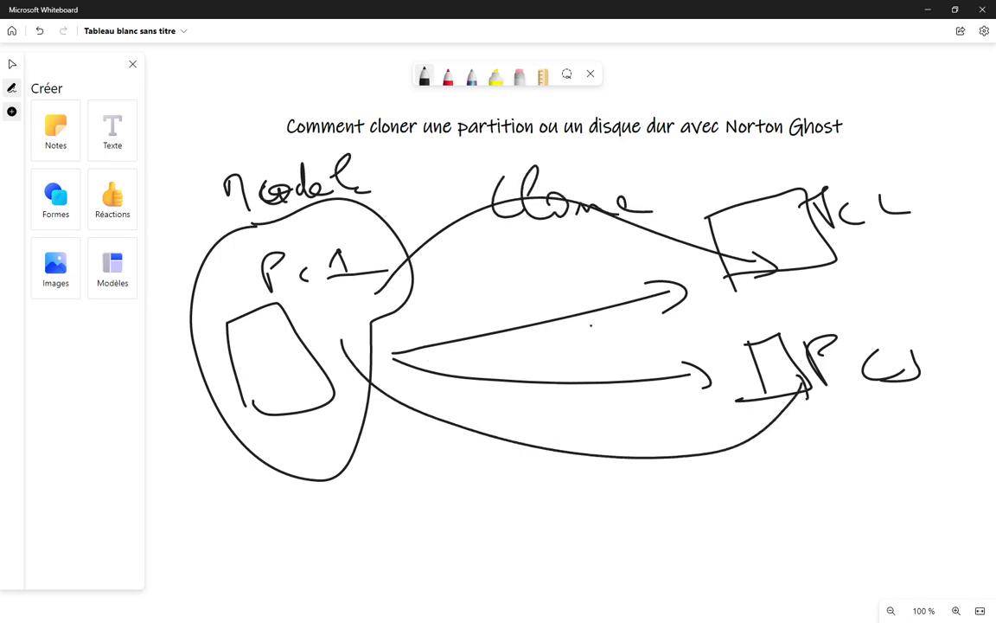
{"action": "mouse_move", "coordinate": [522, 407]}
{"action": "left_mouse_down"}
{"action": "mouse_move", "coordinate": [516, 448]}
{"action": "mouse_move", "coordinate": [595, 428]}
{"action": "mouse_move", "coordinate": [746, 451]}
{"action": "left_mouse_up"}
{"action": "left_click", "coordinate": [701, 451]}
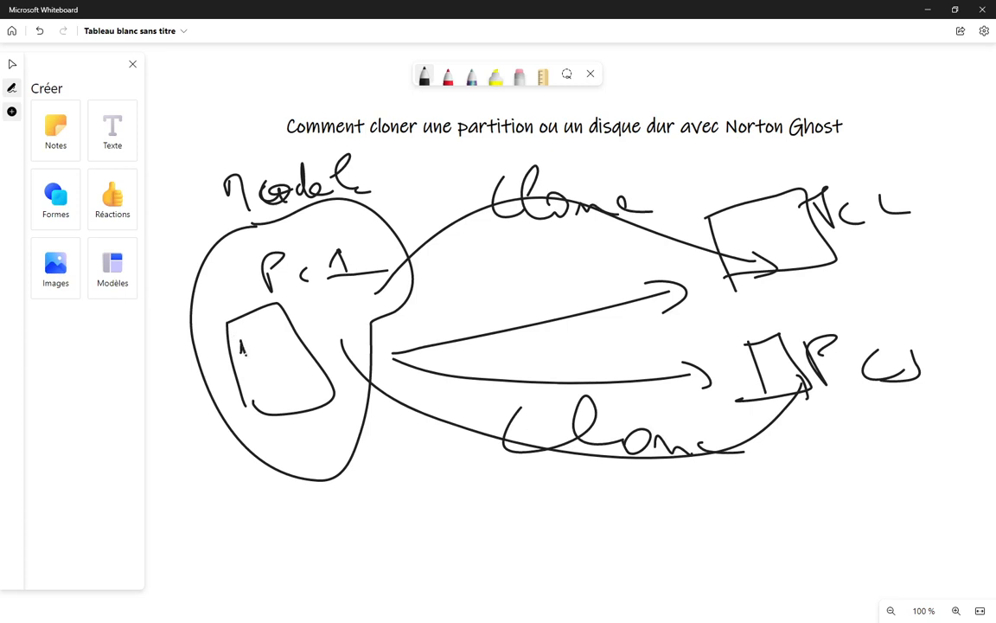
{"action": "mouse_move", "coordinate": [240, 330]}
{"action": "left_mouse_down"}
{"action": "mouse_move", "coordinate": [269, 322]}
{"action": "mouse_move", "coordinate": [276, 340]}
{"action": "mouse_move", "coordinate": [248, 357]}
{"action": "mouse_move", "coordinate": [267, 393]}
{"action": "mouse_move", "coordinate": [300, 388]}
{"action": "mouse_move", "coordinate": [262, 399]}
{"action": "left_mouse_up"}
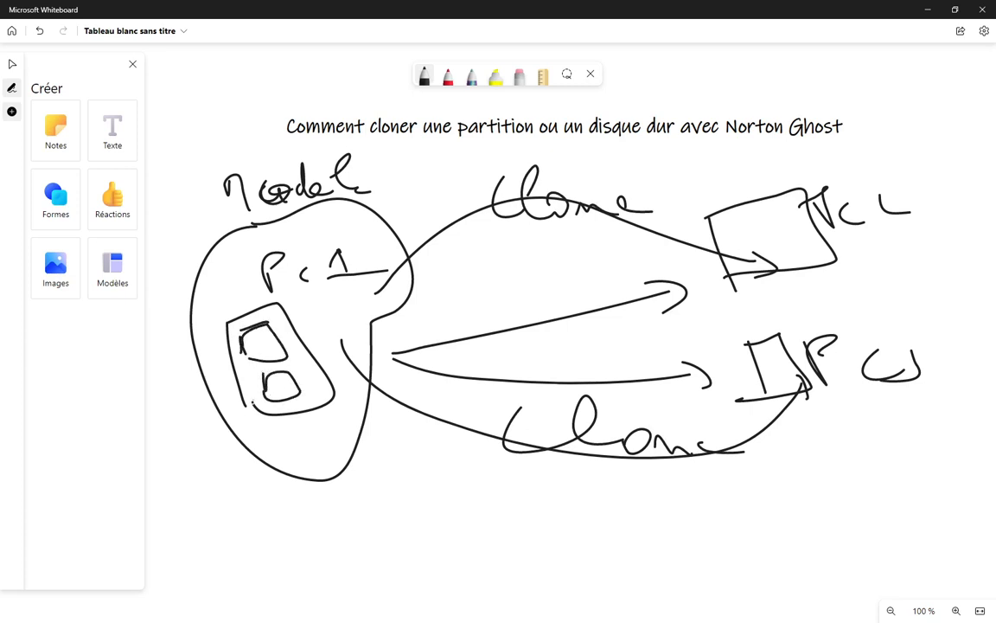
Write 'os' and a second label in Pc 1's partitions, then link a circled 'PP' to the lower PC
{"action": "mouse_move", "coordinate": [245, 341]}
{"action": "left_mouse_down"}
{"action": "mouse_move", "coordinate": [278, 398]}
{"action": "mouse_move", "coordinate": [312, 392]}
{"action": "left_mouse_up"}
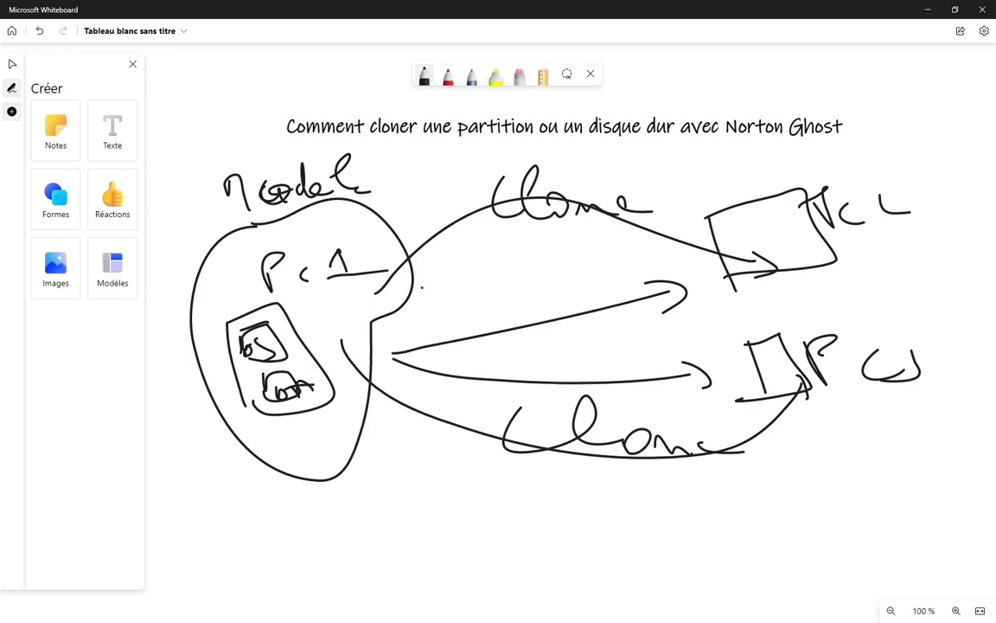
{"action": "mouse_move", "coordinate": [278, 447]}
{"action": "left_mouse_down"}
{"action": "mouse_move", "coordinate": [280, 459]}
{"action": "mouse_move", "coordinate": [289, 453]}
{"action": "mouse_move", "coordinate": [321, 472]}
{"action": "mouse_move", "coordinate": [346, 456]}
{"action": "left_mouse_up"}
{"action": "mouse_move", "coordinate": [302, 490]}
{"action": "left_mouse_down"}
{"action": "mouse_move", "coordinate": [753, 596]}
{"action": "mouse_move", "coordinate": [895, 450]}
{"action": "mouse_move", "coordinate": [790, 400]}
{"action": "mouse_move", "coordinate": [774, 407]}
{"action": "left_mouse_up"}
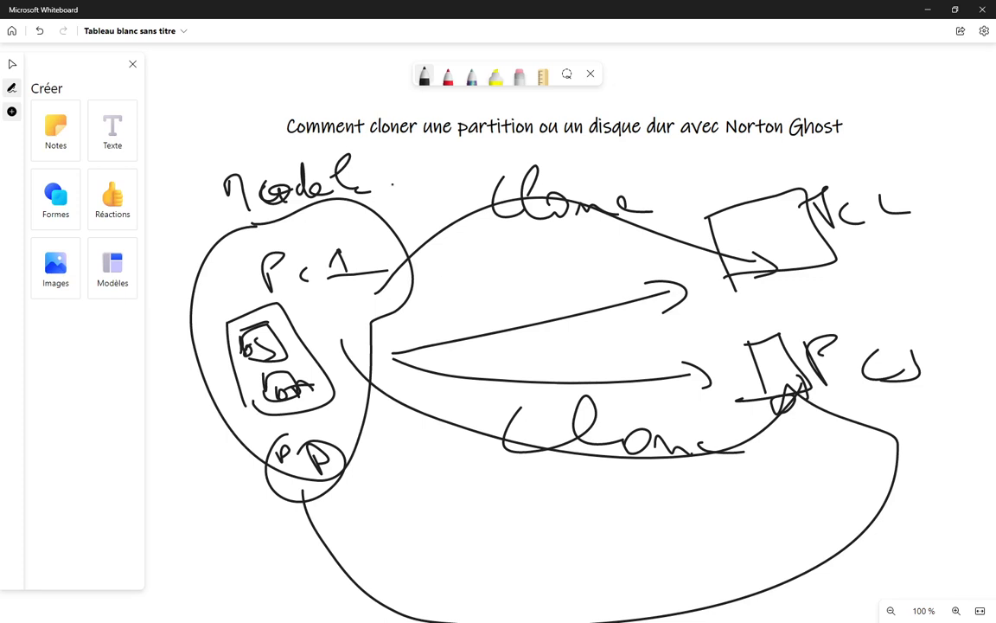
Erase the whole cloning diagram, then underline 'Norton Ghost' with a curved black pen stroke
{"action": "left_click", "coordinate": [519, 76]}
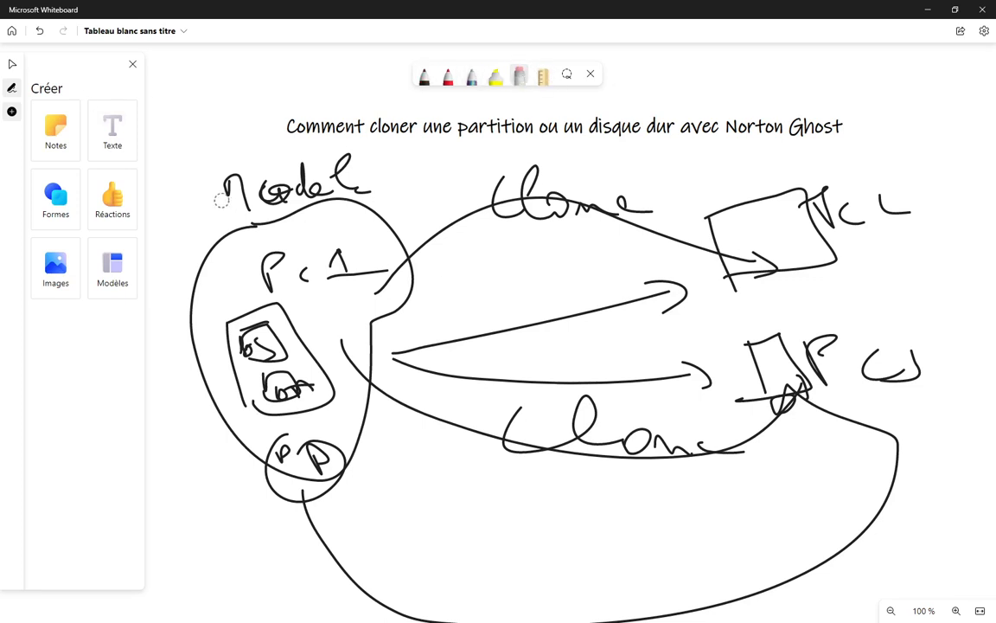
{"action": "mouse_move", "coordinate": [222, 200]}
{"action": "left_mouse_down"}
{"action": "mouse_move", "coordinate": [382, 272]}
{"action": "mouse_move", "coordinate": [378, 193]}
{"action": "mouse_move", "coordinate": [661, 191]}
{"action": "mouse_move", "coordinate": [773, 215]}
{"action": "mouse_move", "coordinate": [719, 322]}
{"action": "mouse_move", "coordinate": [189, 323]}
{"action": "mouse_move", "coordinate": [342, 493]}
{"action": "mouse_move", "coordinate": [257, 442]}
{"action": "mouse_move", "coordinate": [231, 387]}
{"action": "mouse_move", "coordinate": [498, 387]}
{"action": "mouse_move", "coordinate": [692, 413]}
{"action": "mouse_move", "coordinate": [856, 316]}
{"action": "mouse_move", "coordinate": [927, 367]}
{"action": "mouse_move", "coordinate": [811, 402]}
{"action": "mouse_move", "coordinate": [727, 447]}
{"action": "mouse_move", "coordinate": [638, 414]}
{"action": "mouse_move", "coordinate": [491, 312]}
{"action": "mouse_move", "coordinate": [402, 164]}
{"action": "mouse_move", "coordinate": [569, 205]}
{"action": "left_mouse_up"}
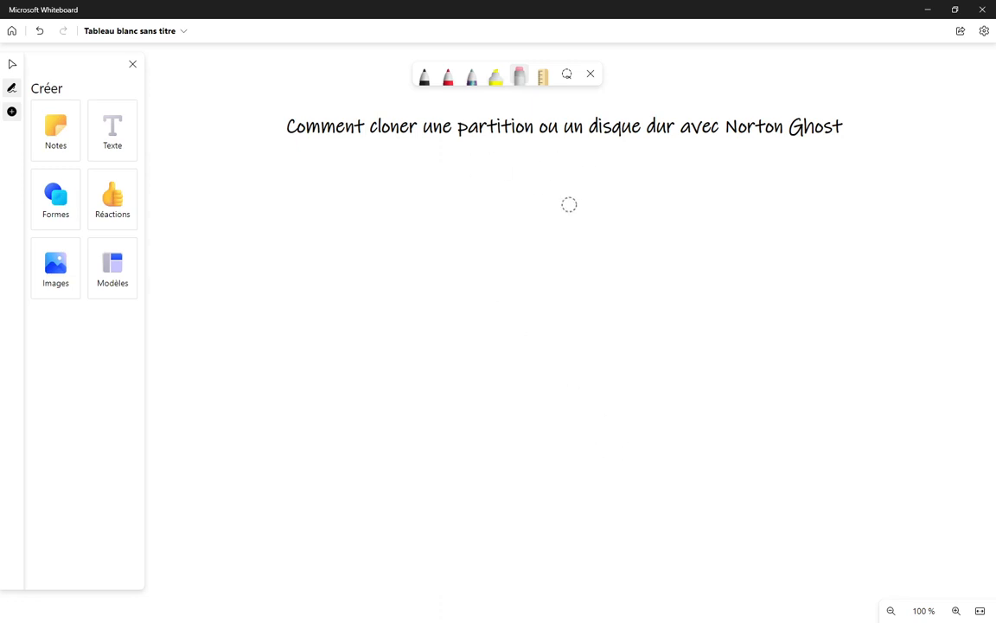
{"action": "left_click", "coordinate": [424, 77]}
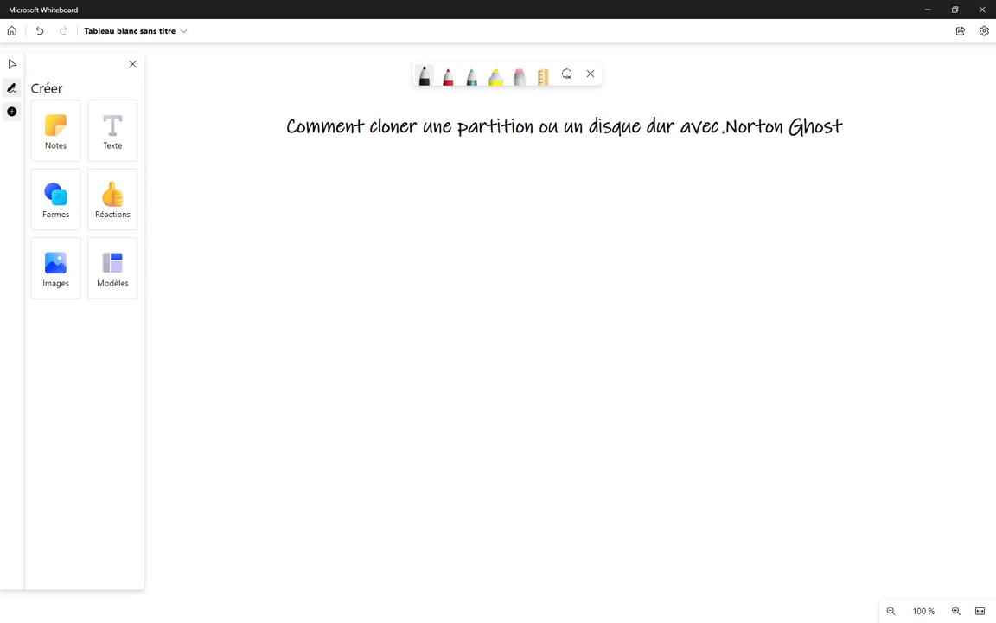
{"action": "mouse_move", "coordinate": [723, 131]}
{"action": "left_mouse_down"}
{"action": "mouse_move", "coordinate": [849, 158]}
{"action": "mouse_move", "coordinate": [861, 126]}
{"action": "left_mouse_up"}
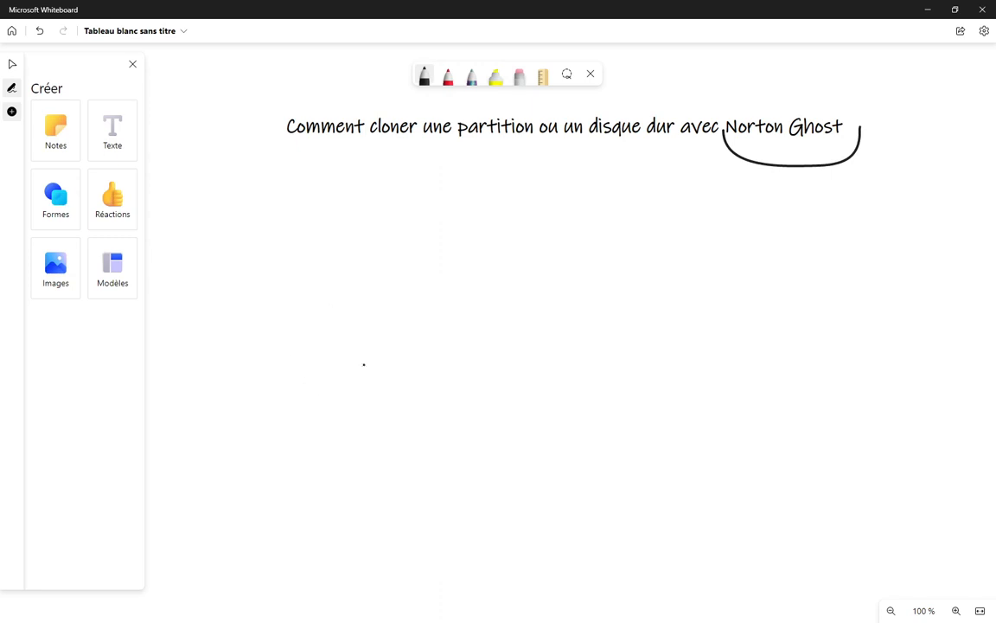
Add a text box under the title reading '1. Cloner une partition vers partition' and widen it
{"action": "left_click", "coordinate": [112, 148]}
{"action": "left_click", "coordinate": [447, 285]}
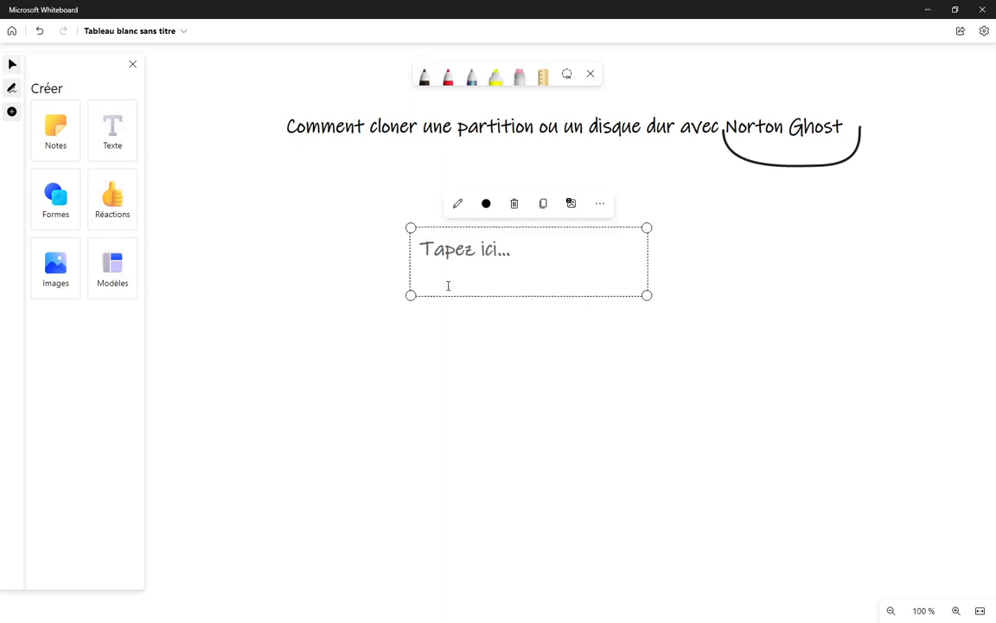
{"action": "type", "text": "1. "}
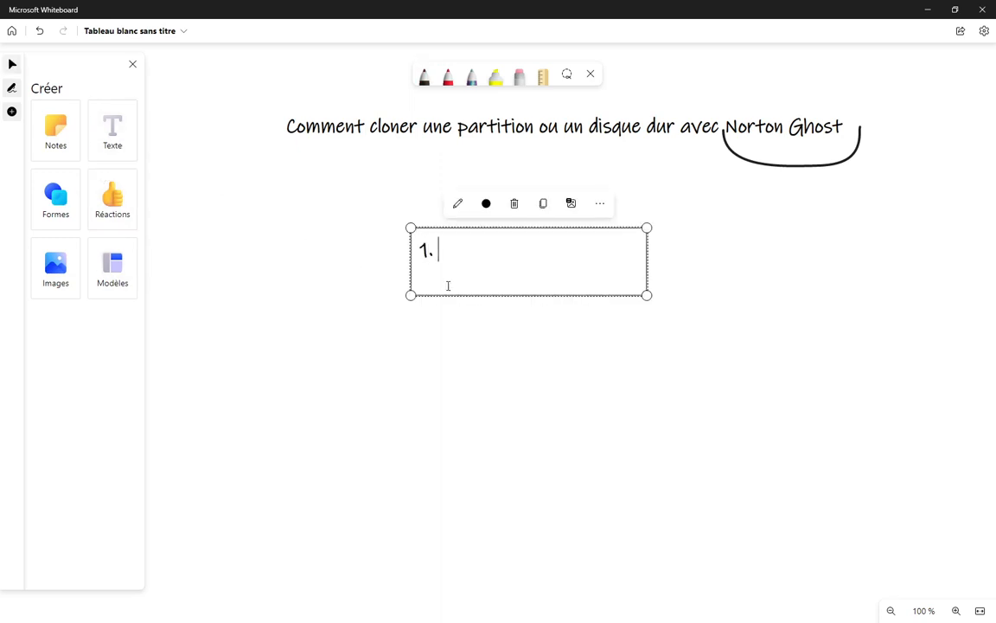
{"action": "type", "text": "Cloner un"}
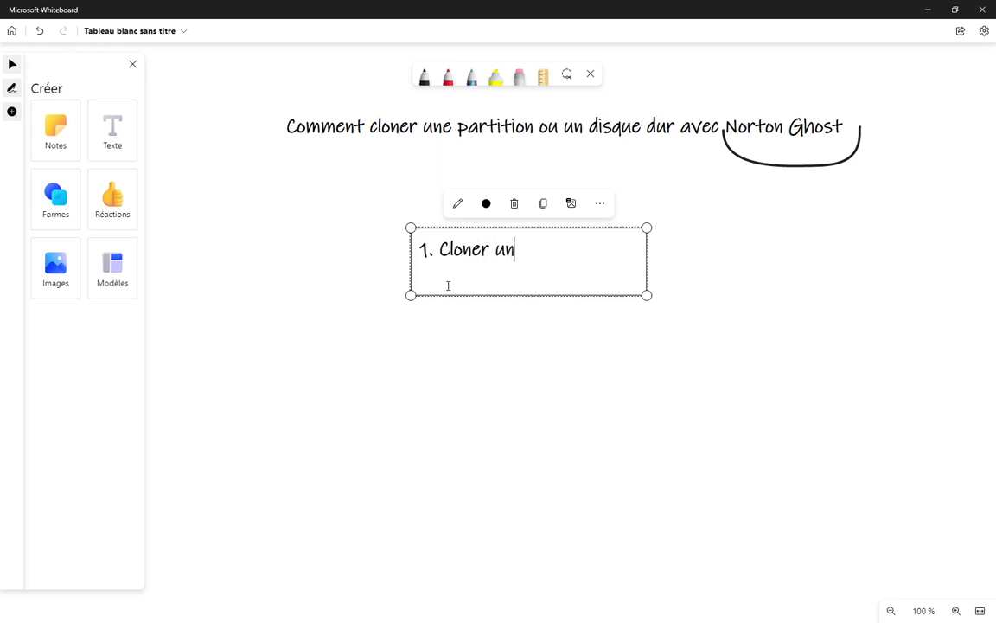
{"action": "type", "text": "e partiti"}
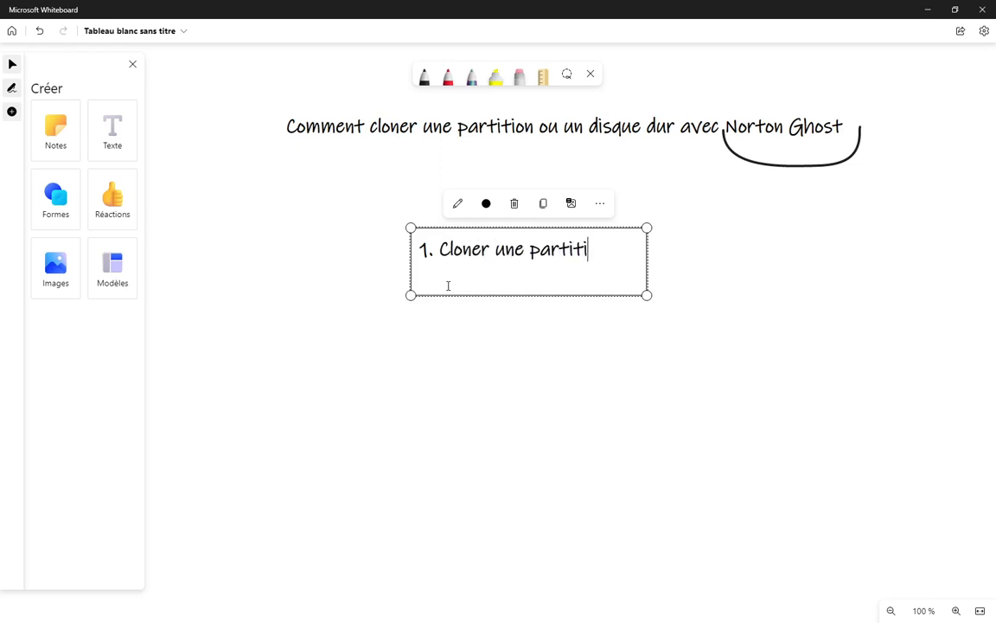
{"action": "type", "text": "on ves"}
{"action": "key", "text": "BackSpace"}
{"action": "type", "text": "rs partition"}
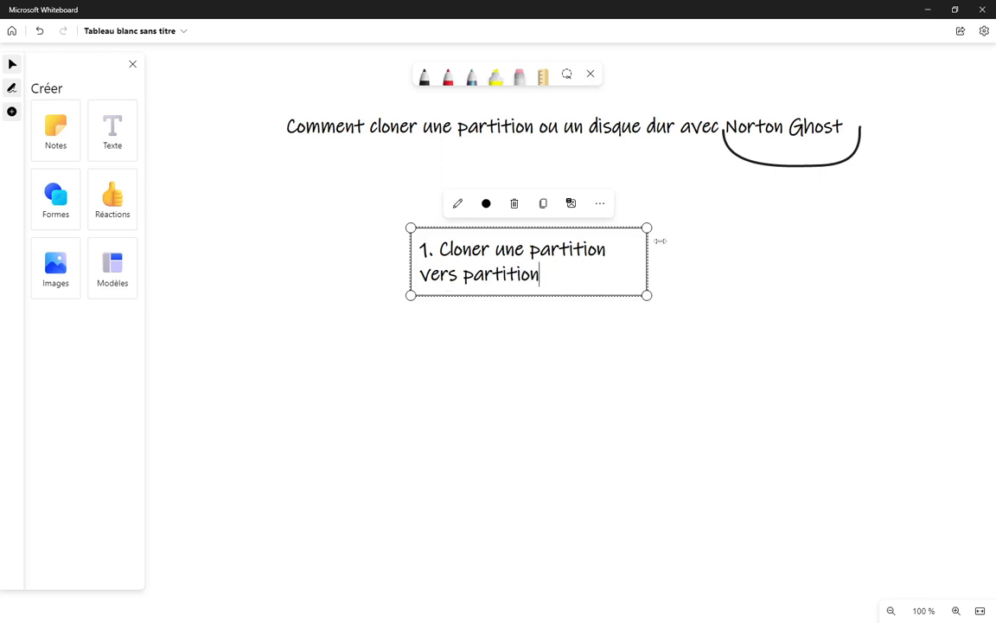
{"action": "left_click_drag", "start_coordinate": [647, 250], "coordinate": [785, 263]}
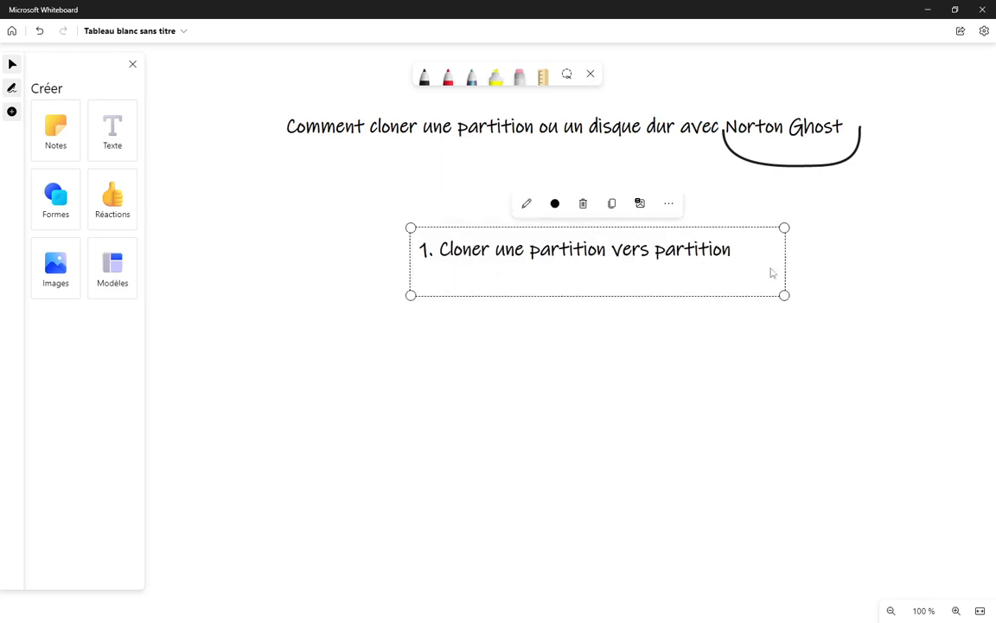
Add the second item '2. cloner une partition vers une image (fichier)'
{"action": "left_click", "coordinate": [717, 255]}
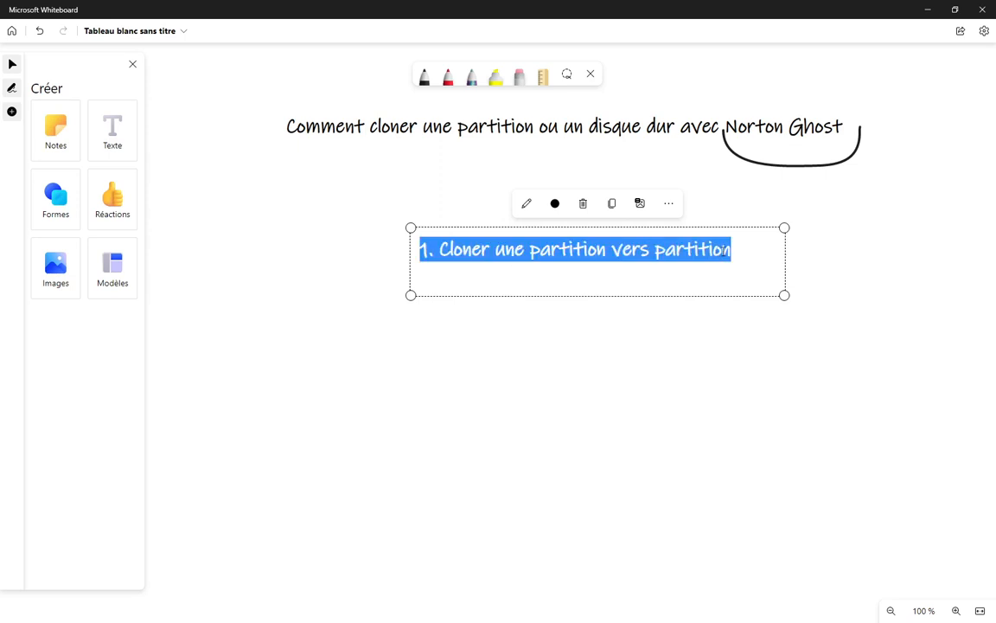
{"action": "left_click", "coordinate": [732, 250]}
{"action": "key", "text": "Return"}
{"action": "type", "text": "2. "}
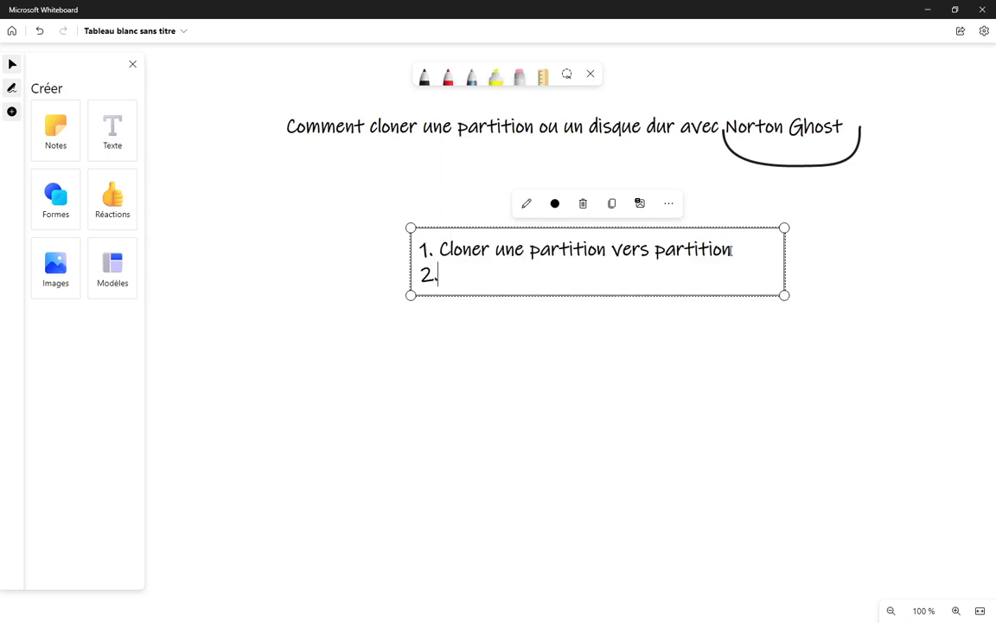
{"action": "type", "text": "clonne"}
{"action": "key", "text": "BackSpace"}
{"action": "key", "text": "BackSpace"}
{"action": "type", "text": "er une"}
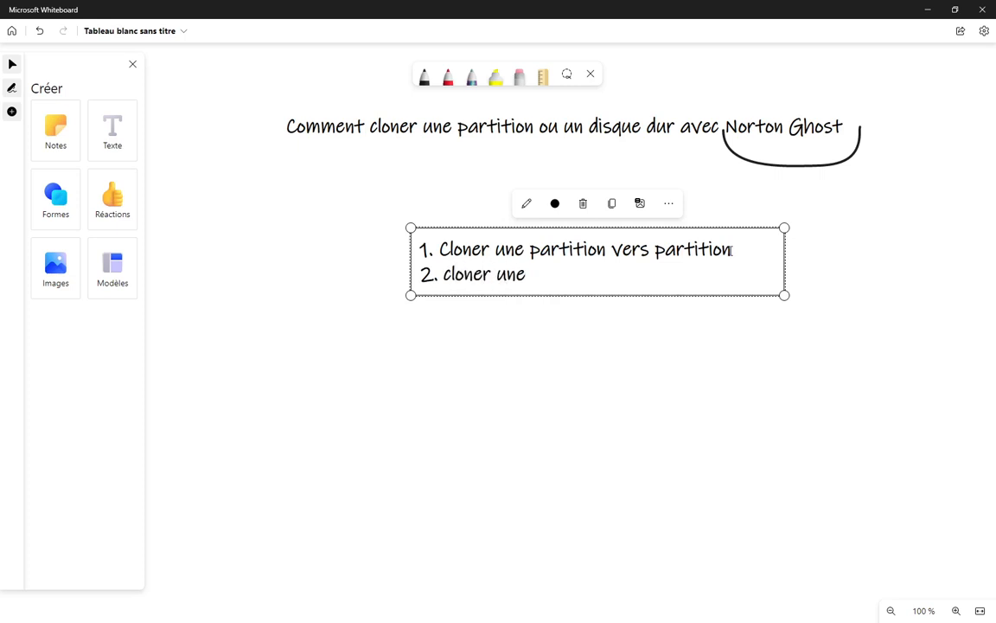
{"action": "type", "text": " partitio"}
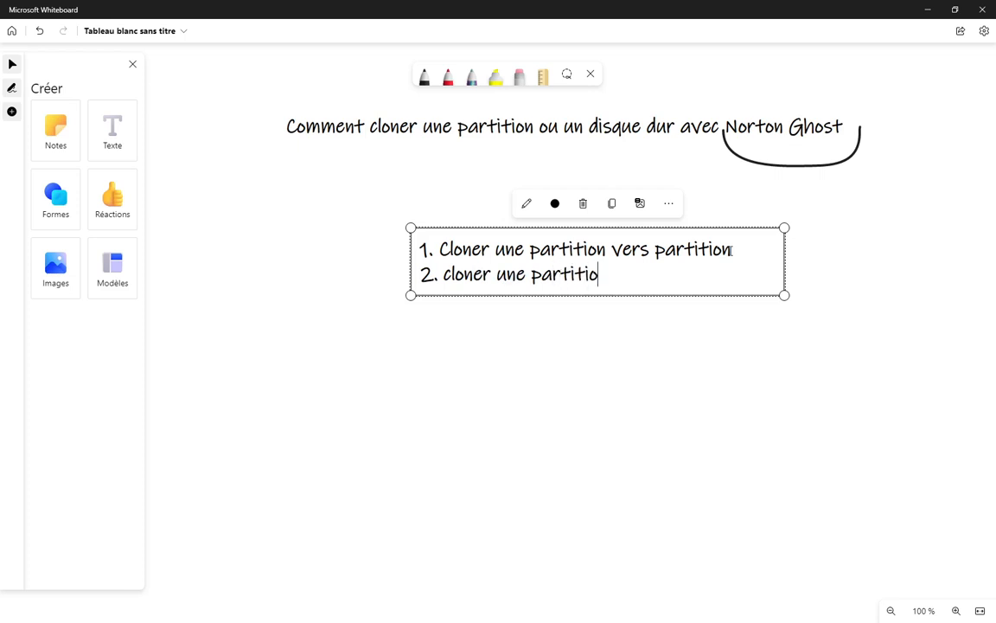
{"action": "type", "text": "n vers un"}
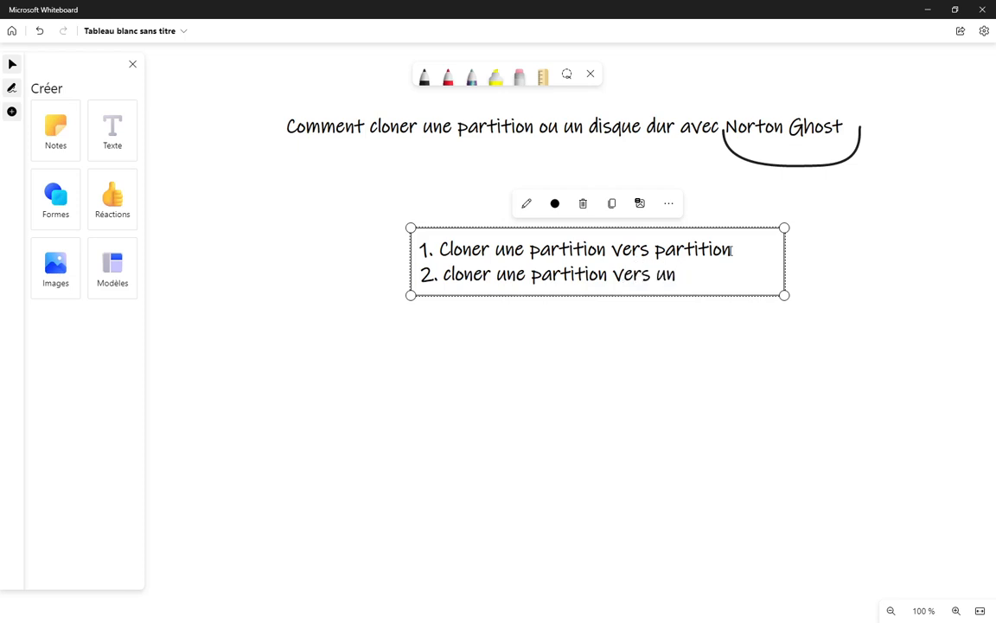
{"action": "type", "text": "e image "}
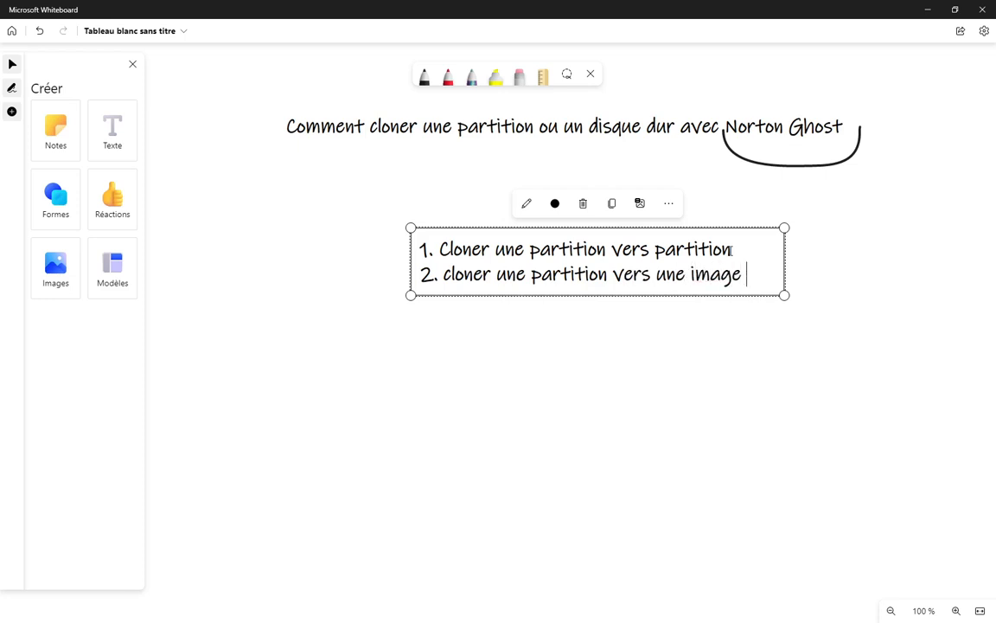
{"action": "type", "text": "(fic)"}
{"action": "key", "text": "Left"}
{"action": "type", "text": "fichier"}
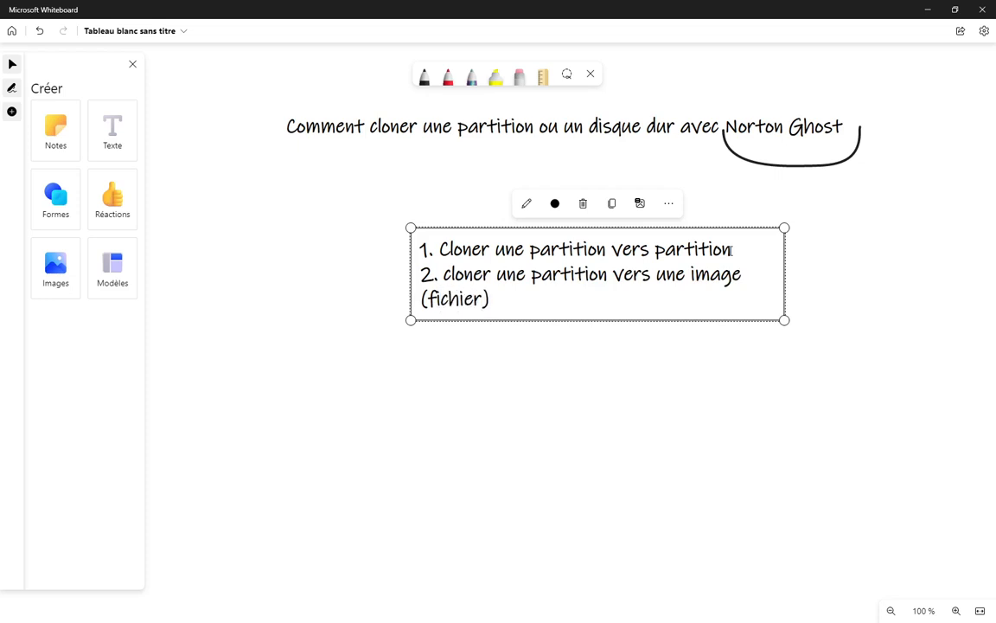
{"action": "key", "text": "Right"}
Add items '3. cloner un disque dur vers un disque dur' and '4. cloner un disque vers image (fichier)'
{"action": "key", "text": "Return"}
{"action": "type", "text": "3. "}
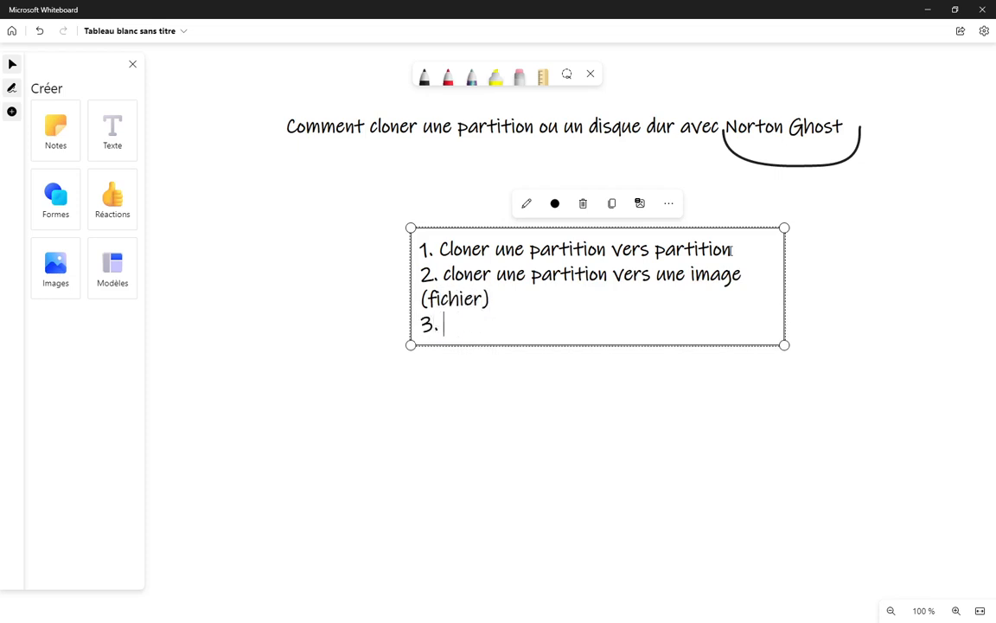
{"action": "type", "text": "cloner un "}
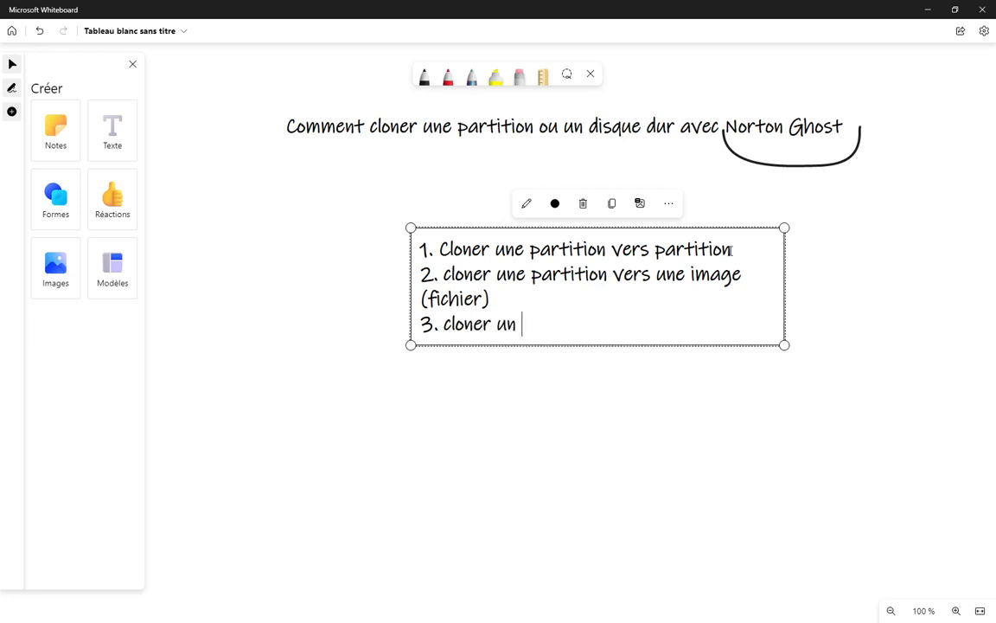
{"action": "type", "text": "disque d"}
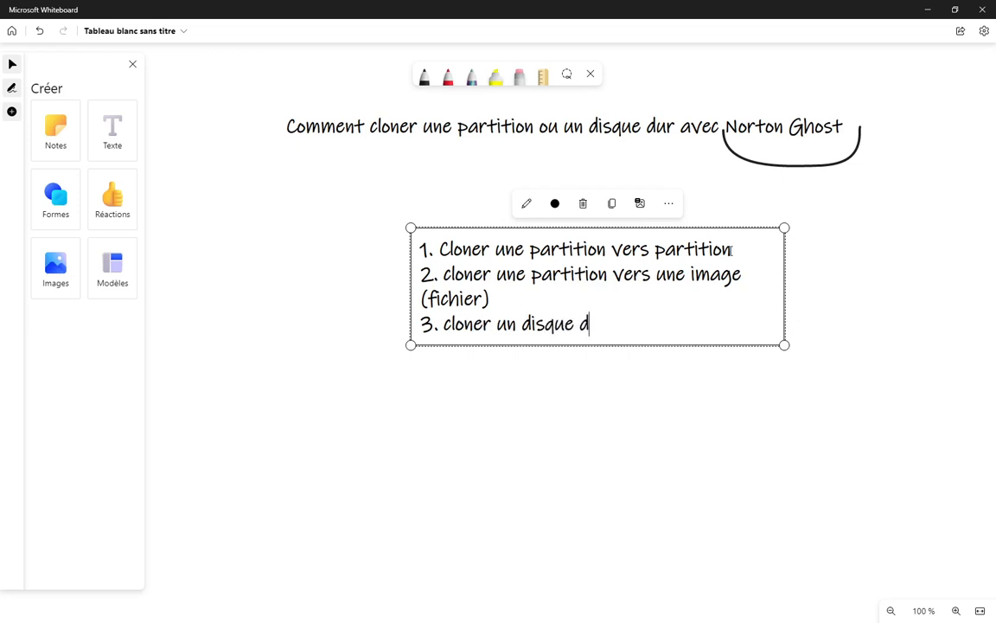
{"action": "type", "text": "ur vers "}
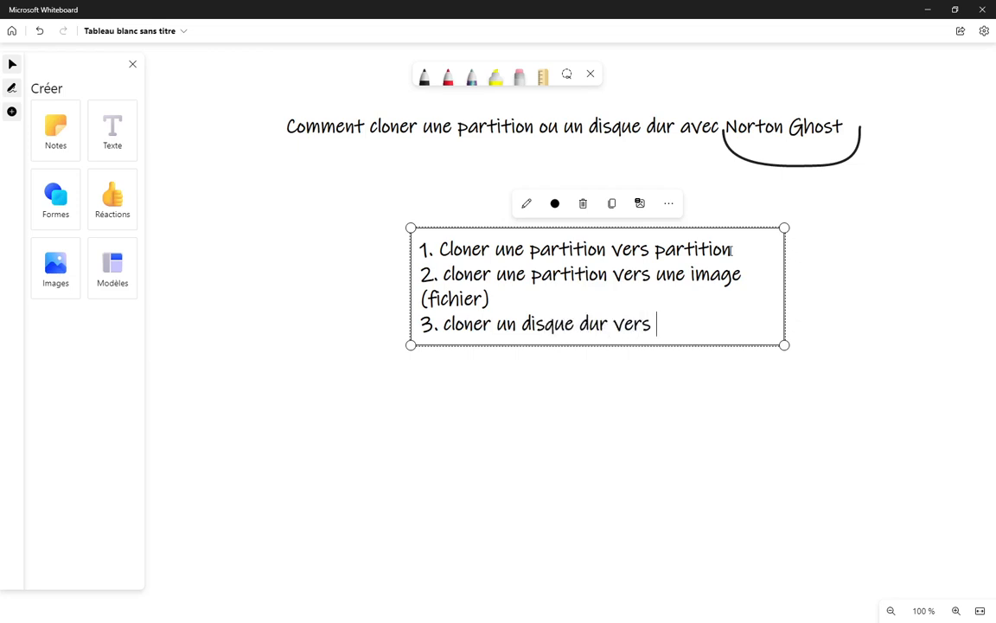
{"action": "type", "text": "un disq"}
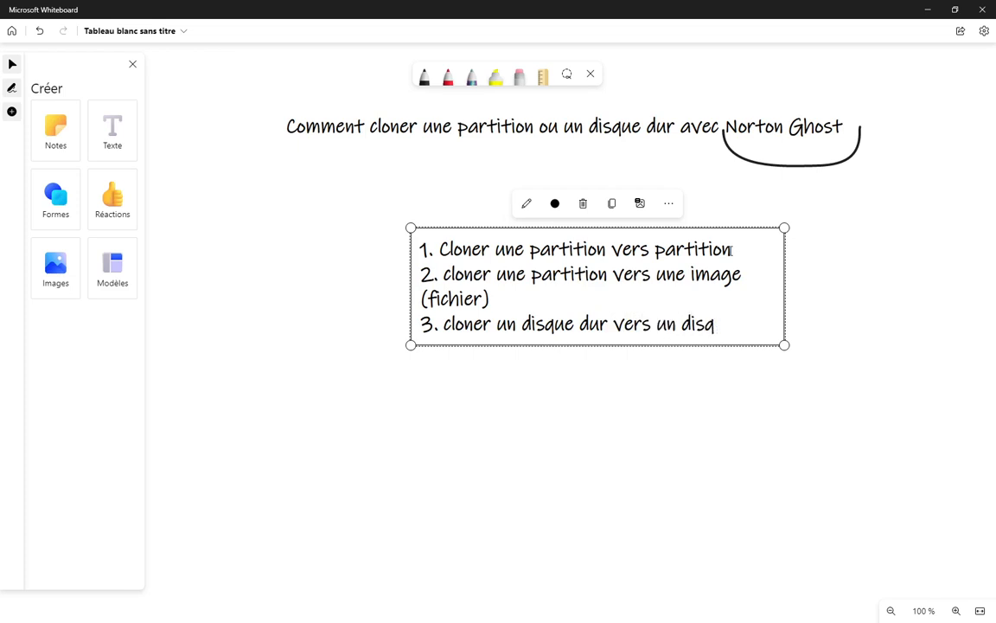
{"action": "type", "text": "ue dur"}
{"action": "key", "text": "Return"}
{"action": "type", "text": "4"}
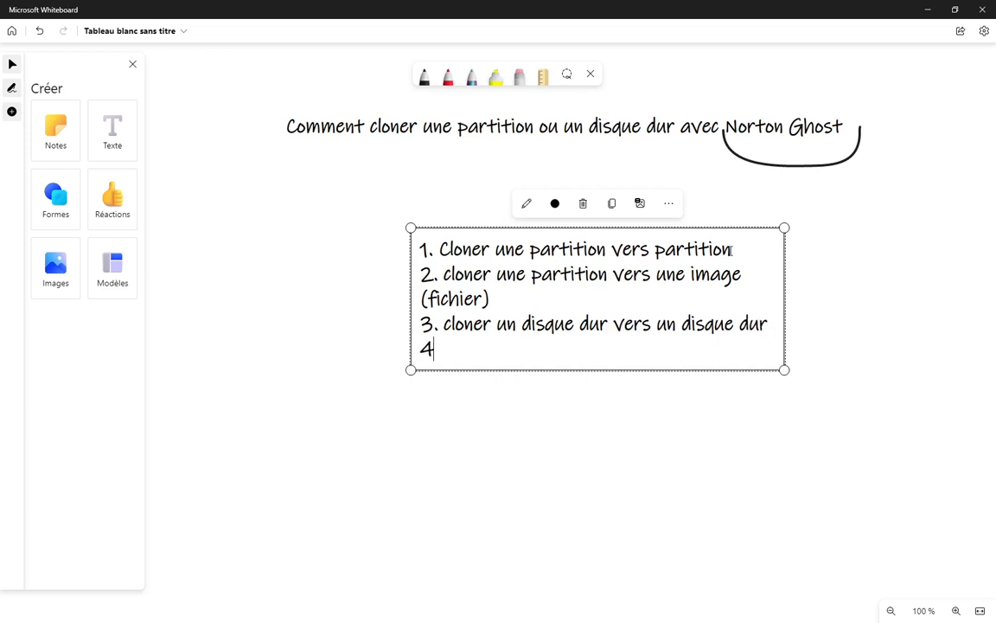
{"action": "type", "text": ". cloner im"}
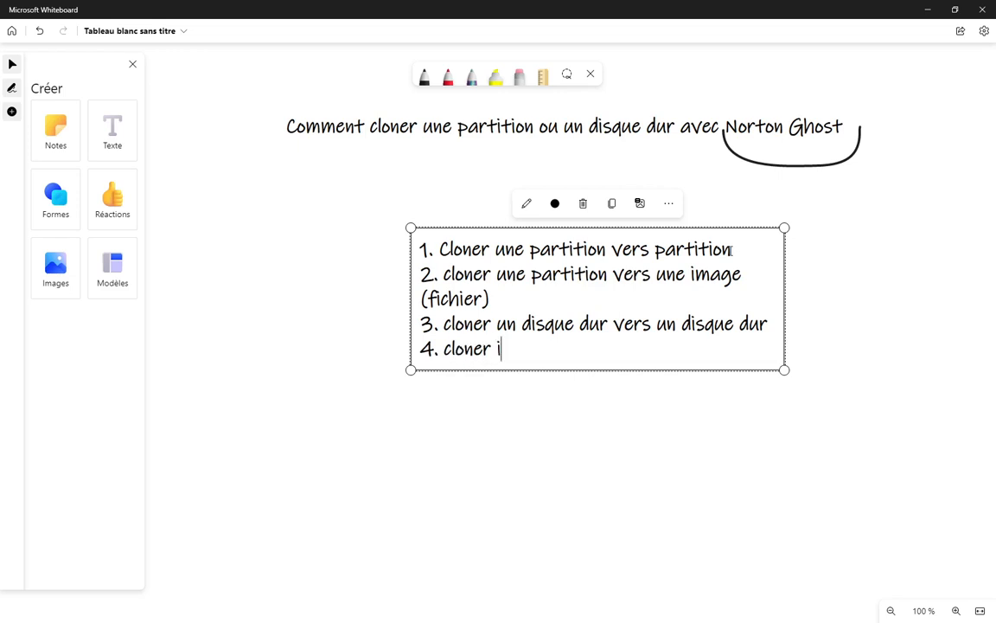
{"action": "key", "text": "BackSpace"}
{"action": "key", "text": "BackSpace"}
{"action": "type", "text": "un disque "}
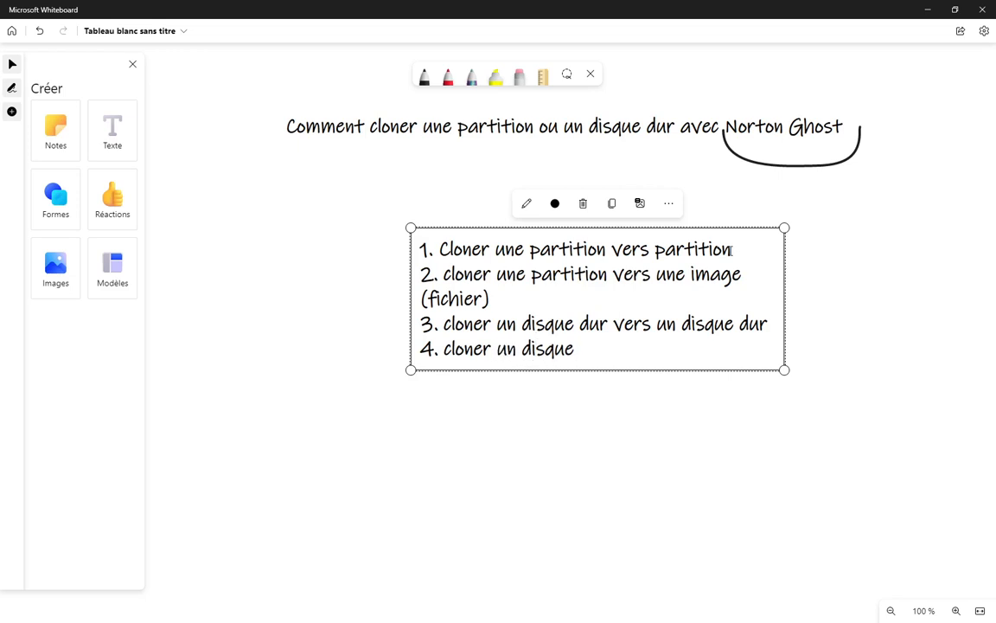
{"action": "type", "text": "vers ima"}
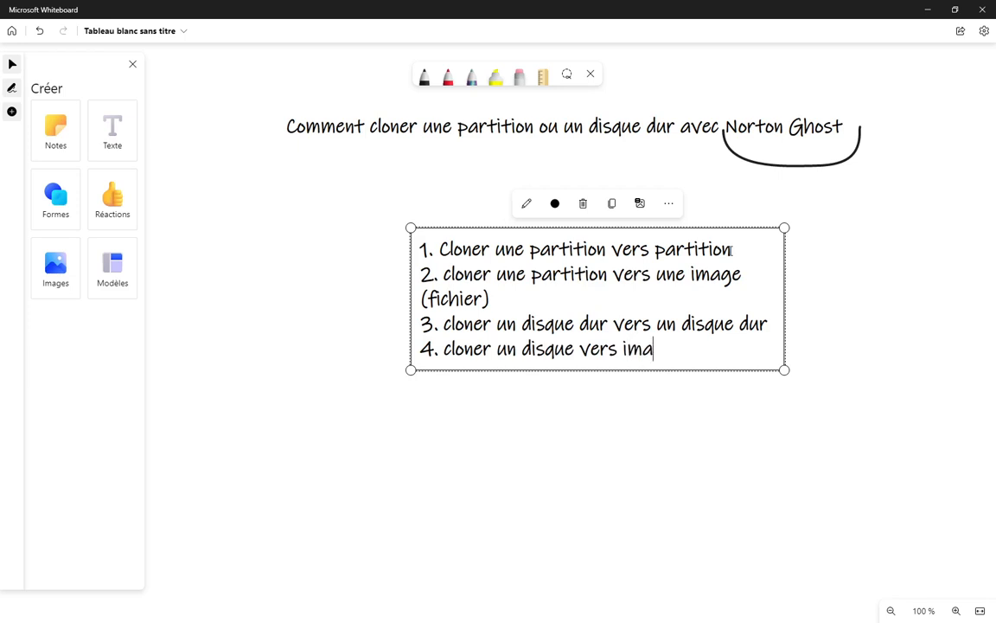
{"action": "type", "text": "ge"}
{"action": "type", "text": " (fic)"}
{"action": "key", "text": "Left"}
{"action": "type", "text": "fic"}
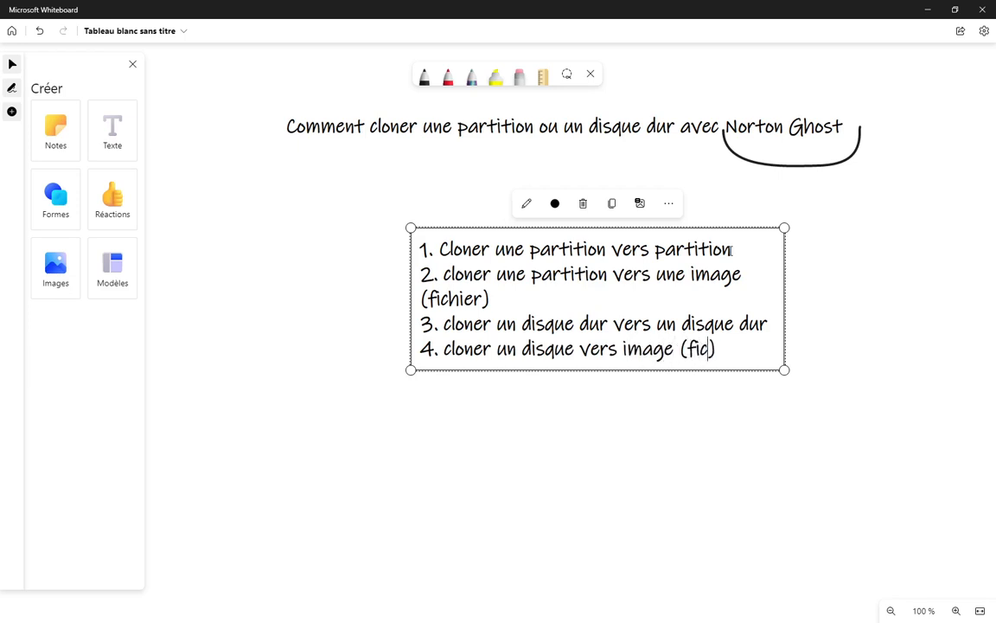
{"action": "type", "text": "hier"}
{"action": "key", "text": "Right"}
Widen the four-item list so each line fits, move it up under the title, and deselect it
{"action": "left_click_drag", "start_coordinate": [783, 293], "coordinate": [912, 294]}
{"action": "left_click_drag", "start_coordinate": [446, 237], "coordinate": [359, 200]}
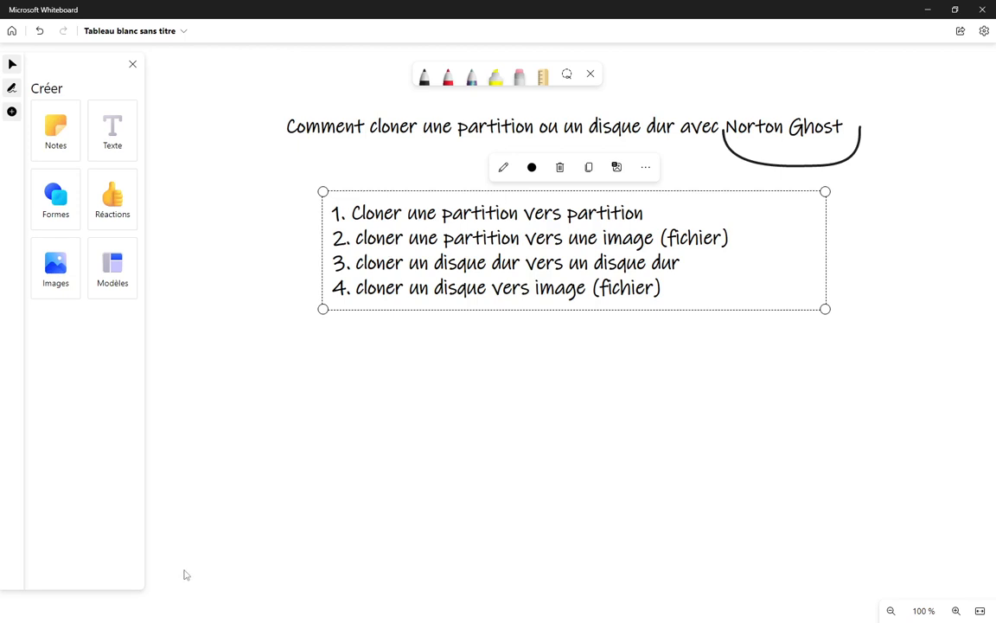
{"action": "left_click", "coordinate": [412, 398]}
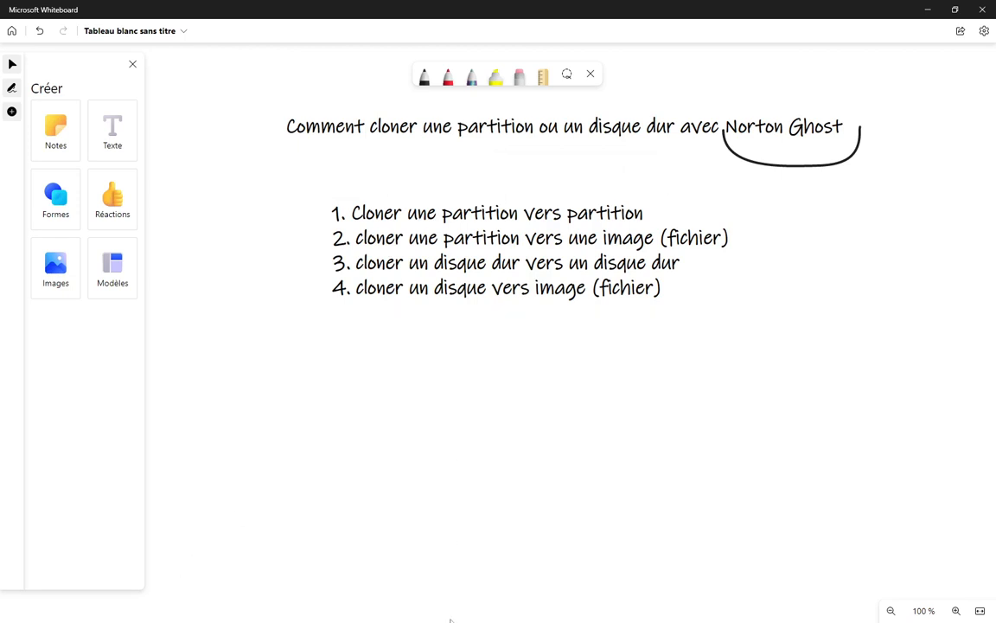
{"action": "key", "text": "alt+Tab"}
{"action": "key", "text": "alt+Tab"}
{"action": "key", "text": "alt+Tab"}
{"action": "key", "text": "alt+Tab"}
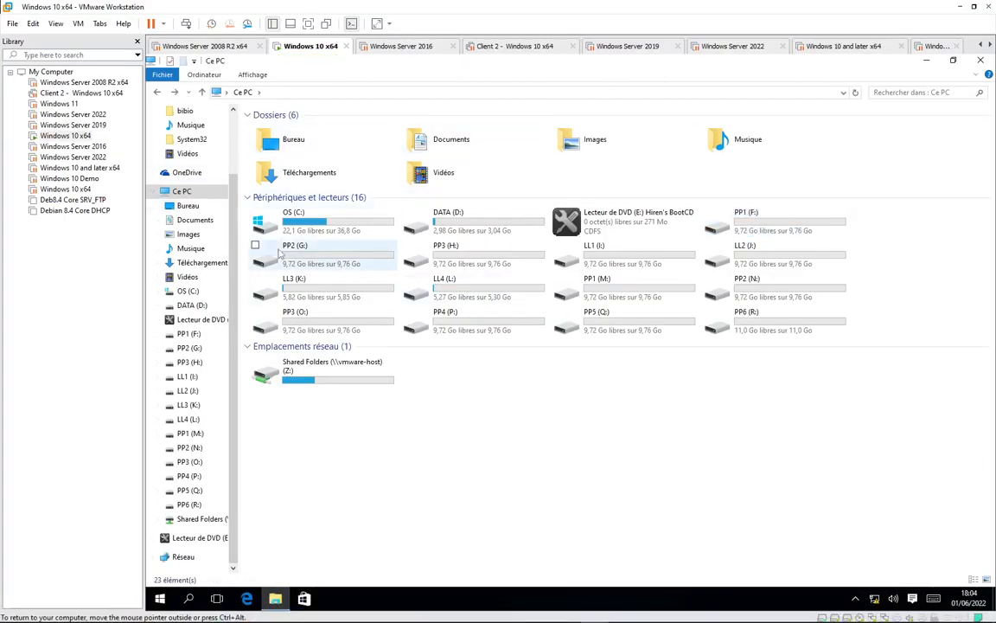
{"action": "key", "text": "alt+Tab"}
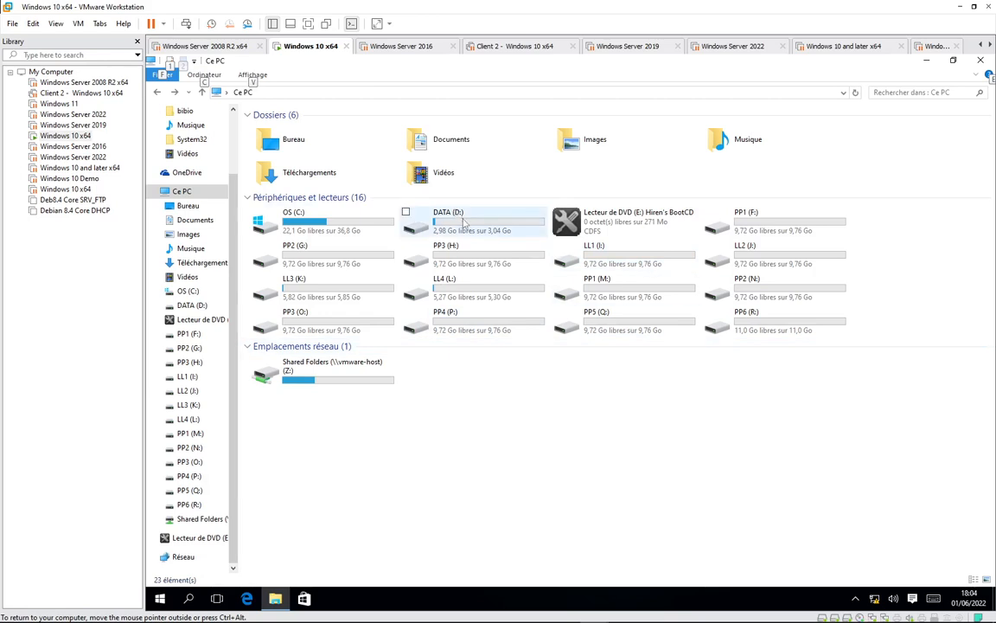
{"action": "left_click", "coordinate": [805, 230]}
{"action": "left_click", "coordinate": [458, 223]}
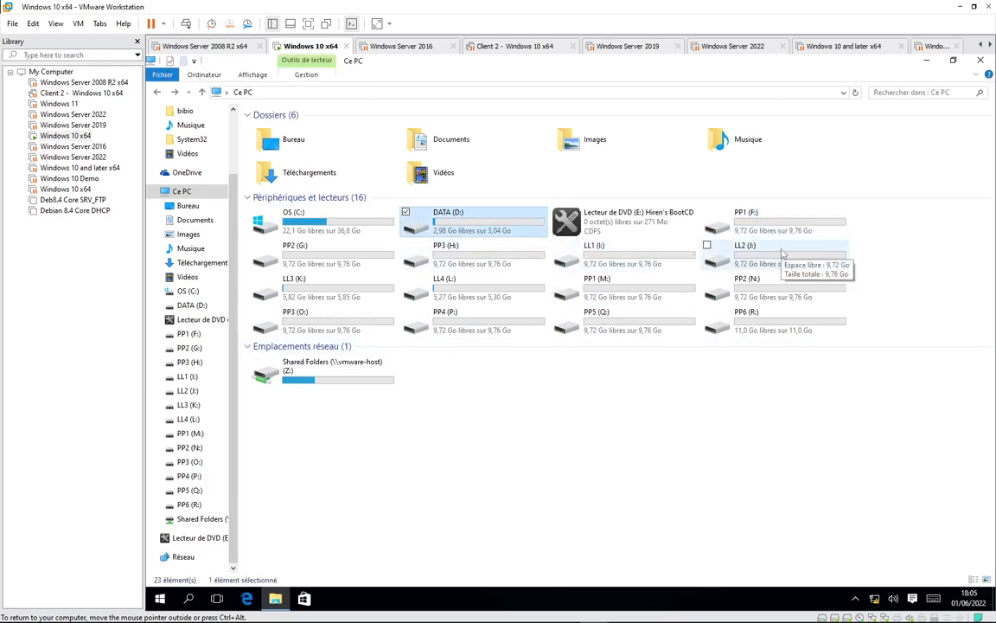
{"action": "left_click", "coordinate": [770, 322]}
{"action": "left_click", "coordinate": [257, 411]}
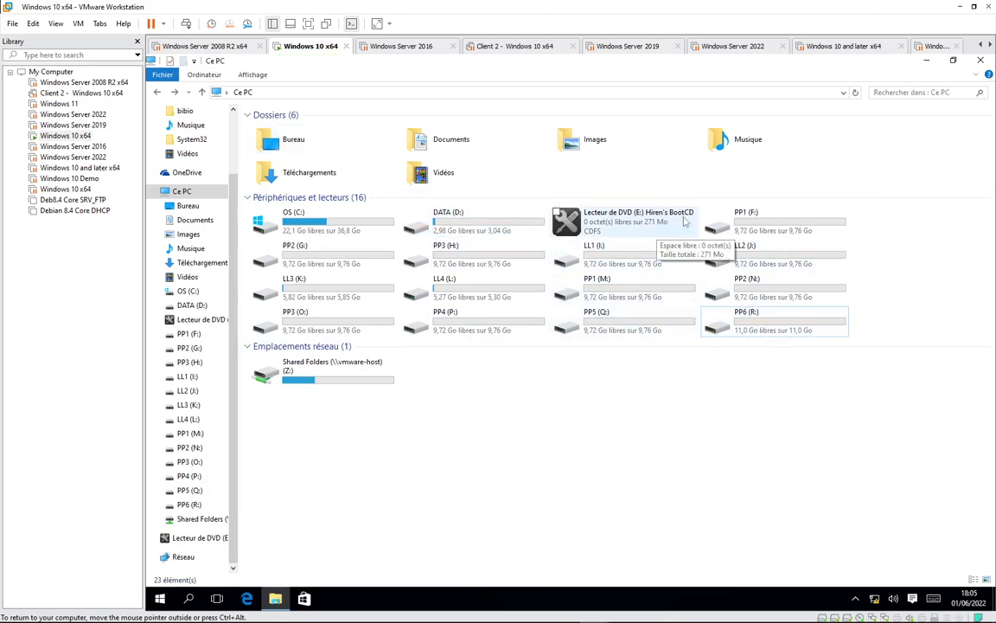
{"action": "key", "text": "alt+Tab"}
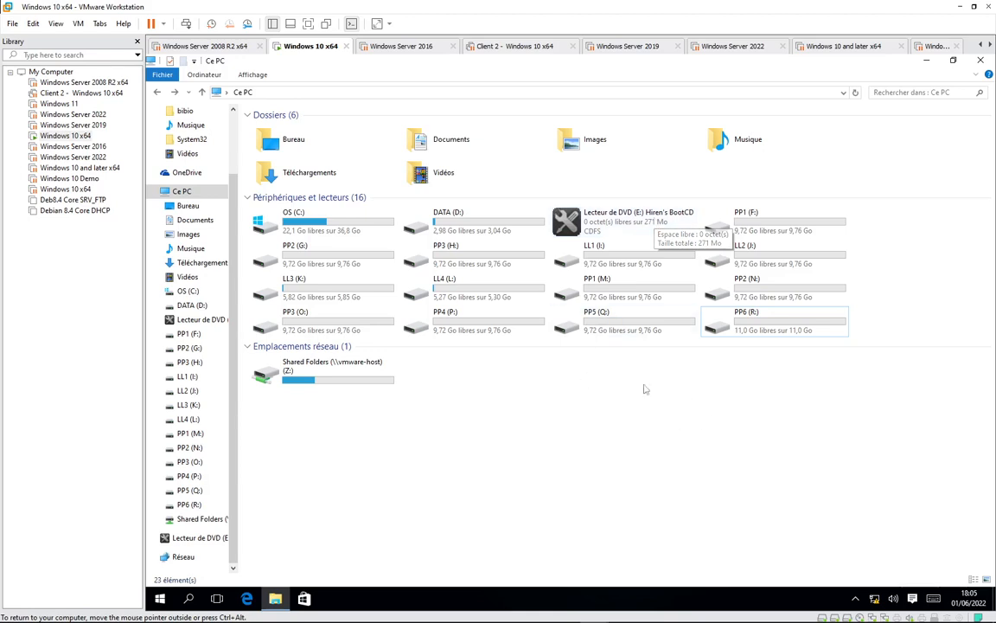
{"action": "double_click", "coordinate": [462, 224]}
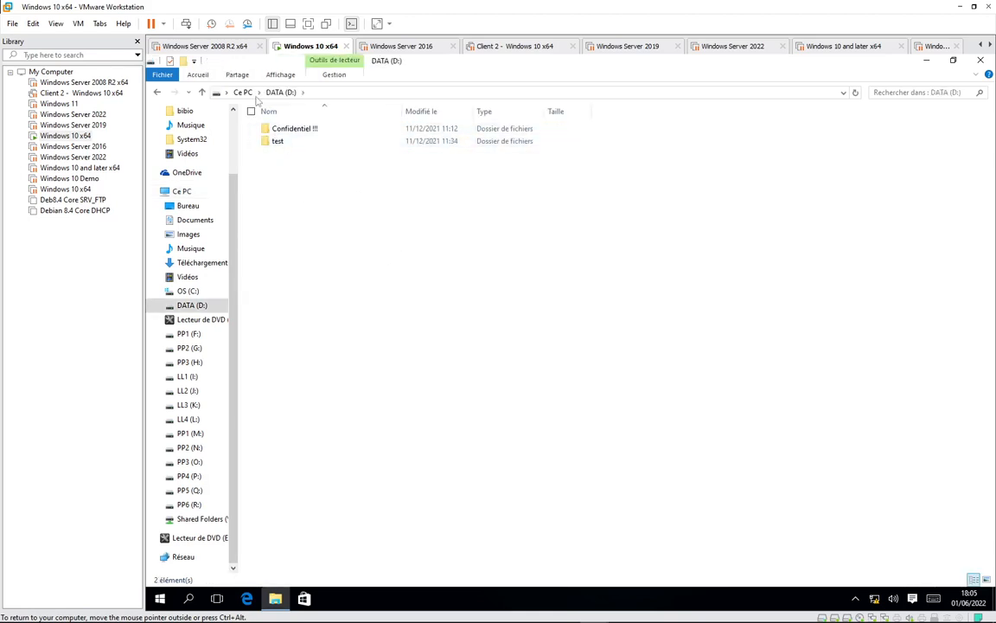
{"action": "left_click", "coordinate": [243, 92]}
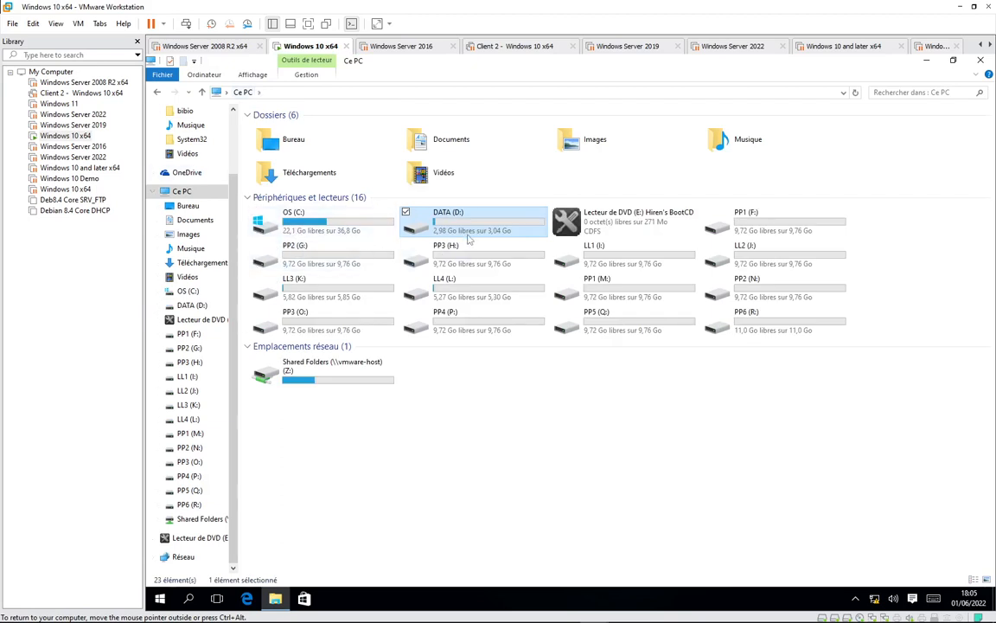
{"action": "mouse_move", "coordinate": [469, 240]}
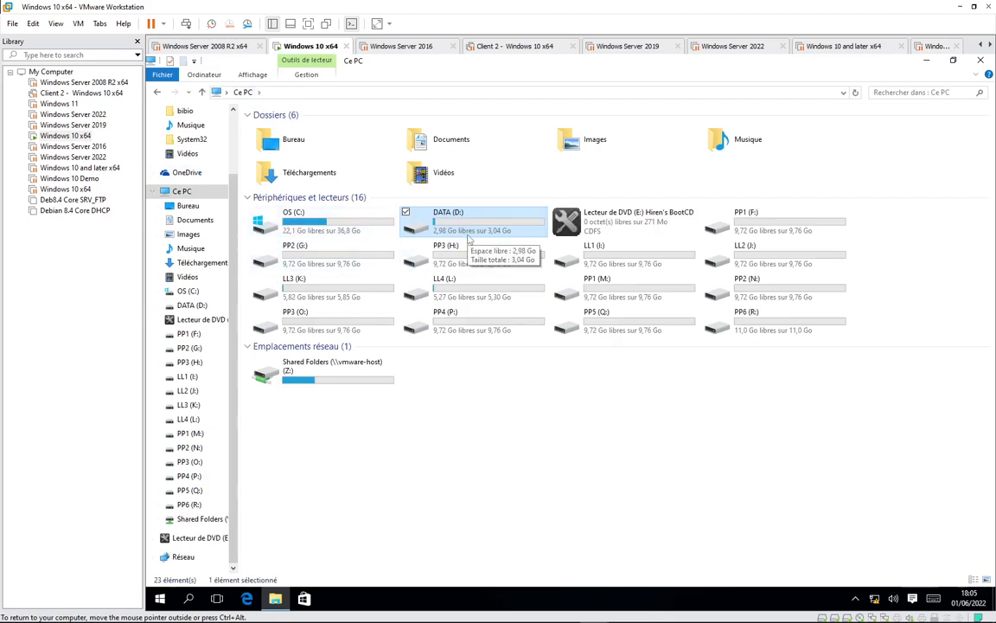
{"action": "left_click", "coordinate": [753, 230]}
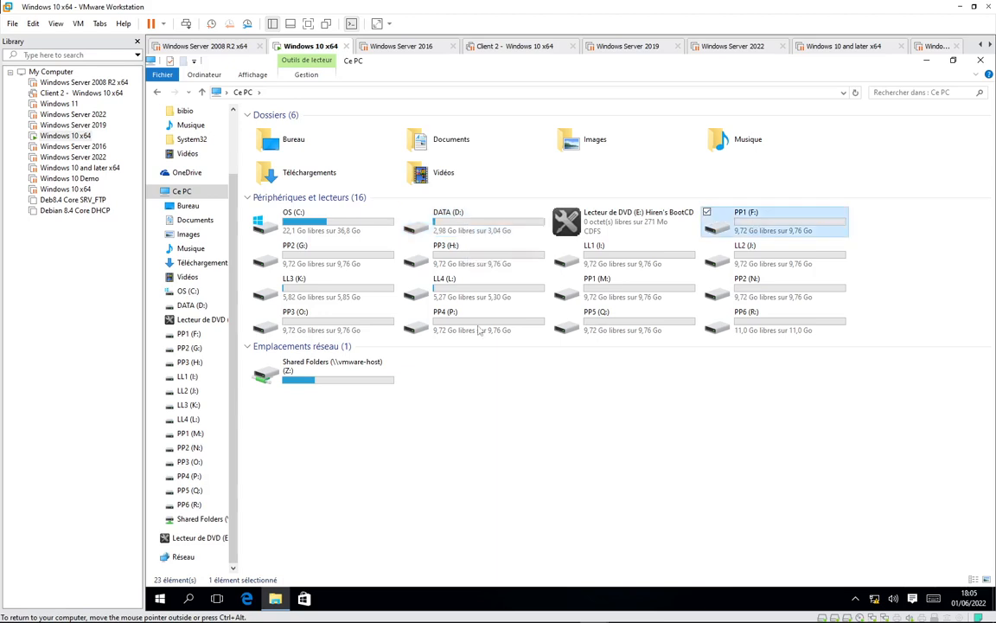
{"action": "key", "text": "Return"}
{"action": "left_click", "coordinate": [242, 92]}
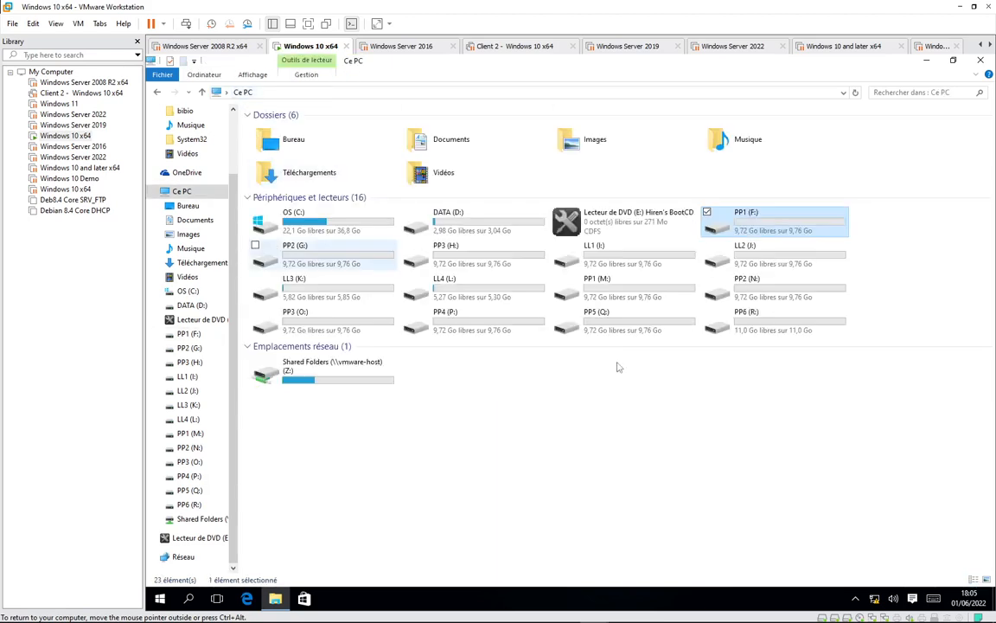
{"action": "left_click", "coordinate": [515, 460]}
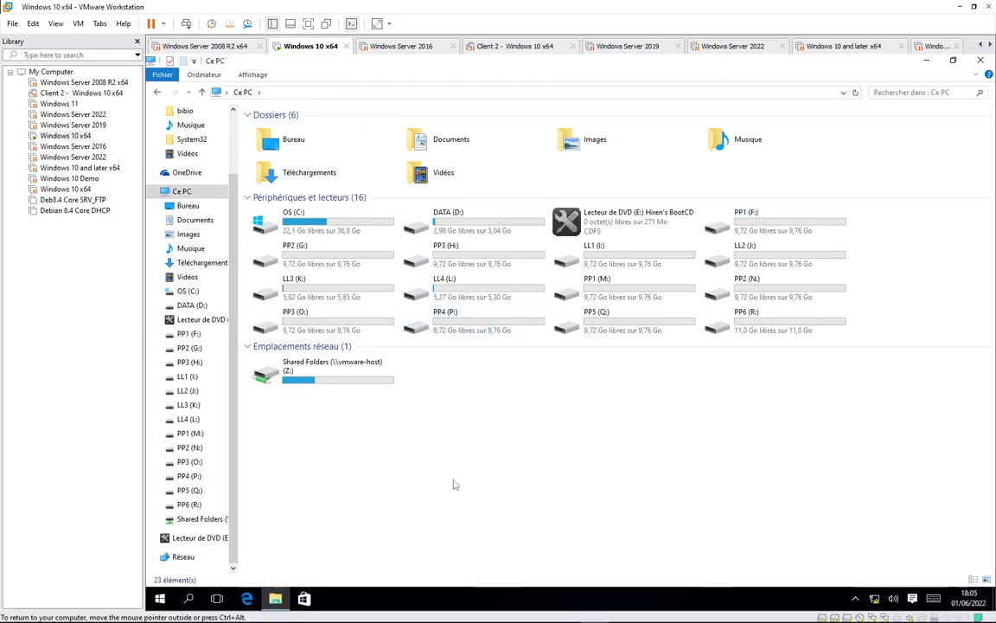
Restart the Windows 10 guest via Start > Marche/Arrêt > Redémarrer, then return to the VM window
{"action": "left_click", "coordinate": [160, 598]}
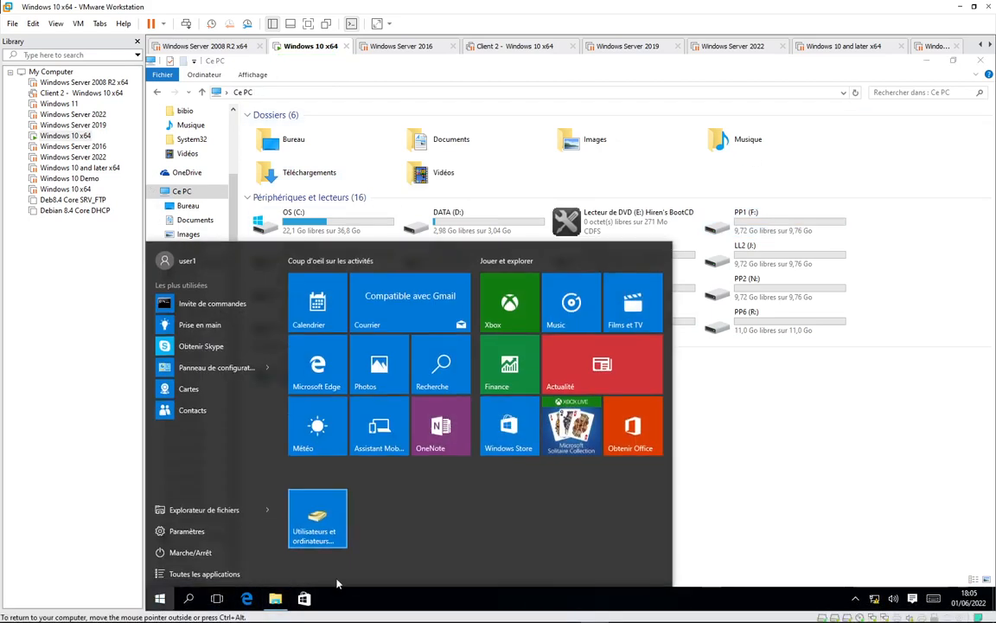
{"action": "left_click", "coordinate": [186, 552]}
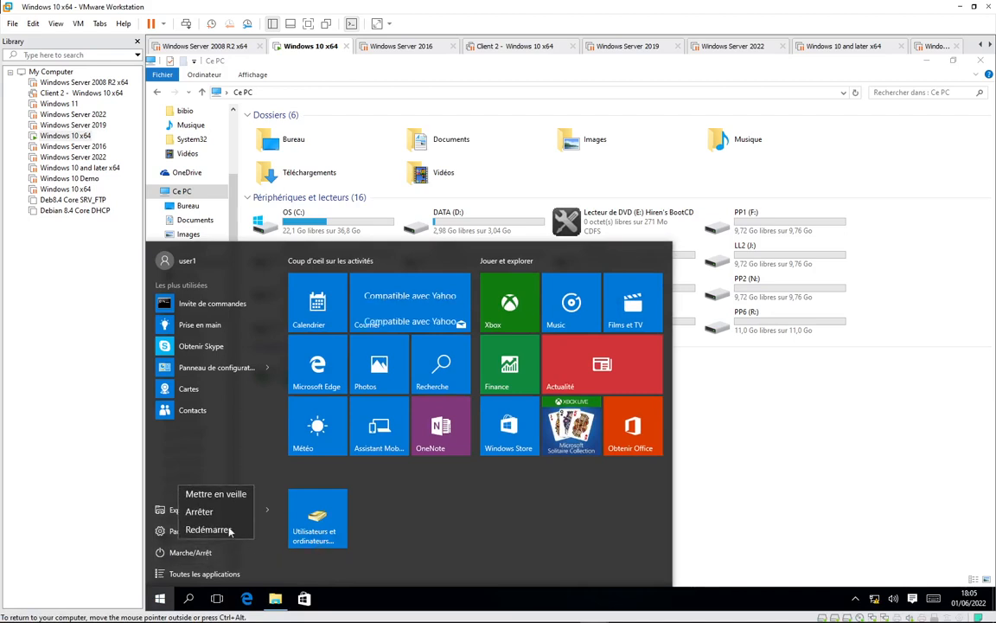
{"action": "left_click", "coordinate": [226, 529]}
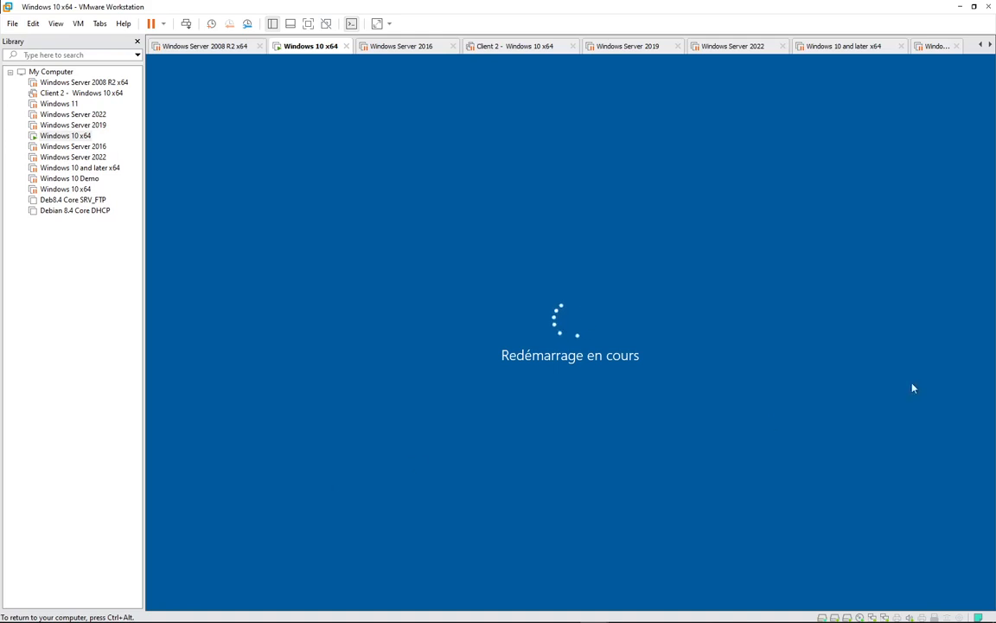
{"action": "mouse_move", "coordinate": [389, 620]}
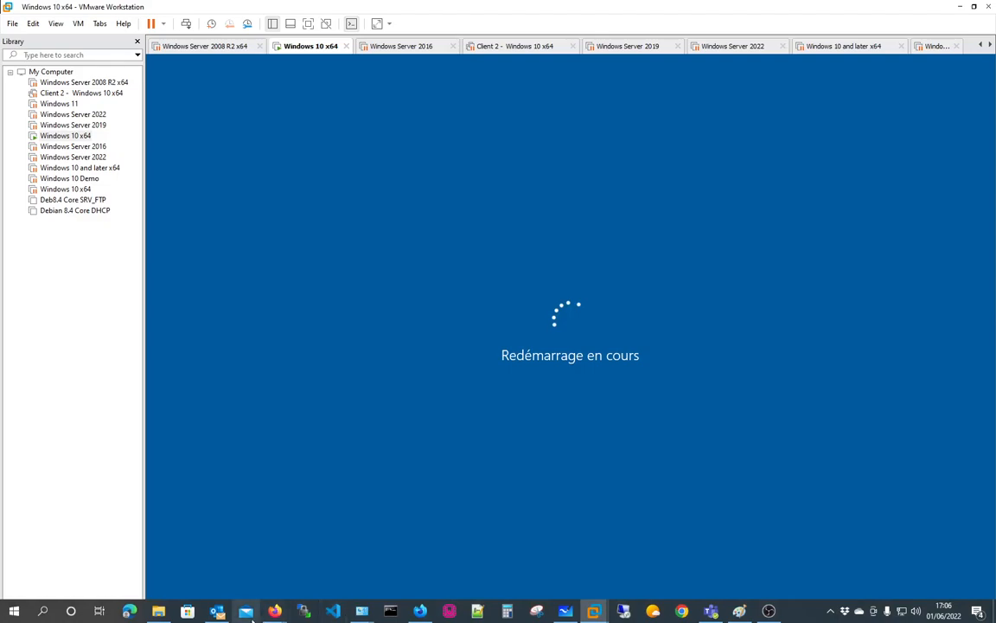
{"action": "left_click", "coordinate": [593, 611]}
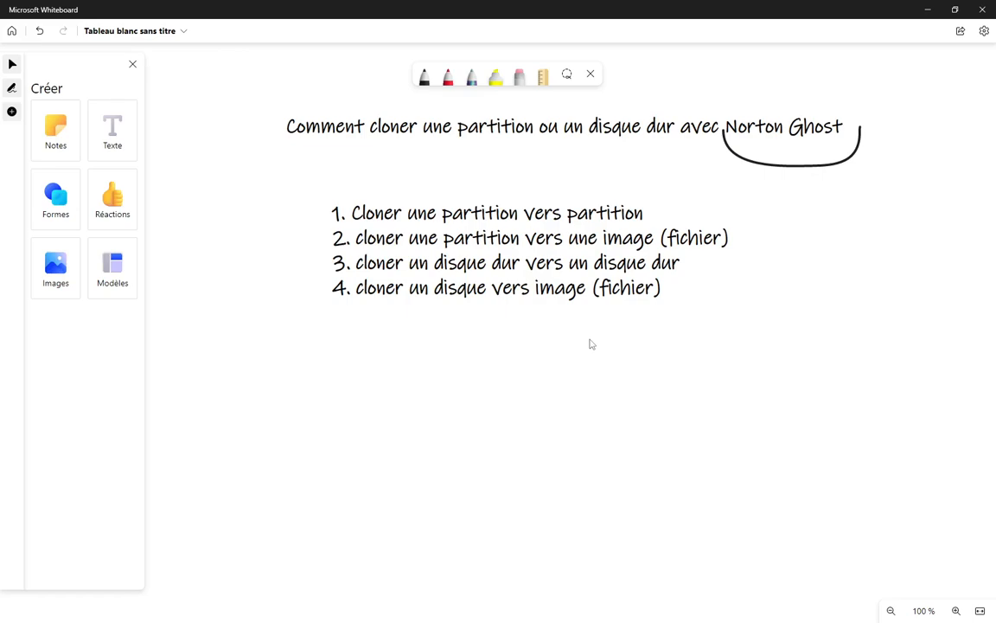
{"action": "key", "text": "alt+Tab"}
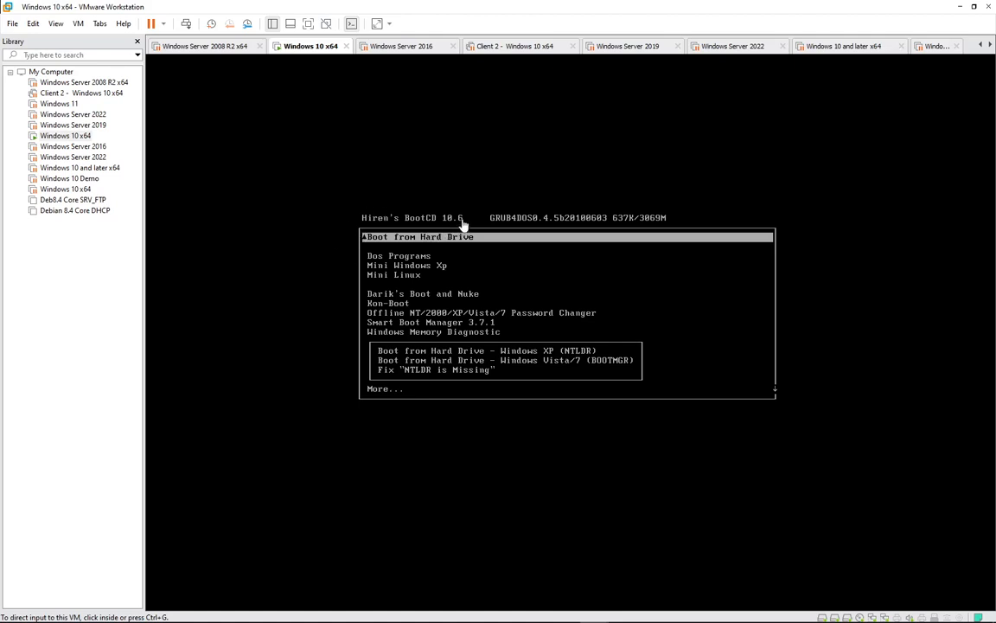
Move the Hiren's BootCD boot menu highlight onto the Mini Windows Xp entry
{"action": "left_click", "coordinate": [757, 284]}
{"action": "key", "text": "Down"}
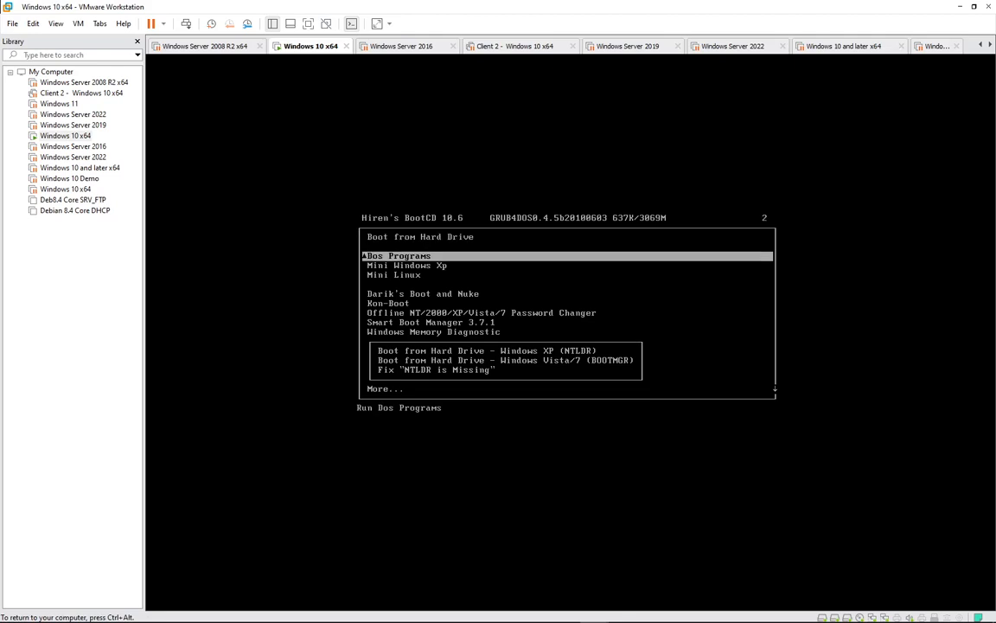
{"action": "key", "text": "Up"}
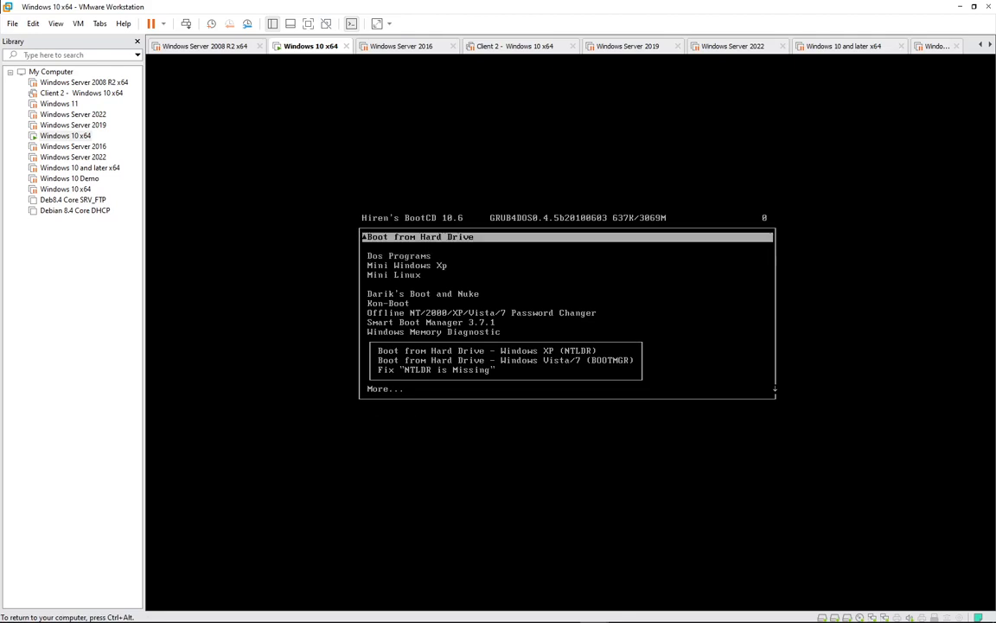
{"action": "key", "text": "Down"}
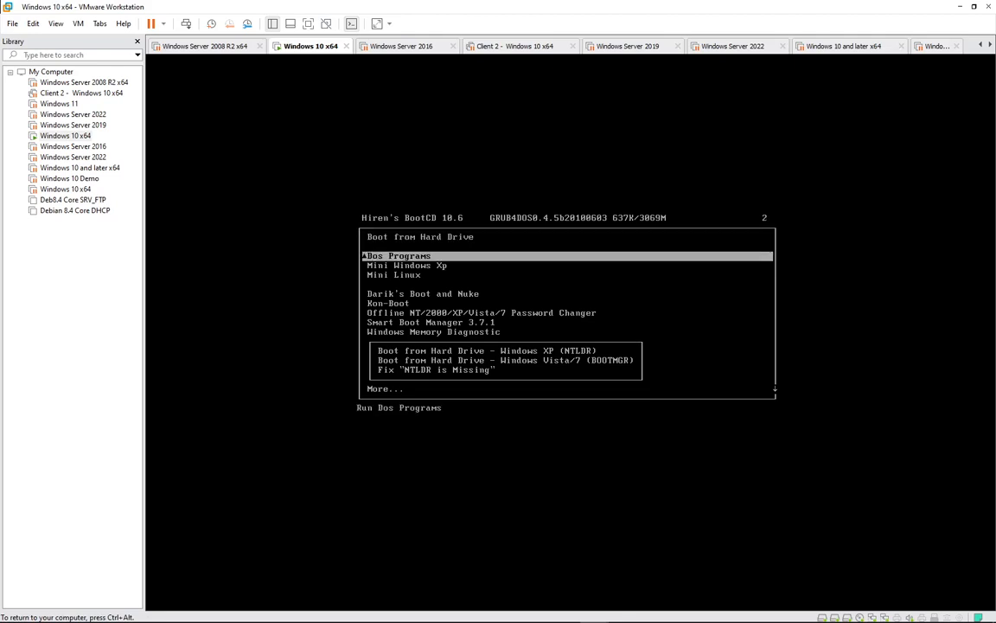
{"action": "key", "text": "Down"}
{"action": "key", "text": "Down"}
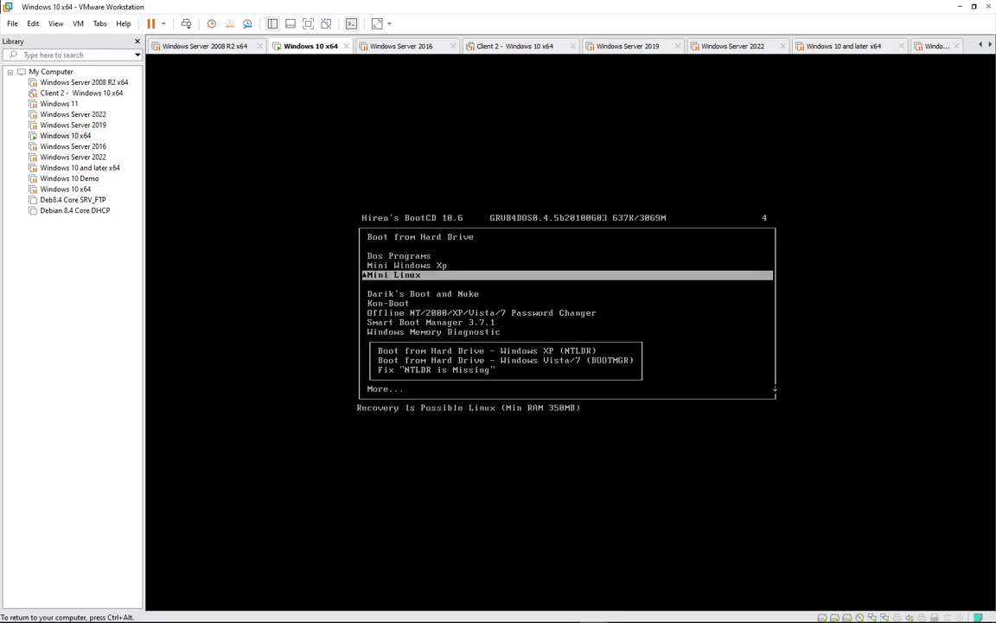
{"action": "key", "text": "Up"}
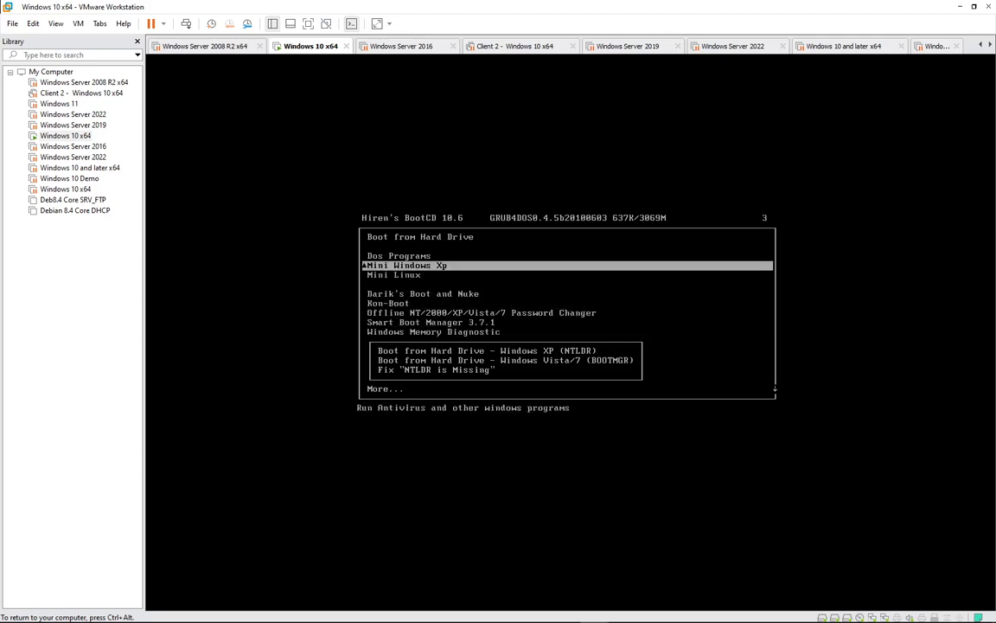
{"action": "key", "text": "Up"}
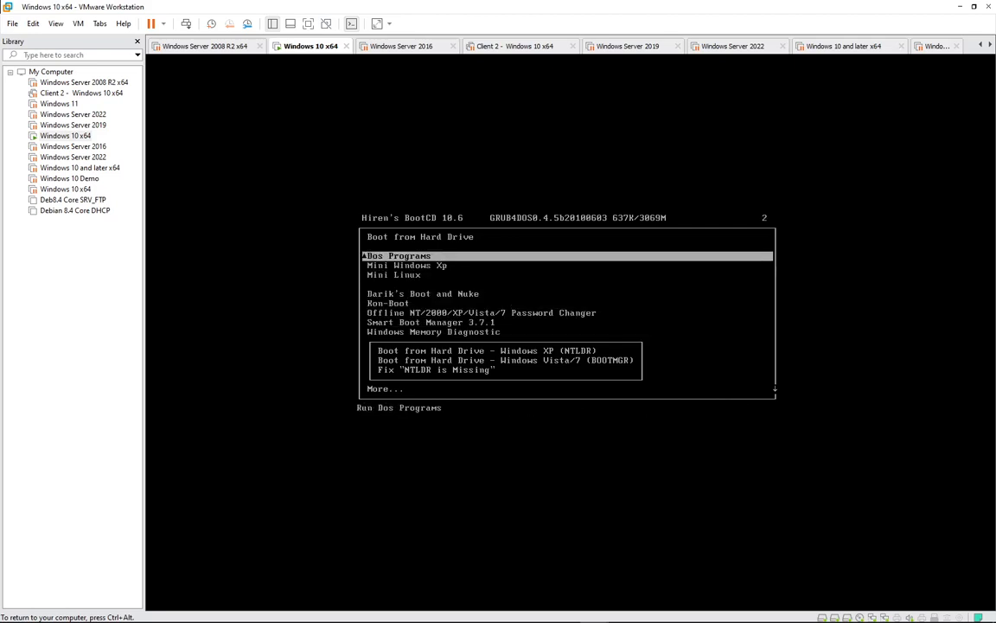
Select Dos Programs in the GRUB boot menu and boot into Hiren's tool-category menu
{"action": "key", "text": "Return"}
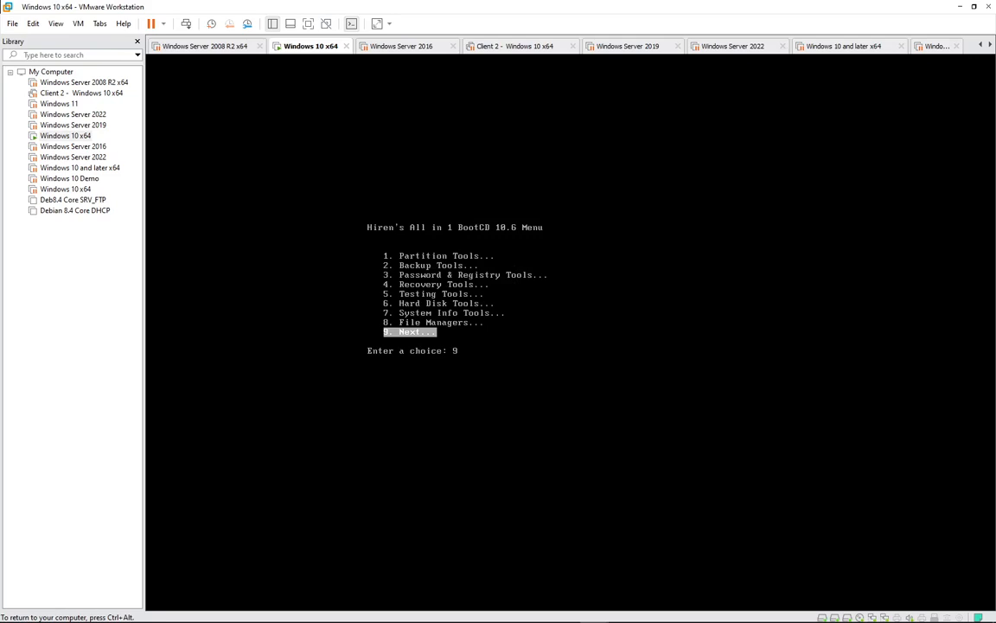
Open the '2. Backup Tools...' category in Hiren's DOS menu
{"action": "key", "text": "Up"}
{"action": "key", "text": "Up"}
{"action": "key", "text": "Up"}
{"action": "key", "text": "Up"}
{"action": "key", "text": "Up"}
{"action": "key", "text": "Up"}
{"action": "key", "text": "Up"}
{"action": "key", "text": "Up"}
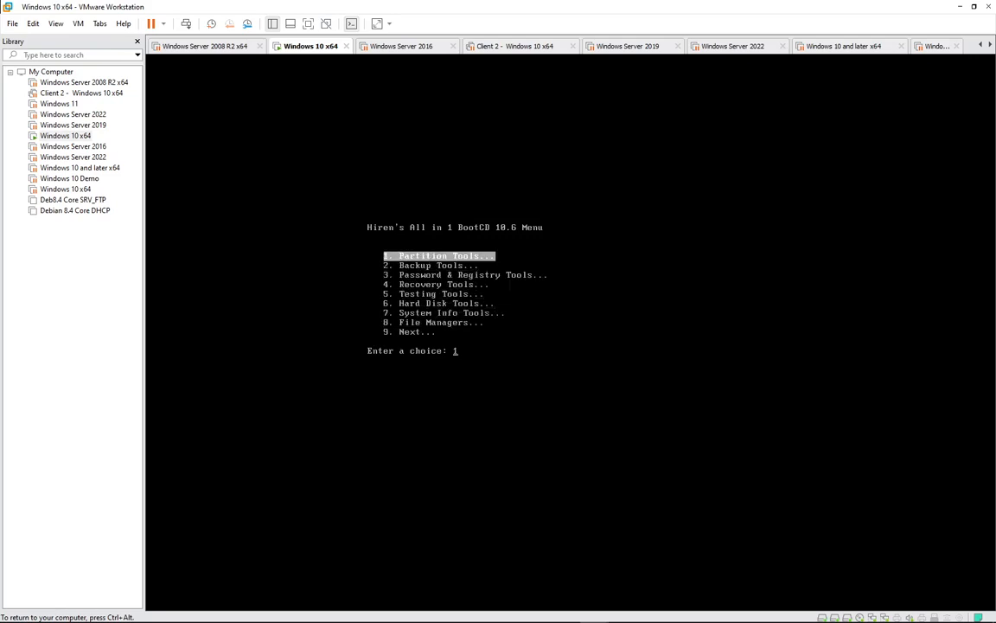
{"action": "key", "text": "Down"}
{"action": "key", "text": "Up"}
{"action": "key", "text": "Down"}
{"action": "key", "text": "Down"}
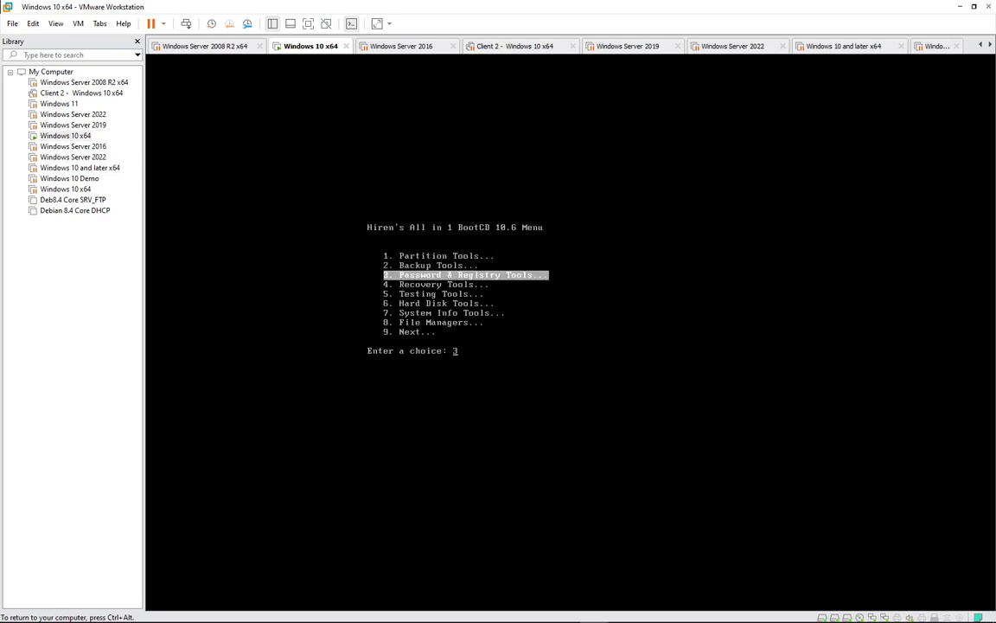
{"action": "key", "text": "Up"}
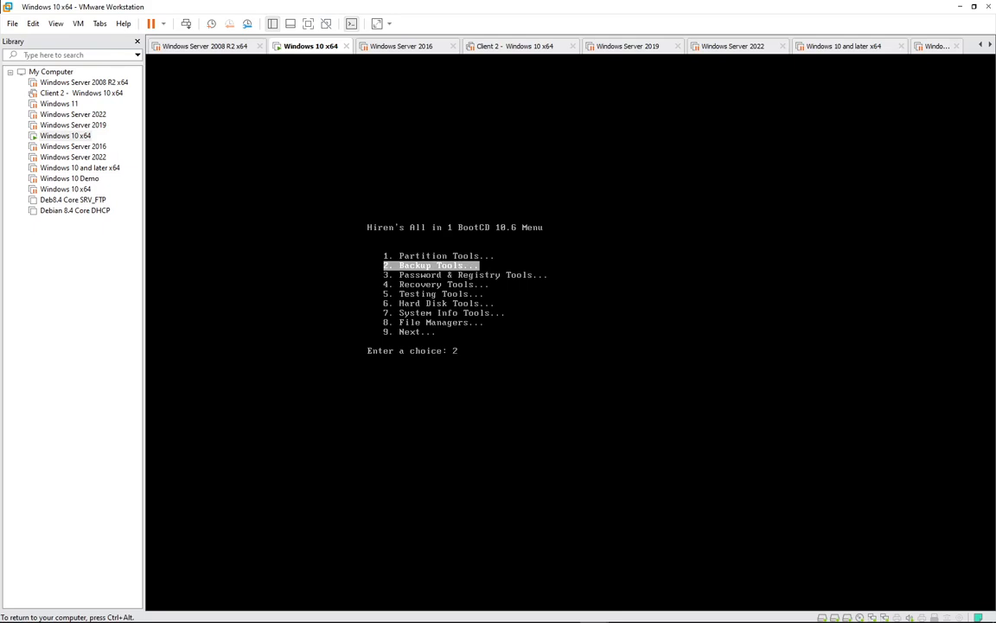
{"action": "key", "text": "Return"}
Highlight '6. Norton Ghost 11.5.1' in the backup tools list
{"action": "key", "text": "Up"}
{"action": "key", "text": "Up"}
{"action": "key", "text": "Up"}
{"action": "key", "text": "Up"}
{"action": "key", "text": "Up"}
{"action": "key", "text": "Up"}
{"action": "key", "text": "Up"}
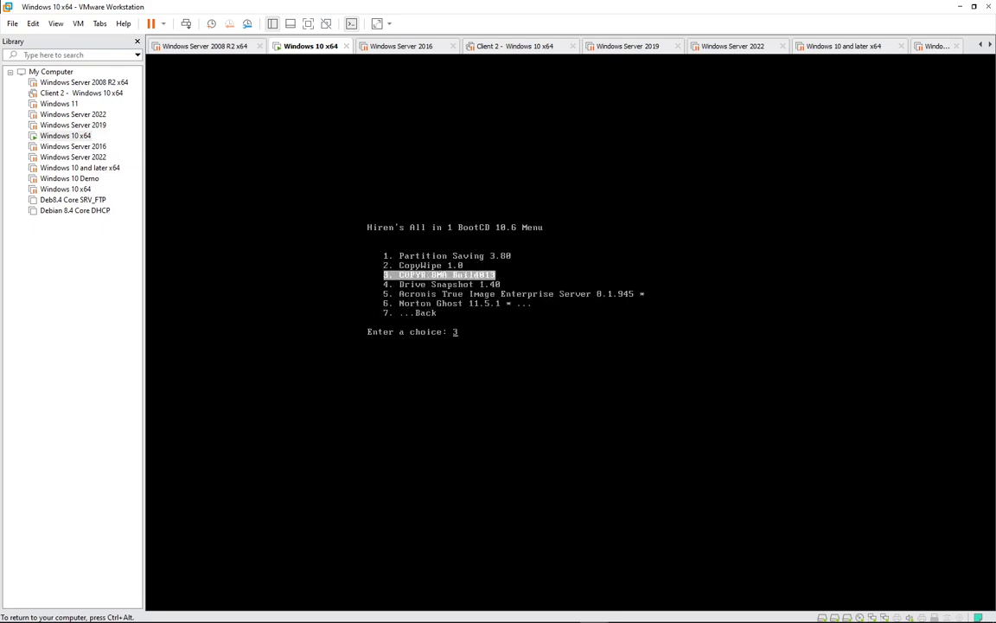
{"action": "key", "text": "Down"}
{"action": "key", "text": "Down"}
{"action": "key", "text": "Down"}
{"action": "key", "text": "Down"}
{"action": "key", "text": "Down"}
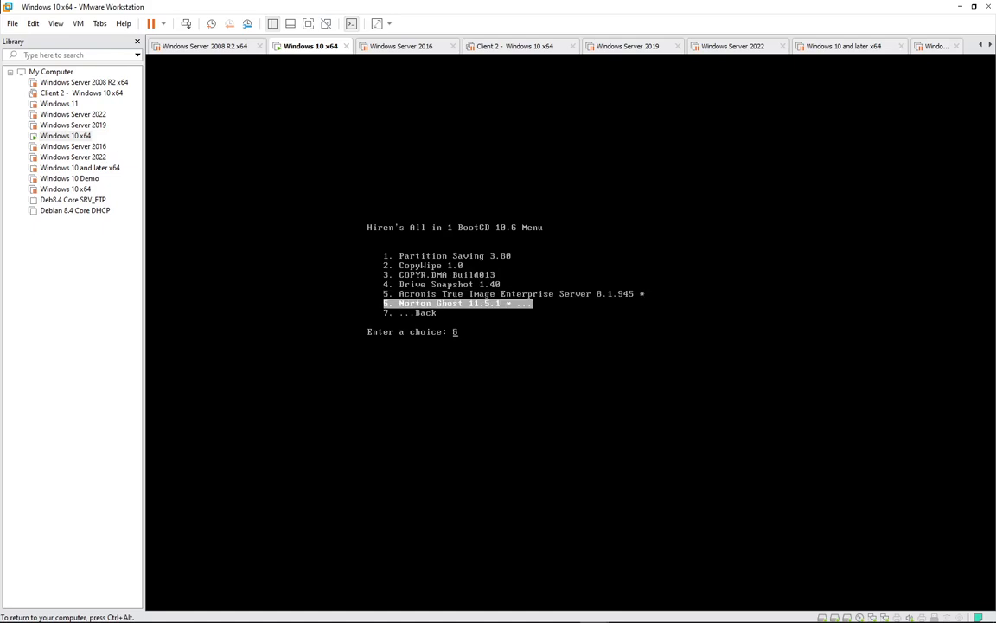
{"action": "key", "text": "Up"}
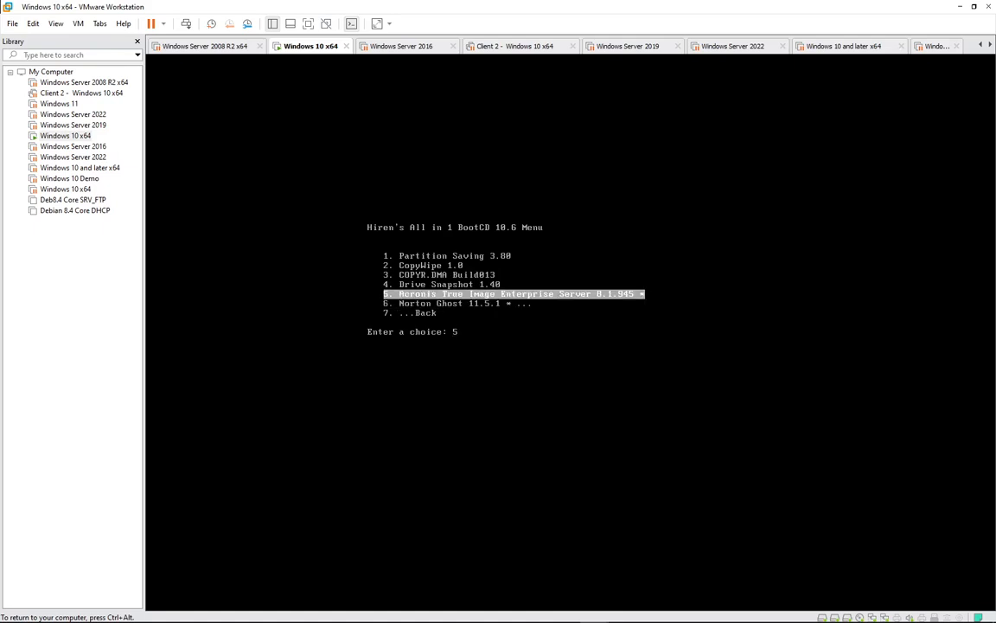
{"action": "key", "text": "Down"}
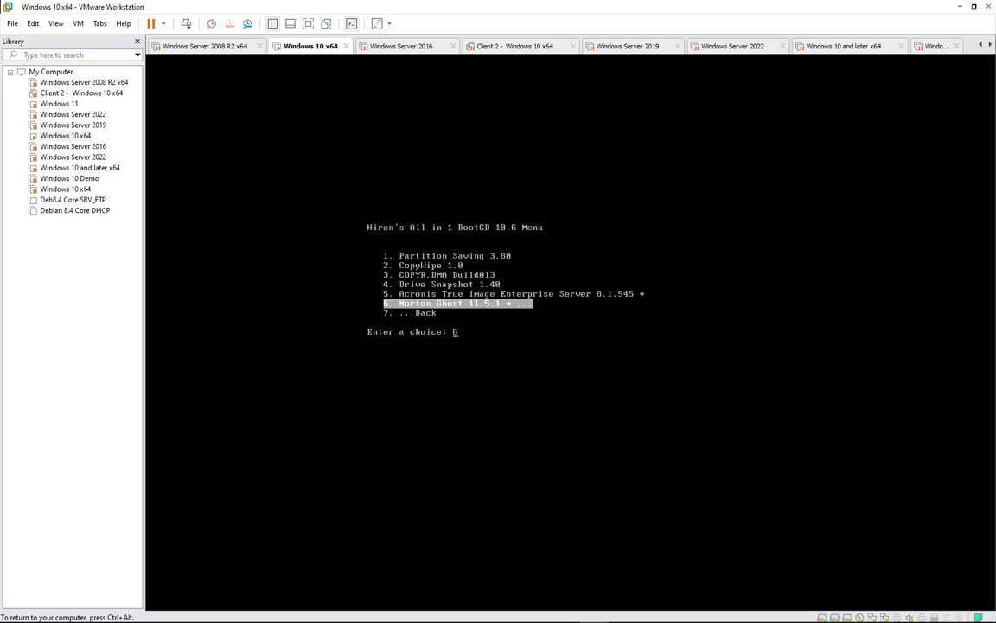
{"action": "key", "text": "Up"}
{"action": "key", "text": "Up"}
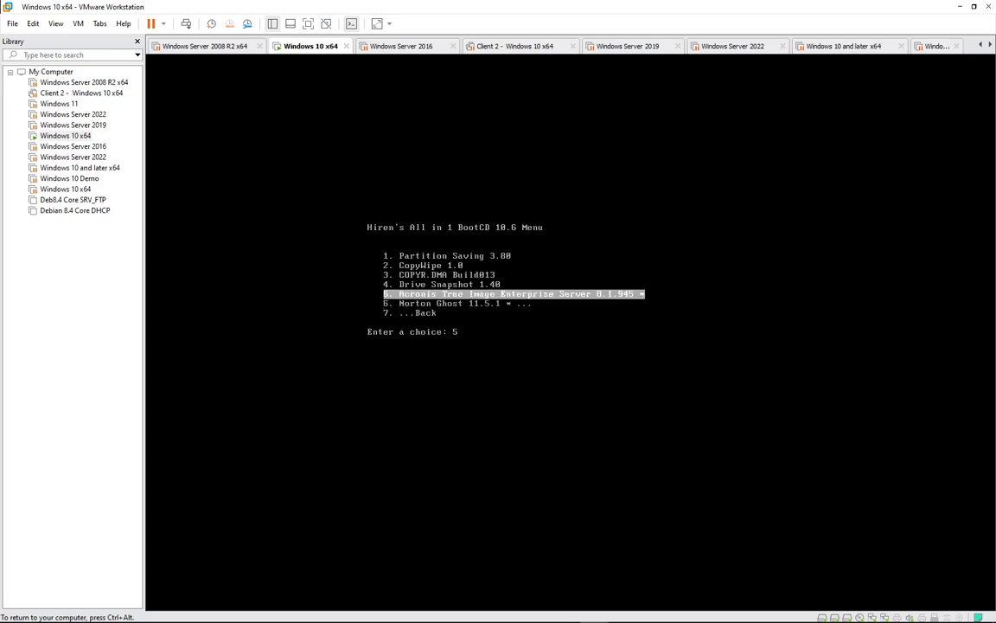
{"action": "key", "text": "Down"}
{"action": "key", "text": "Down"}
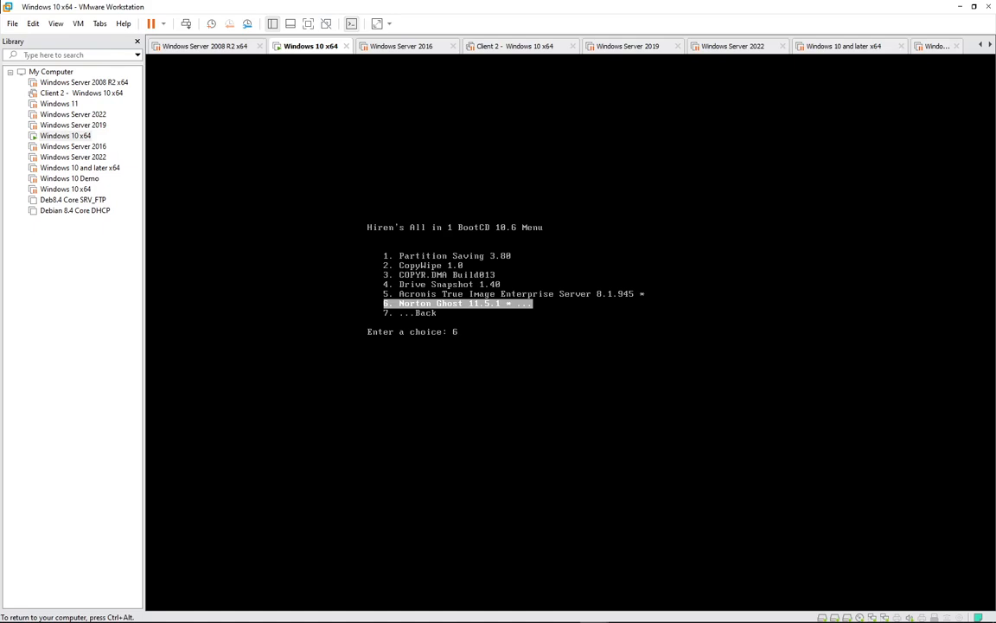
Open Norton Ghost's start modes and run '8. Ghost (Normal)'
{"action": "key", "text": "Return"}
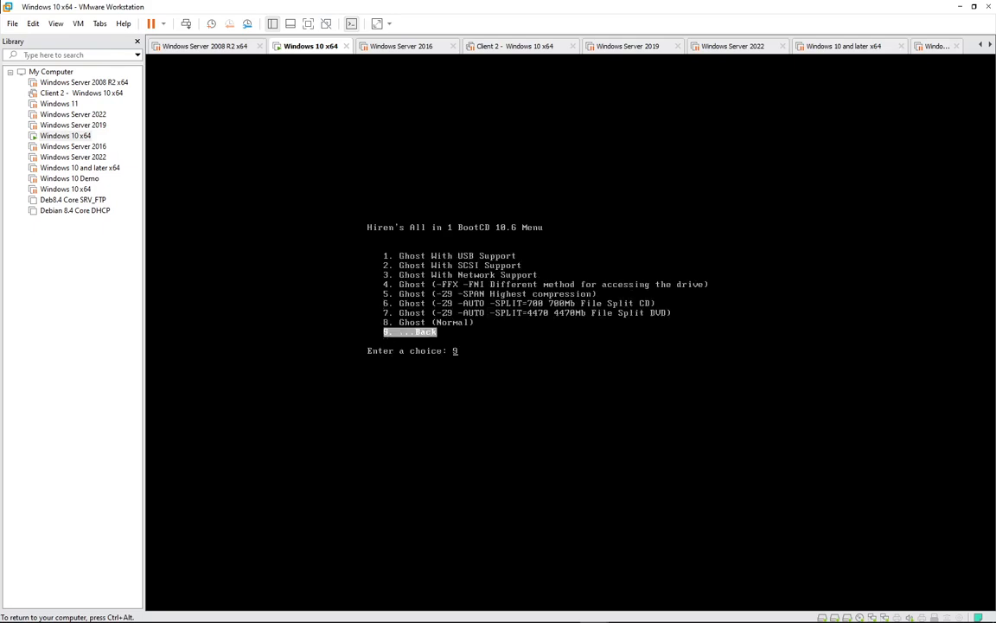
{"action": "key", "text": "Up"}
{"action": "key", "text": "Up"}
{"action": "key", "text": "Up"}
{"action": "key", "text": "Up"}
{"action": "key", "text": "Down"}
{"action": "key", "text": "Down"}
{"action": "key", "text": "Down"}
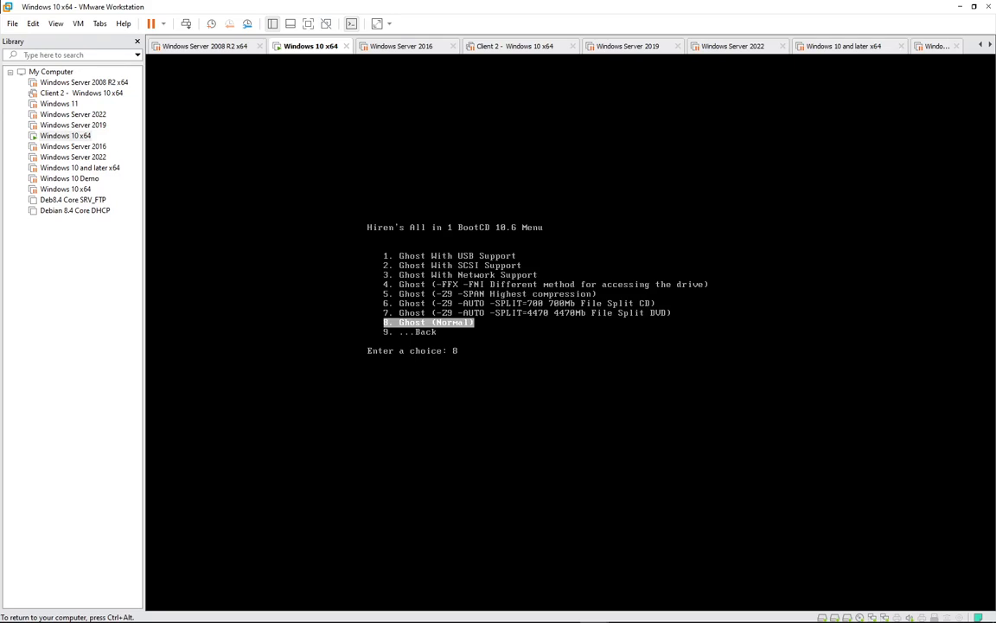
{"action": "key", "text": "Up"}
{"action": "key", "text": "Up"}
{"action": "key", "text": "Up"}
{"action": "key", "text": "Up"}
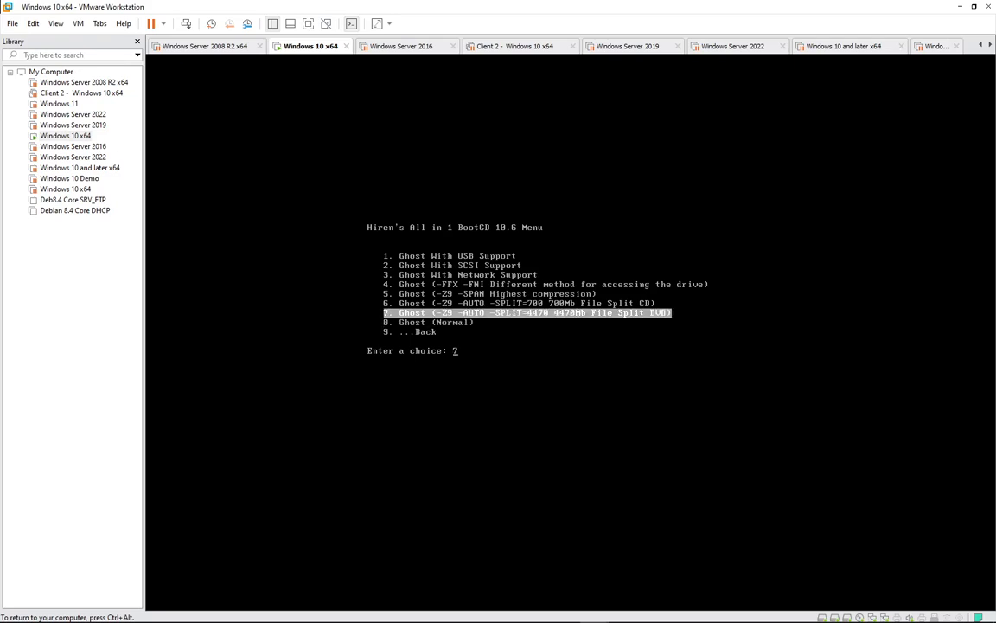
{"action": "key", "text": "Up"}
{"action": "key", "text": "Up"}
{"action": "key", "text": "Up"}
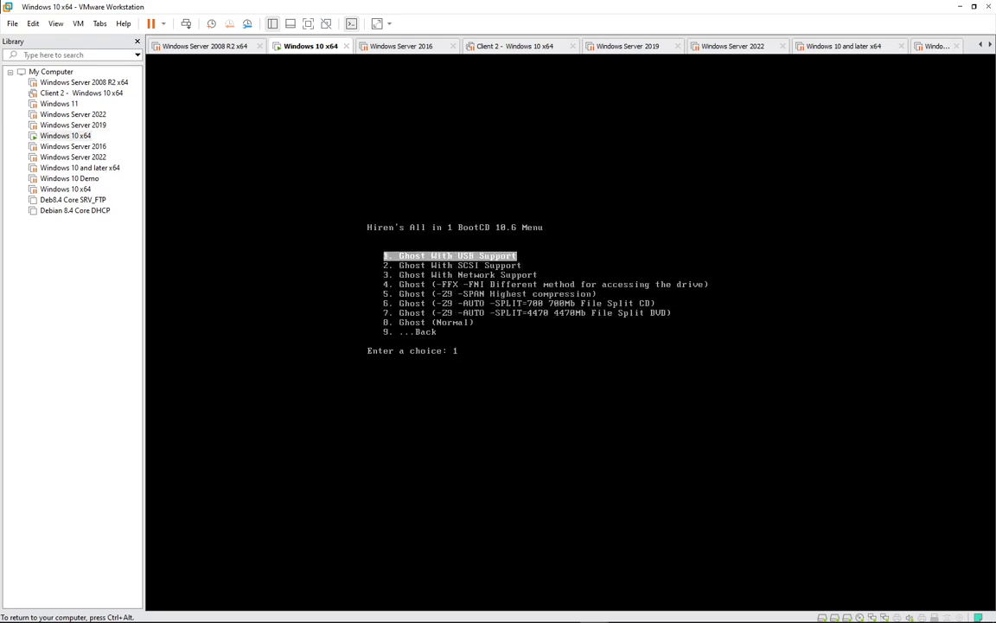
{"action": "key", "text": "Down"}
{"action": "key", "text": "Down"}
{"action": "key", "text": "Down"}
{"action": "key", "text": "Down"}
{"action": "key", "text": "Down"}
{"action": "key", "text": "Down"}
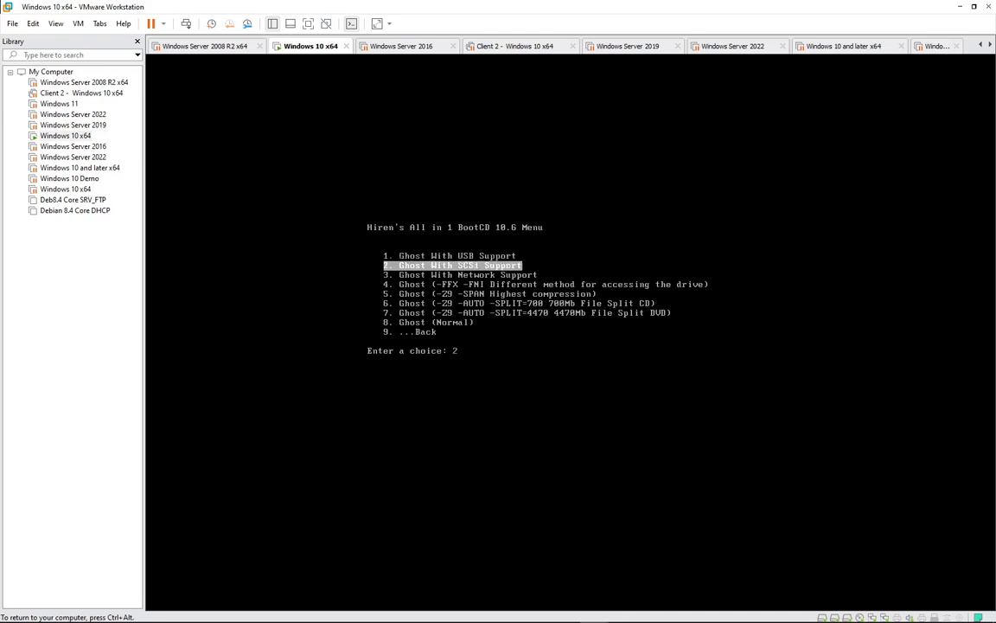
{"action": "key", "text": "Down"}
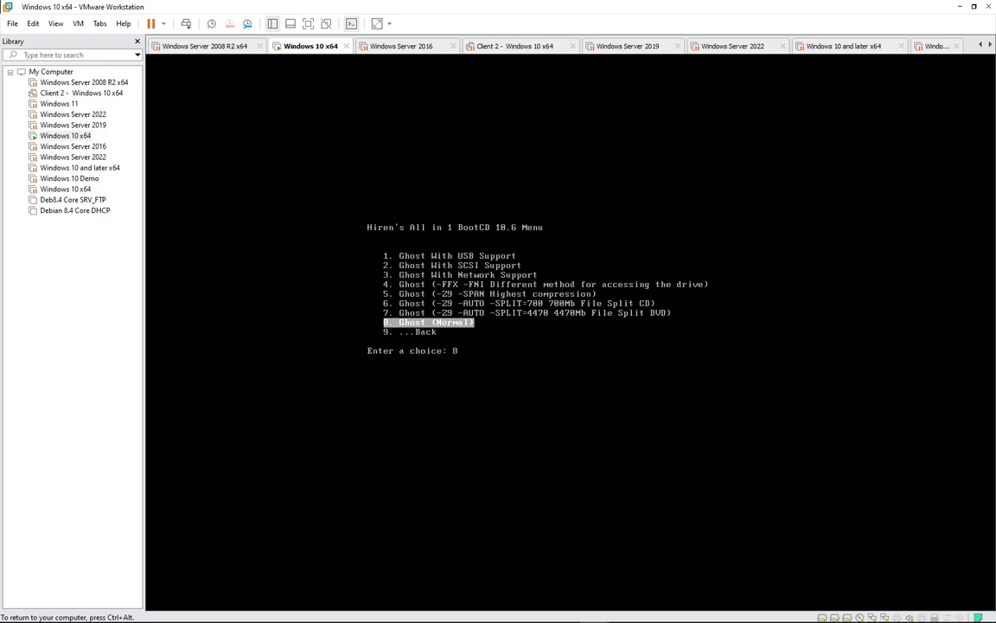
{"action": "key", "text": "Up"}
{"action": "key", "text": "Down"}
{"action": "key", "text": "Return"}
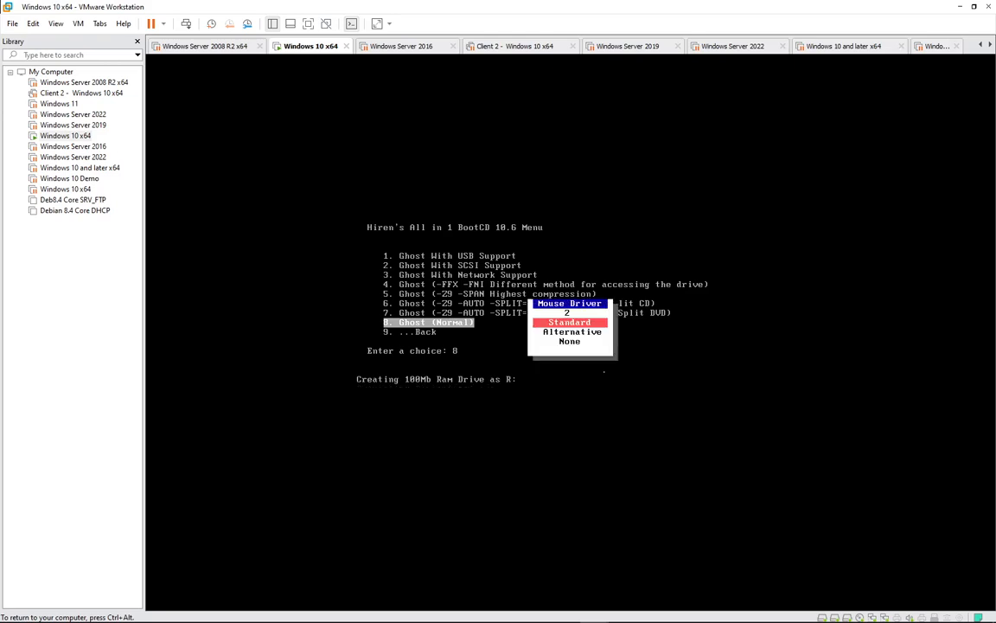
Accept the default mouse driver and US keyboard layout, and answer the UDMA2 prompt
{"action": "key", "text": "Return"}
{"action": "key", "text": "Return"}
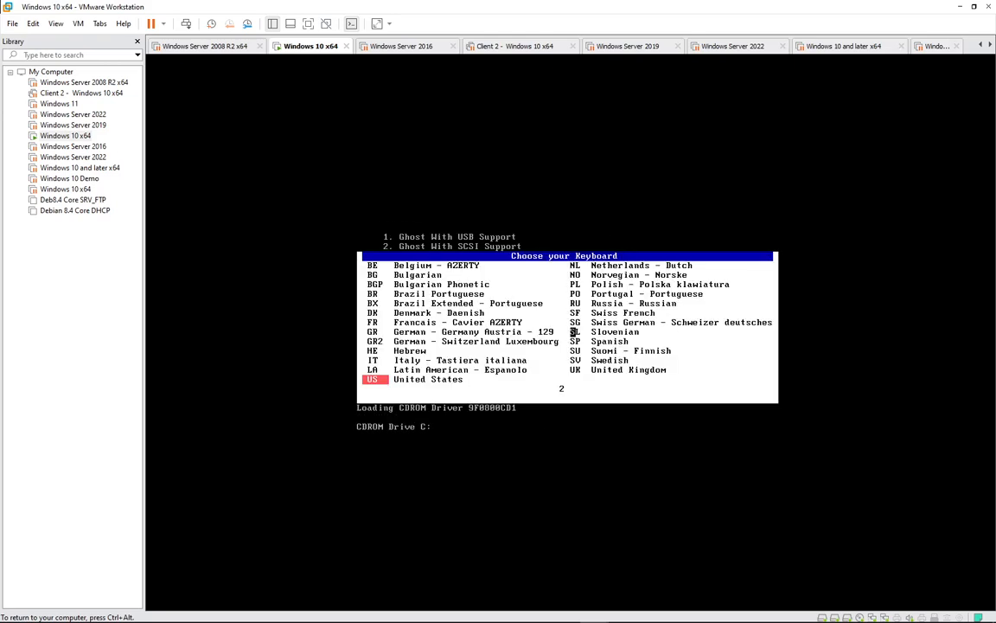
{"action": "key", "text": "Return"}
{"action": "key", "text": "Return"}
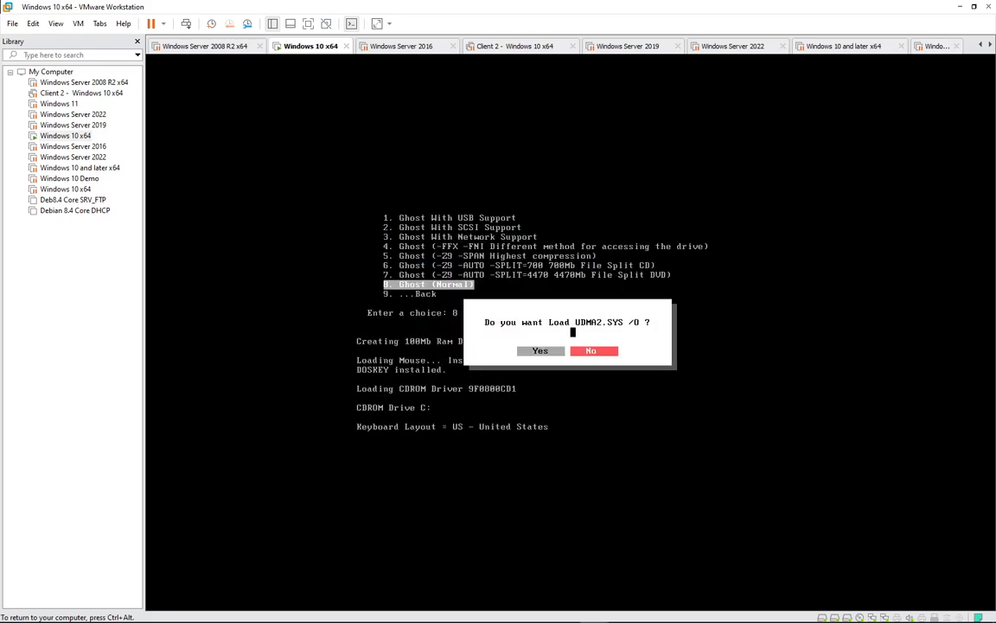
{"action": "key", "text": "Return"}
{"action": "key", "text": "Return"}
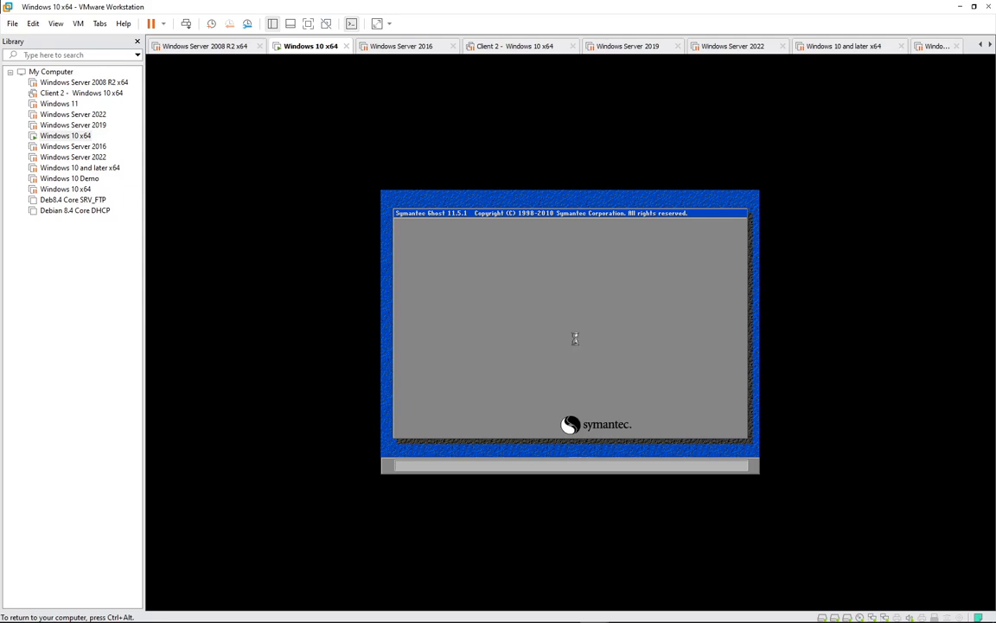
Dismiss Ghost's About dialog and browse the Local > Disk submenu
{"action": "key", "text": "Return"}
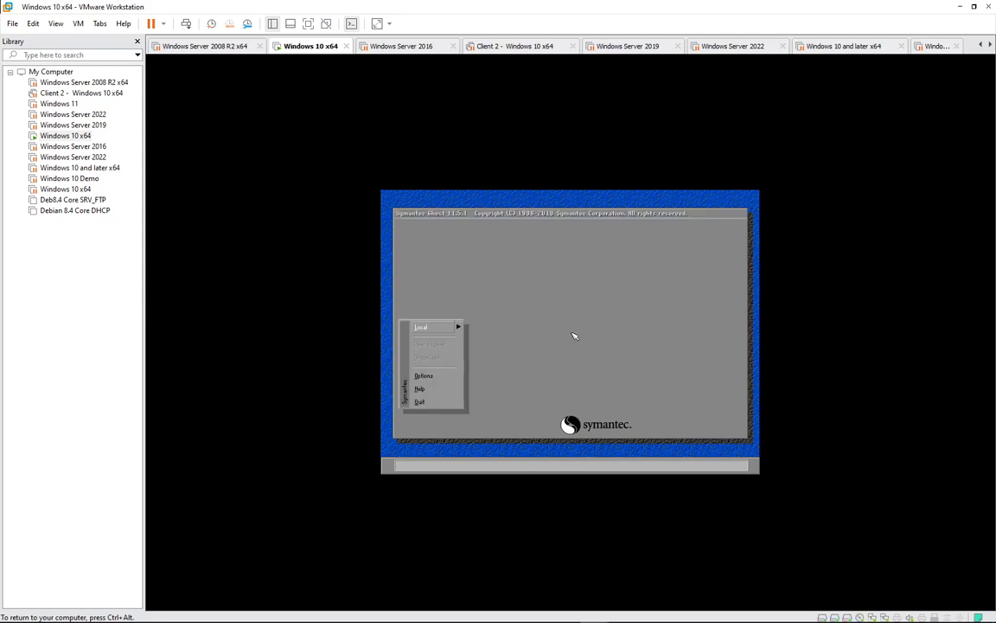
{"action": "key", "text": "Return"}
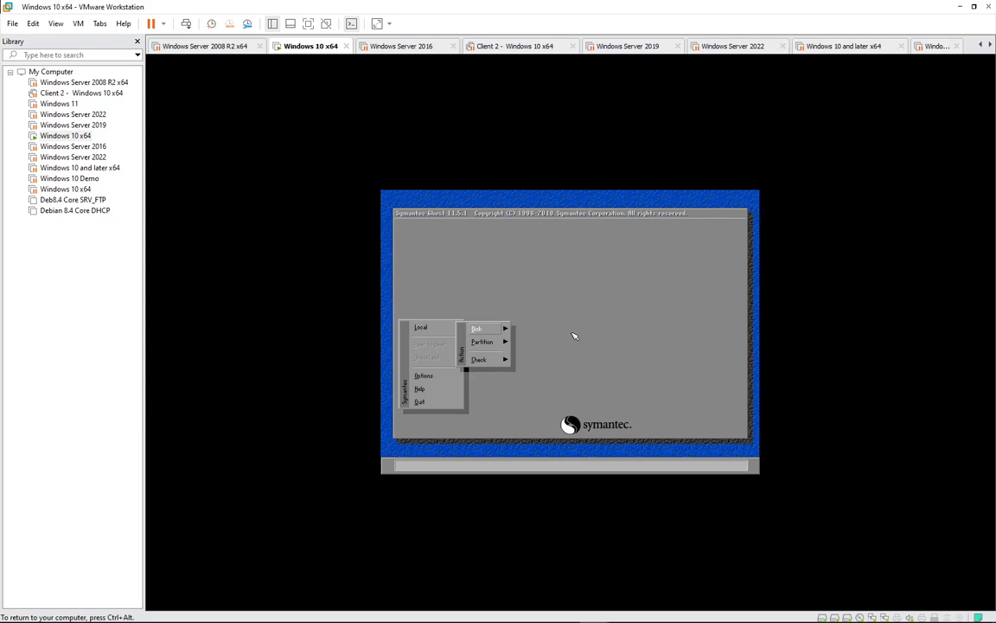
{"action": "key", "text": "Return"}
{"action": "key", "text": "Down"}
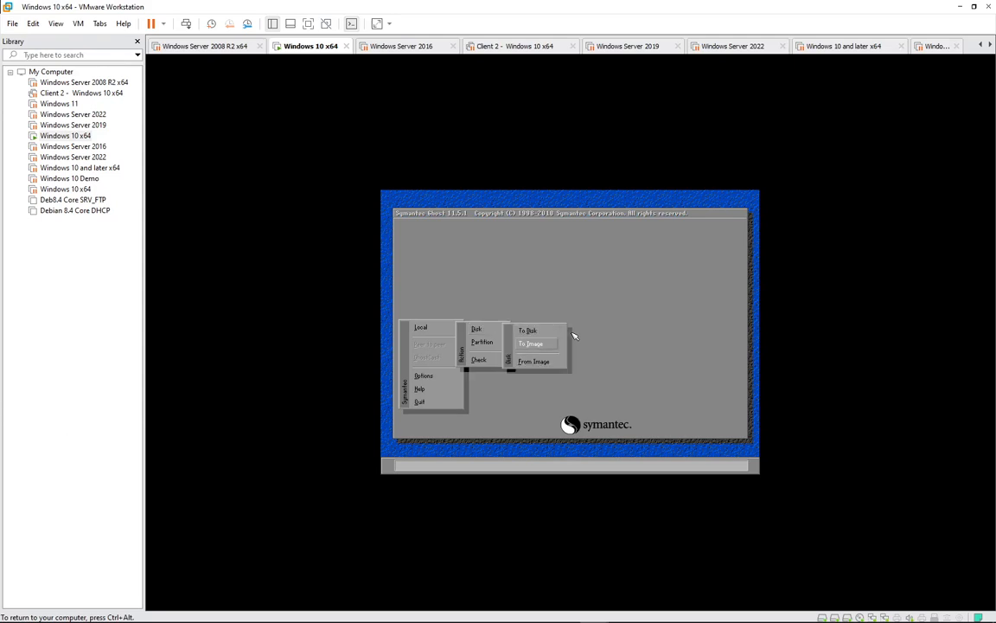
{"action": "key", "text": "Up"}
{"action": "key", "text": "Escape"}
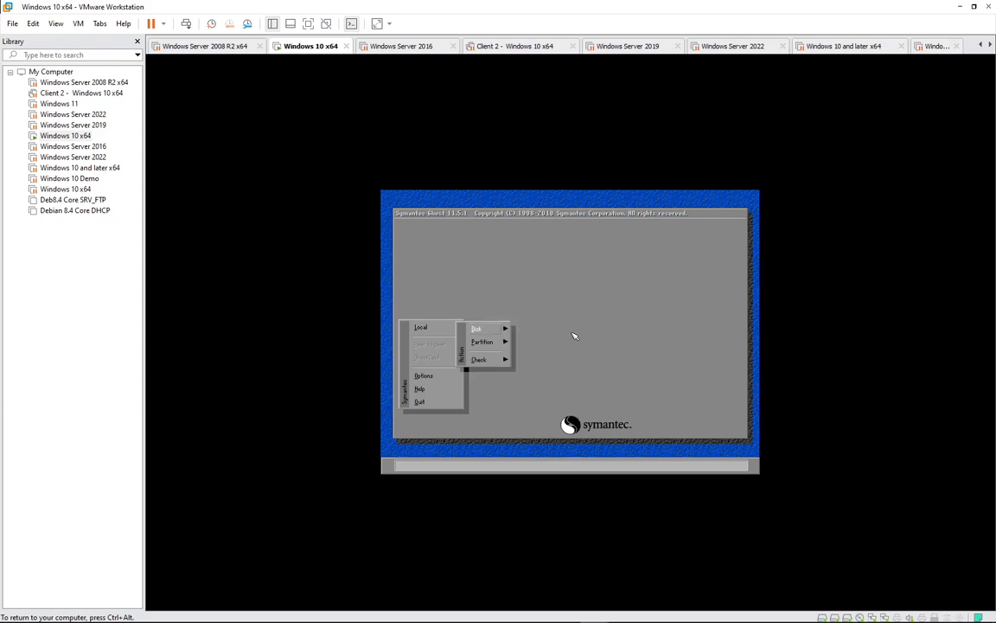
Start a Local > Partition operation to bring up the source drive list
{"action": "key", "text": "Down"}
{"action": "key", "text": "Right"}
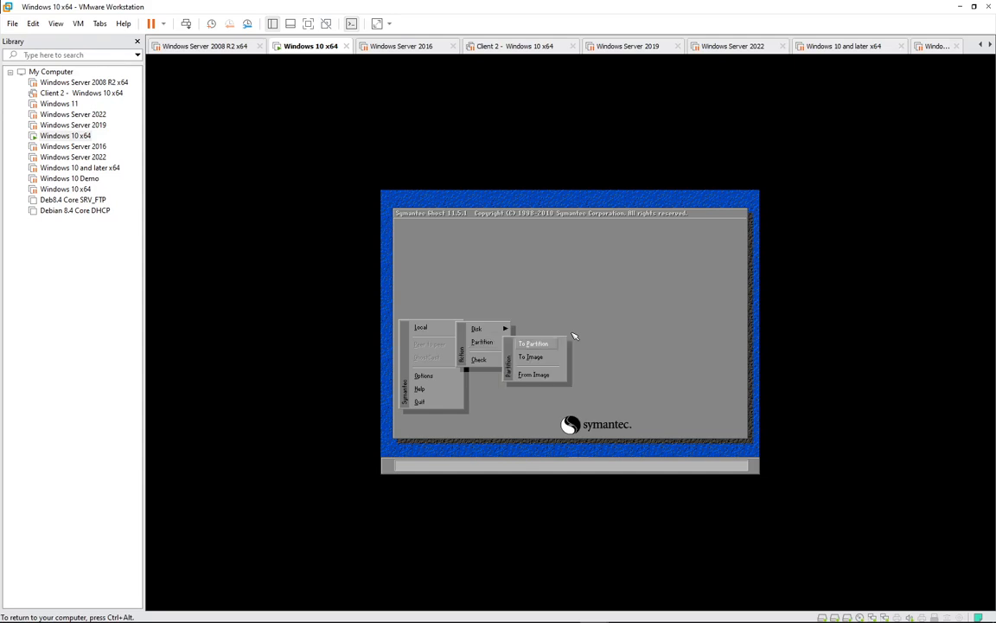
{"action": "key", "text": "Down"}
{"action": "key", "text": "Escape"}
{"action": "key", "text": "Right"}
{"action": "key", "text": "Down"}
{"action": "key", "text": "Escape"}
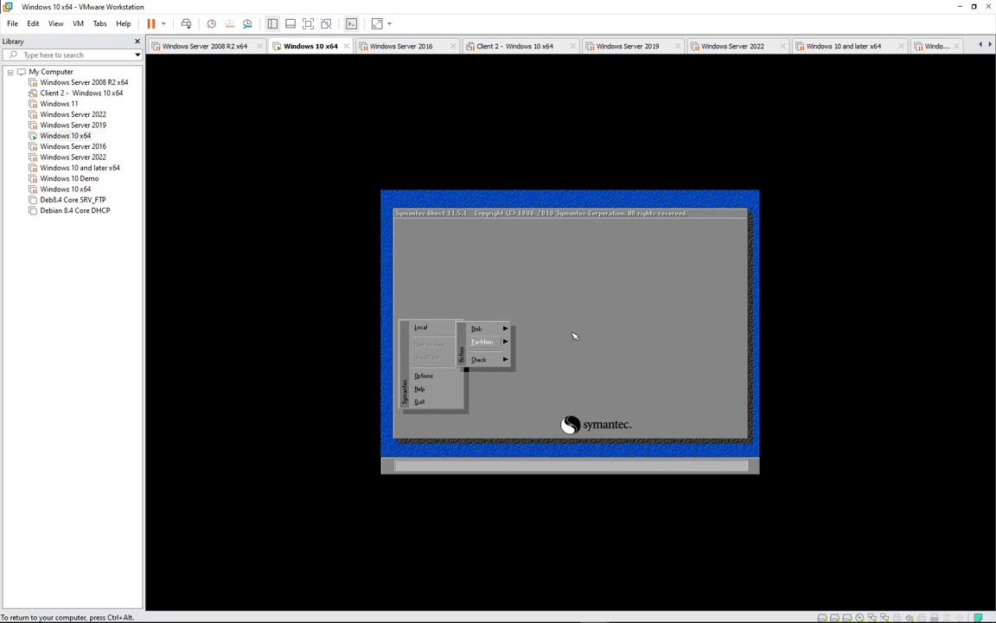
{"action": "key", "text": "Right"}
{"action": "key", "text": "Return"}
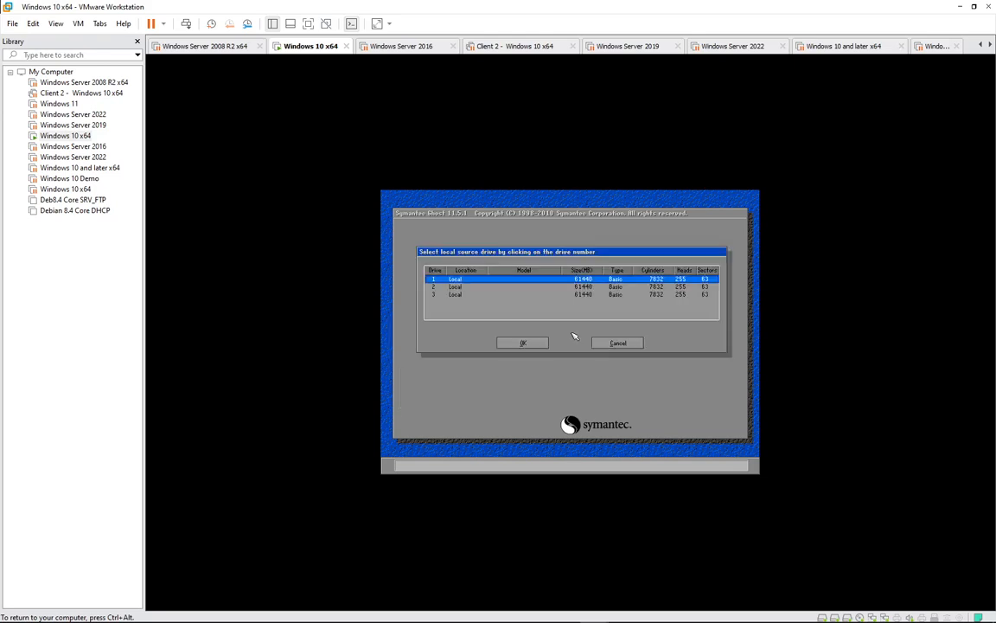
Pick drive 1's DATA partition as source and drive 2 as destination
{"action": "key", "text": "Return"}
{"action": "key", "text": "Down"}
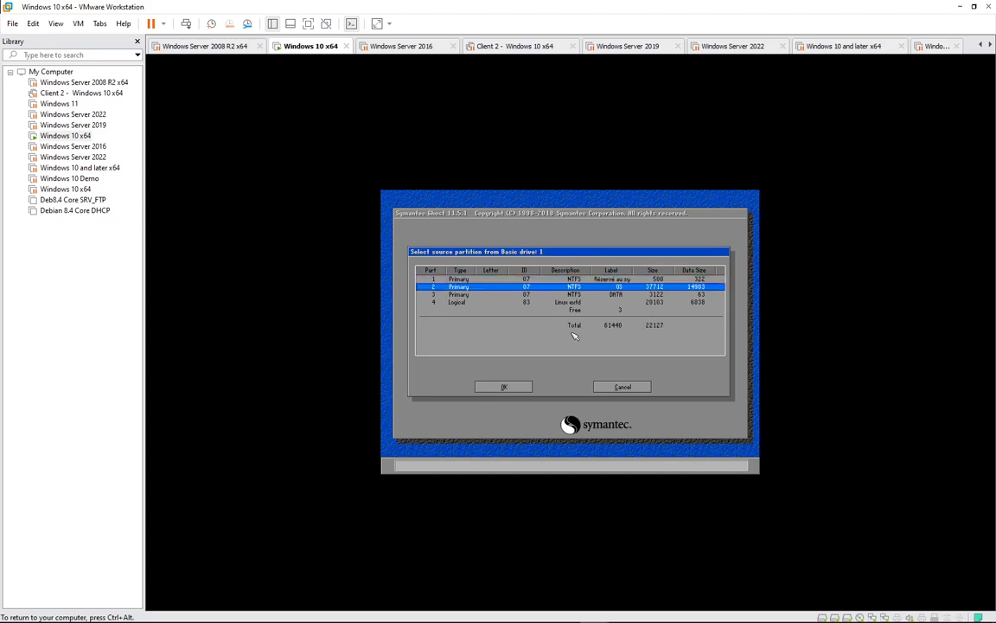
{"action": "key", "text": "Down"}
{"action": "key", "text": "Return"}
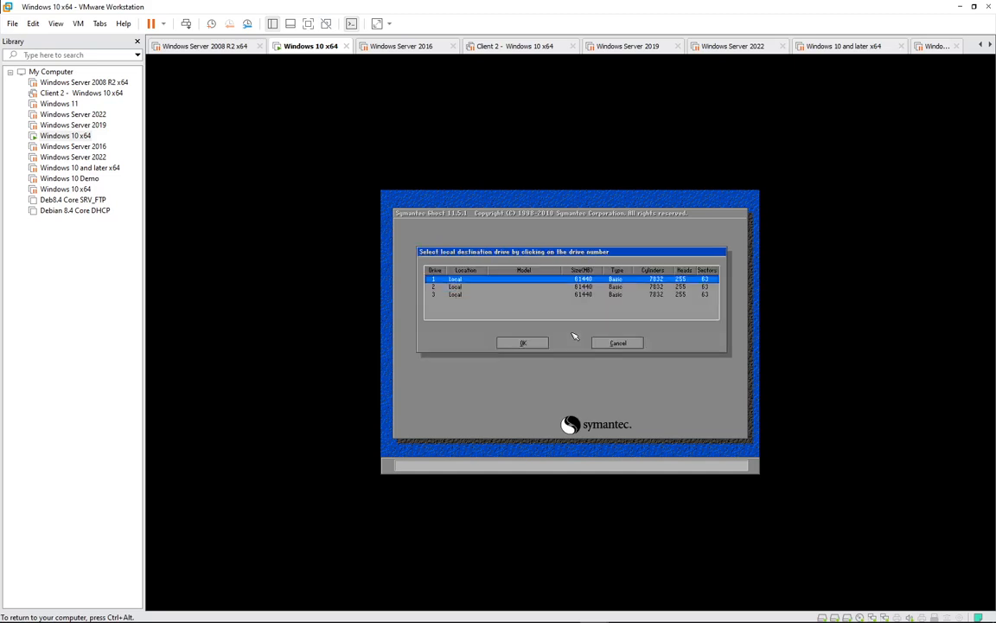
{"action": "key", "text": "Down"}
{"action": "key", "text": "Return"}
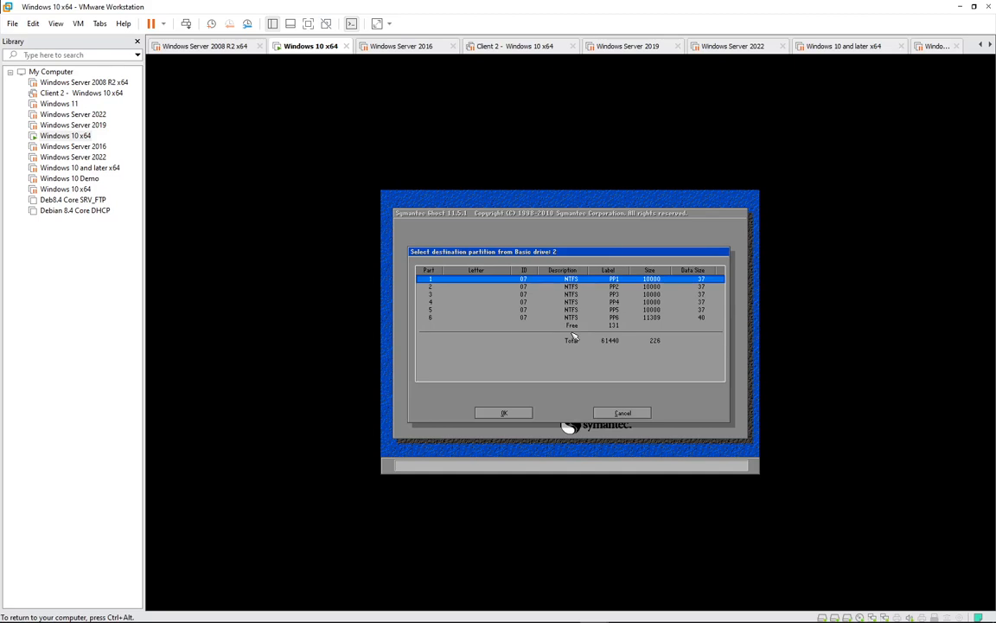
Clone onto partition 1 of drive 2, accept the overwrite, then highlight Quit
{"action": "key", "text": "Return"}
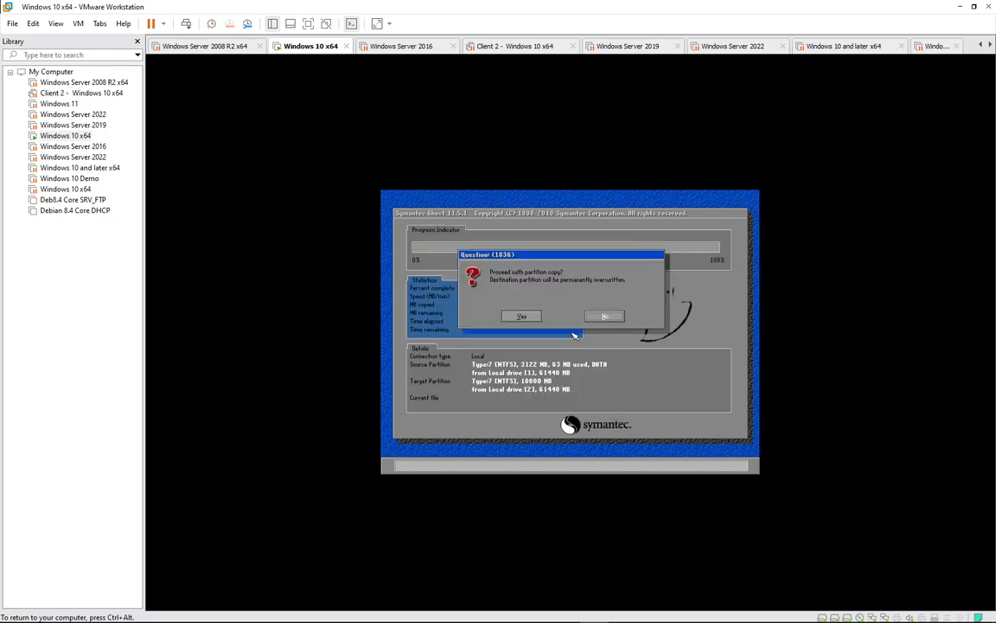
{"action": "key", "text": "Left"}
{"action": "key", "text": "Return"}
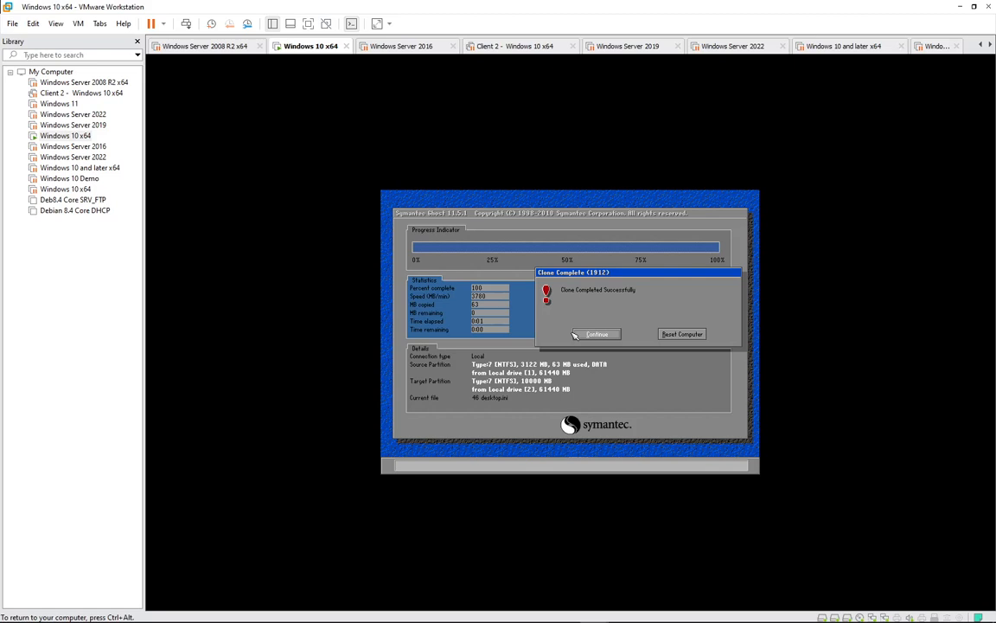
{"action": "left_click", "coordinate": [574, 336]}
{"action": "key", "text": "Up"}
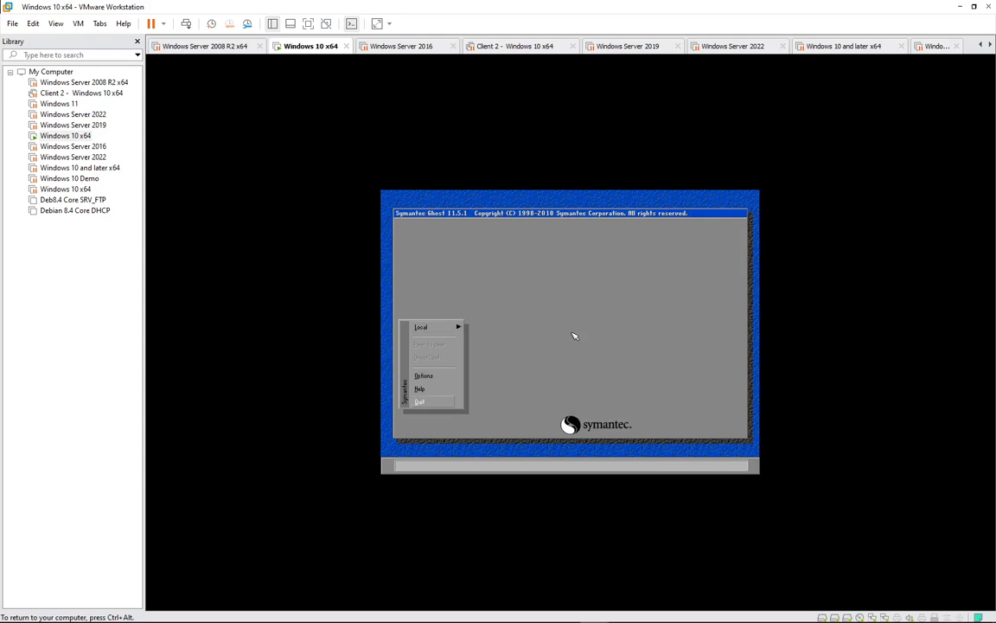
Quit Ghost and back out of Hiren's menu to the R:\> prompt
{"action": "key", "text": "Return"}
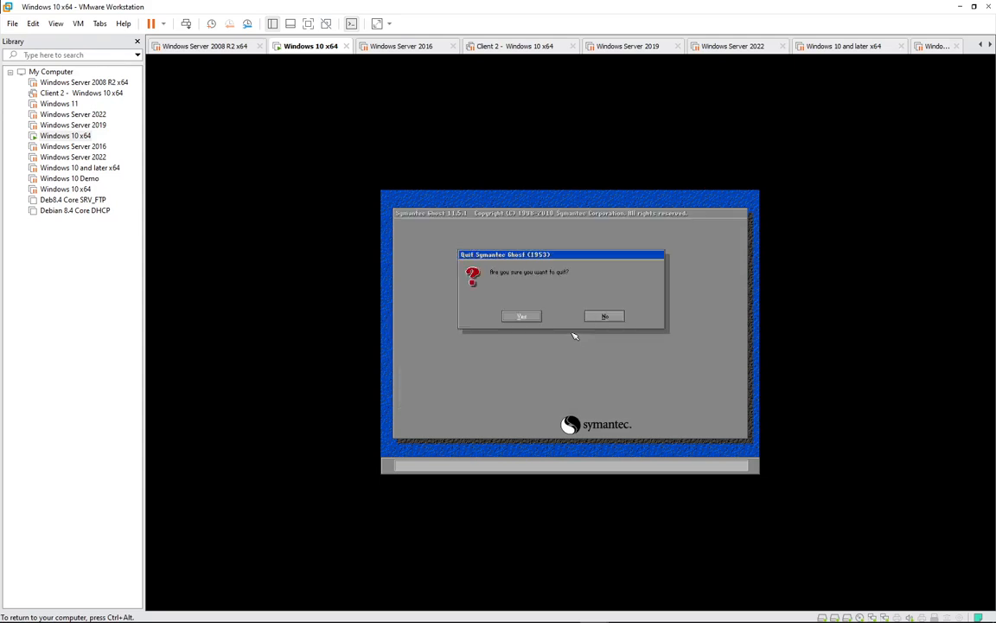
{"action": "key", "text": "Return"}
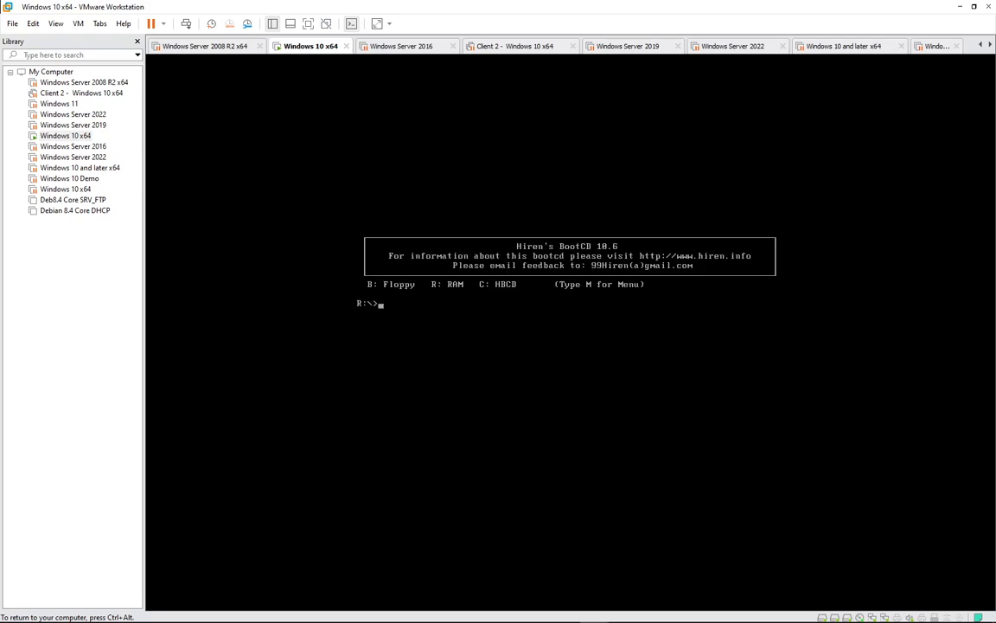
{"action": "type", "text": "m"}
{"action": "key", "text": "Return"}
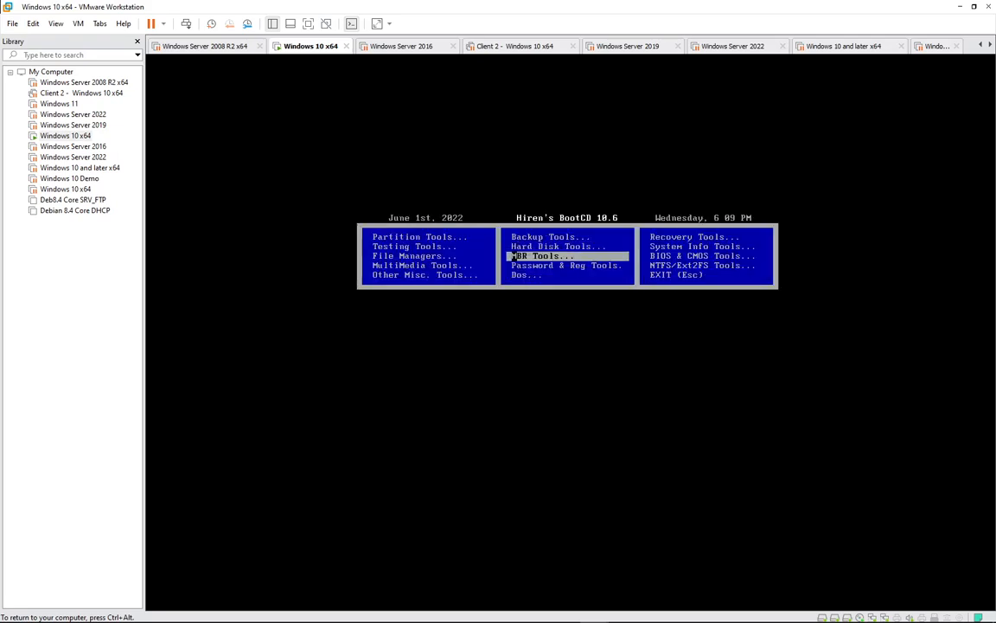
{"action": "left_click", "coordinate": [677, 274]}
Run reboot and choose Boot from Hard Drive in Hiren's boot menu
{"action": "type", "text": "r"}
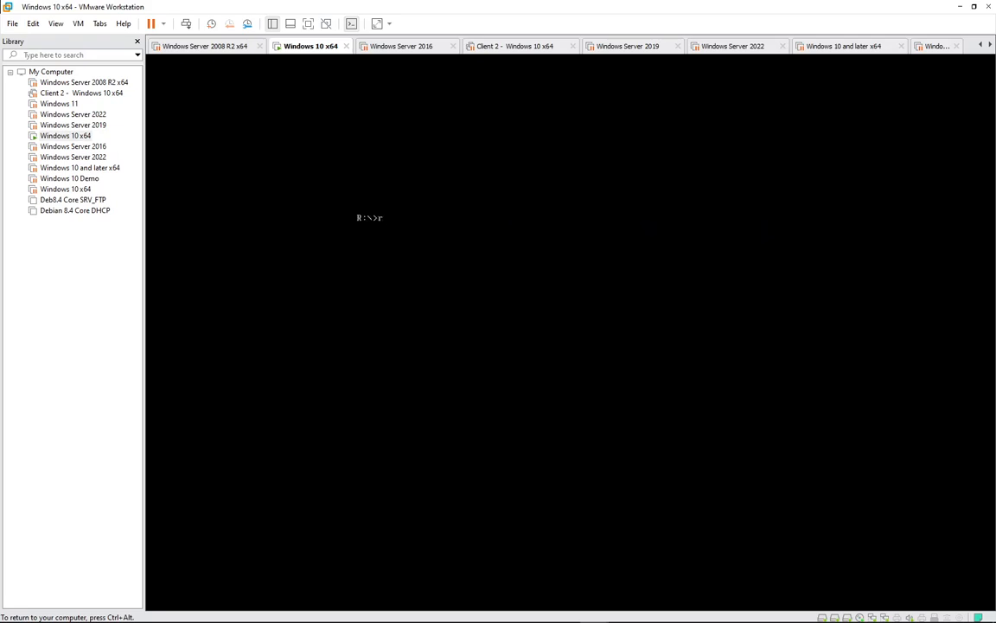
{"action": "type", "text": "eboot"}
{"action": "key", "text": "Return"}
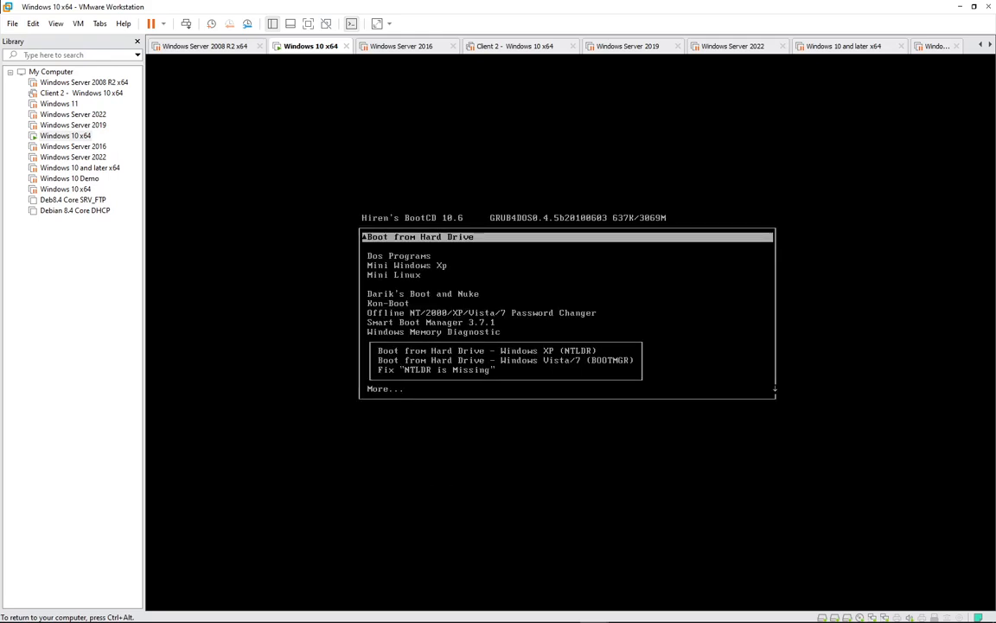
{"action": "key", "text": "Return"}
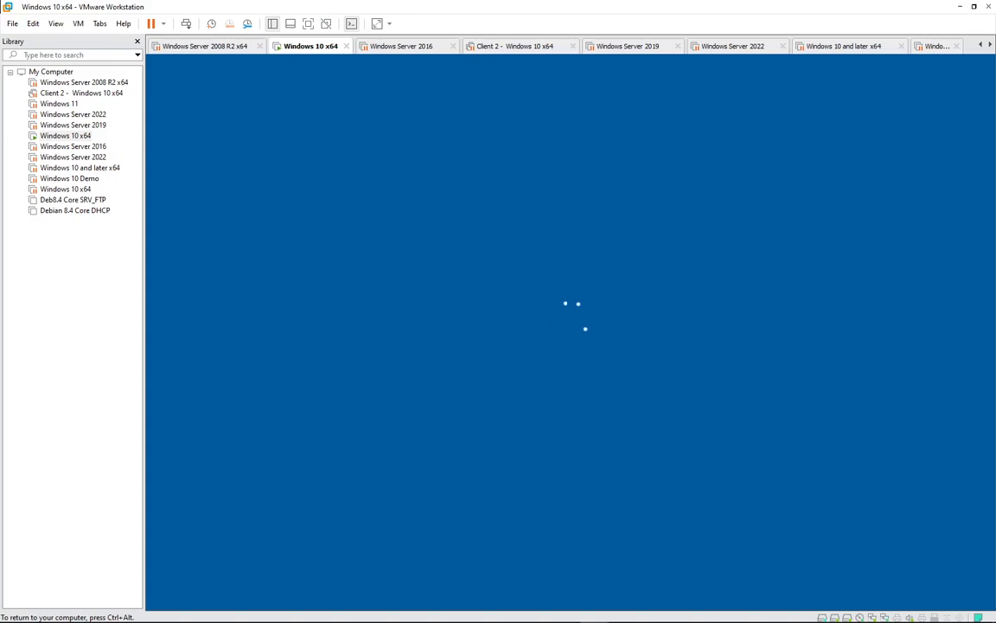
Unlock the lock screen and sign in to Windows 10 with the account password
{"action": "key", "text": "Return"}
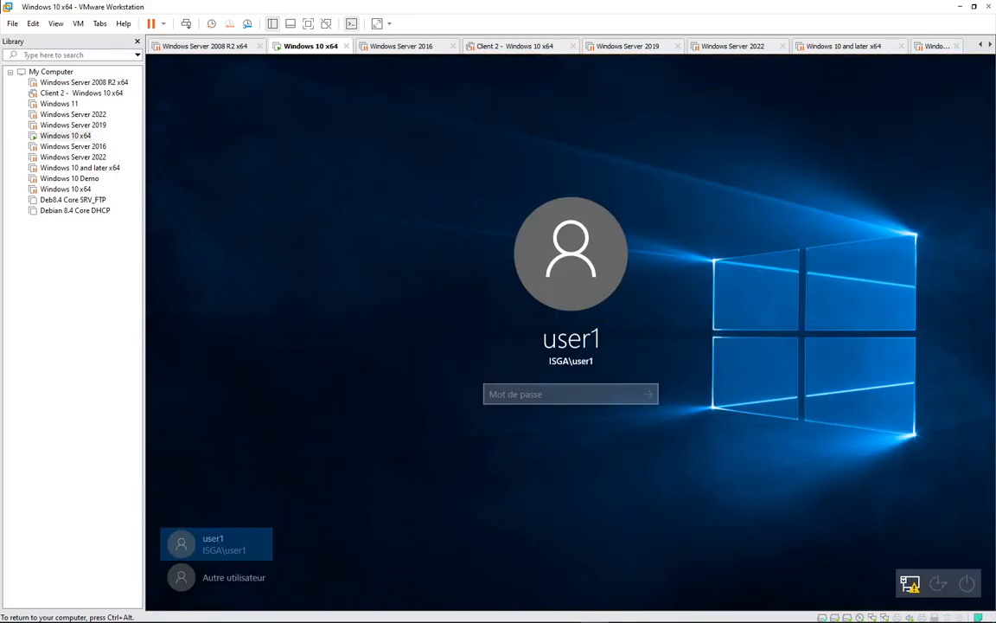
{"action": "type", "text": "•••"}
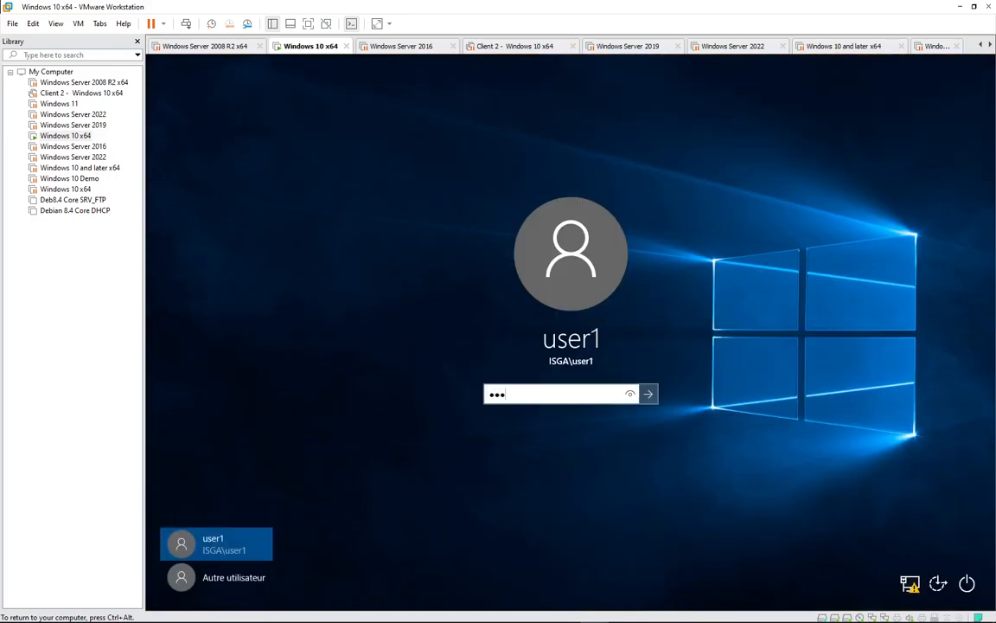
{"action": "type", "text": "••••••"}
{"action": "key", "text": "Return"}
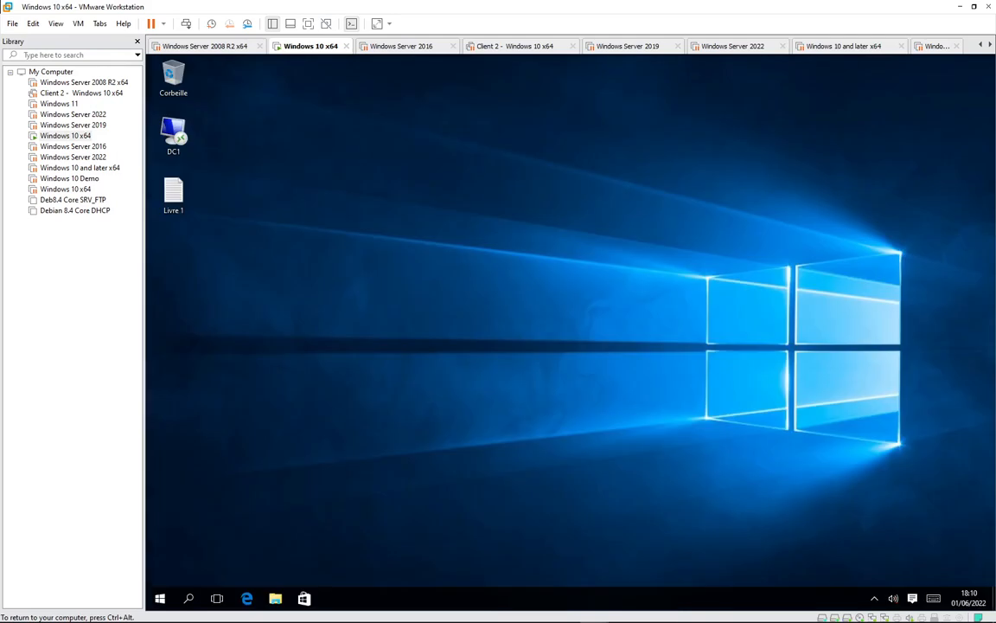
{"action": "key", "text": "ctrl+alt"}
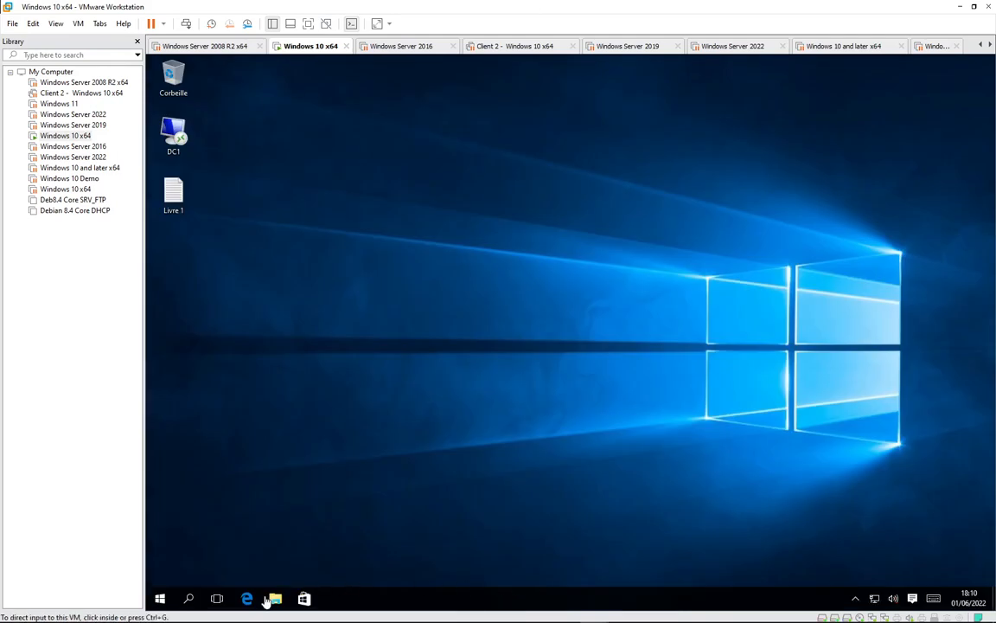
Open File Explorer on Ce PC and refresh the drive list with Actualiser
{"action": "left_click", "coordinate": [285, 563]}
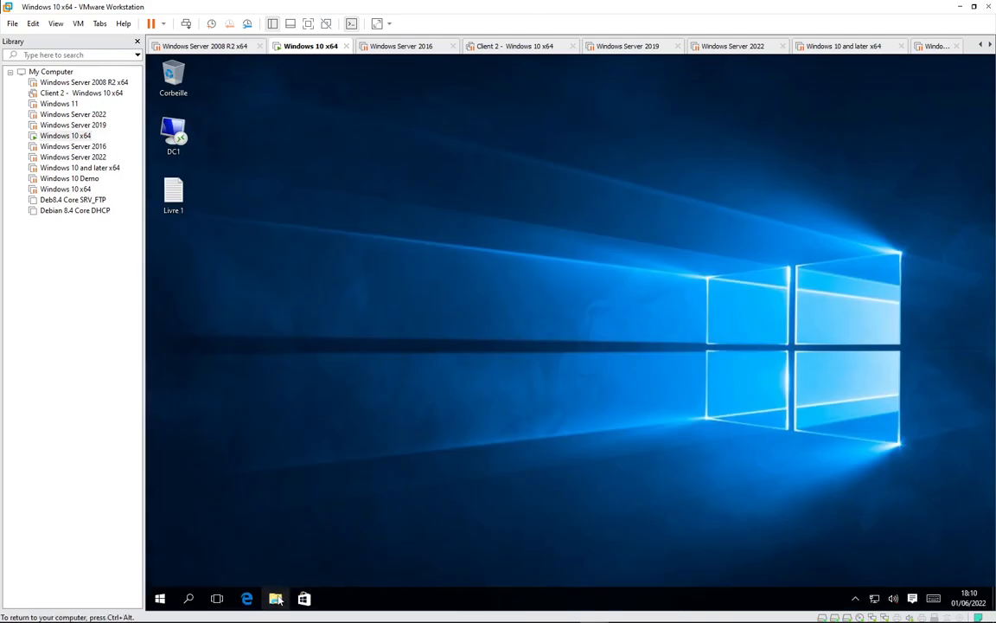
{"action": "left_click", "coordinate": [275, 598]}
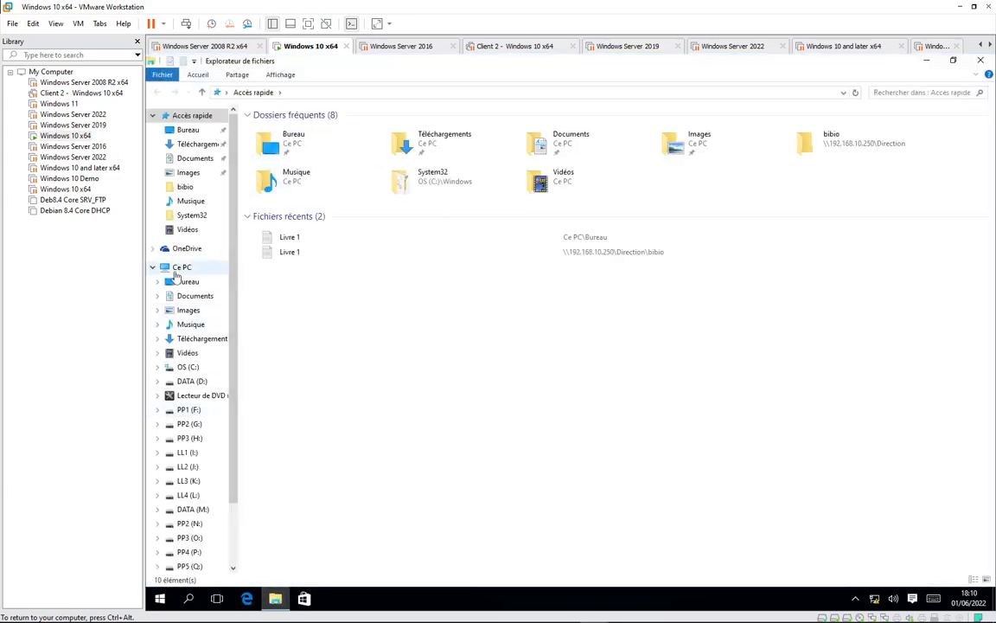
{"action": "left_click", "coordinate": [179, 267]}
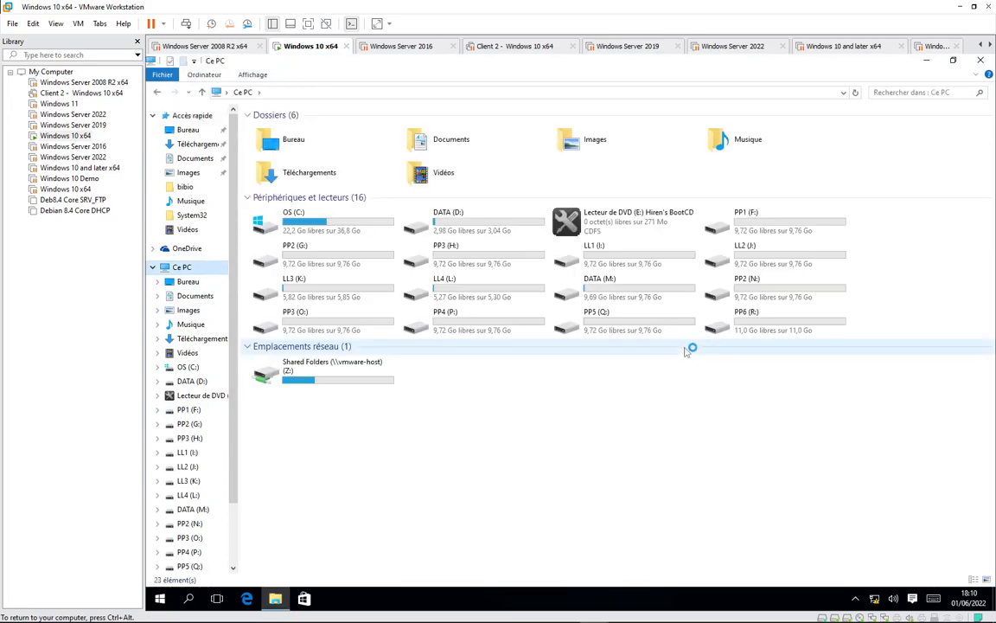
{"action": "right_click", "coordinate": [550, 410]}
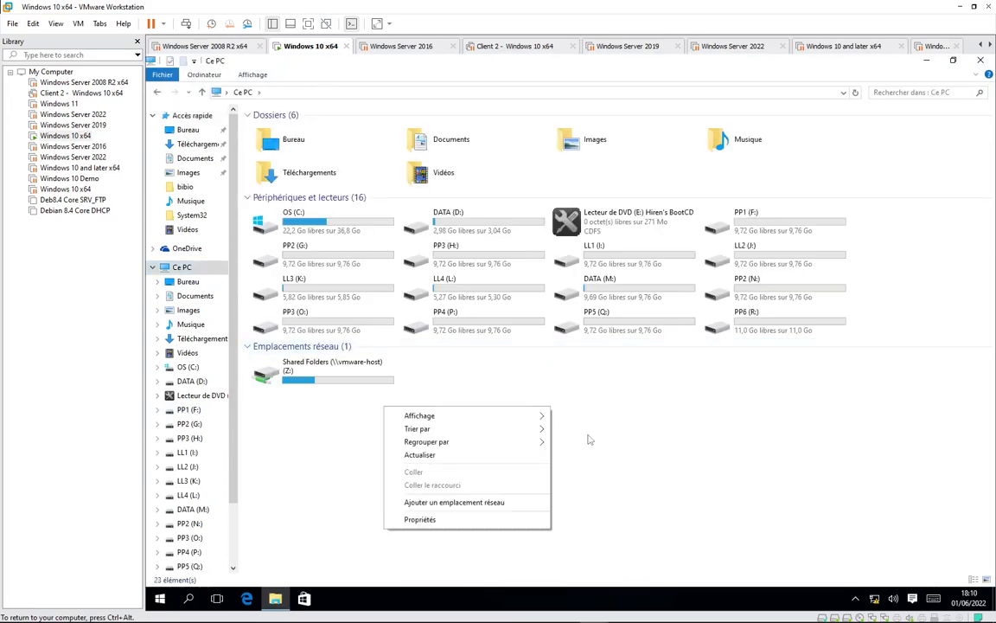
{"action": "left_click", "coordinate": [429, 454]}
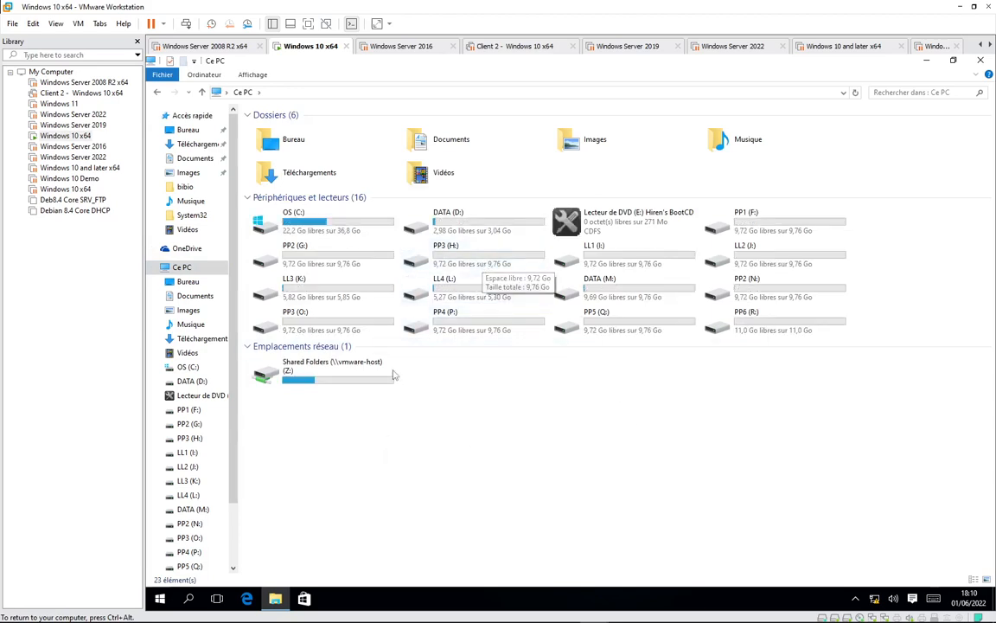
Check the contents of DATA (D:) and the empty PP1 (F:) drive
{"action": "double_click", "coordinate": [459, 224]}
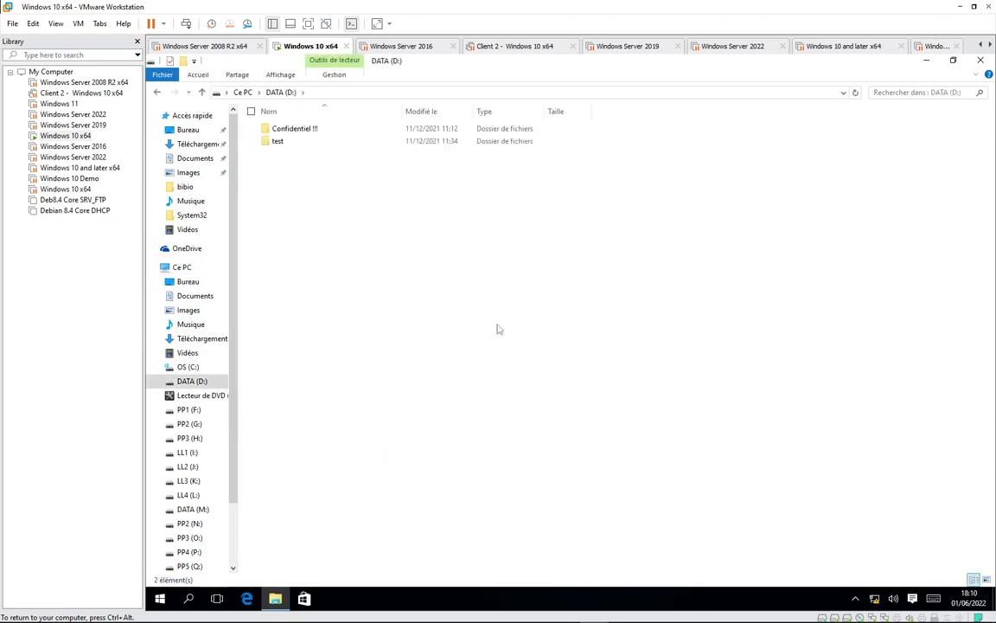
{"action": "left_click", "coordinate": [157, 93]}
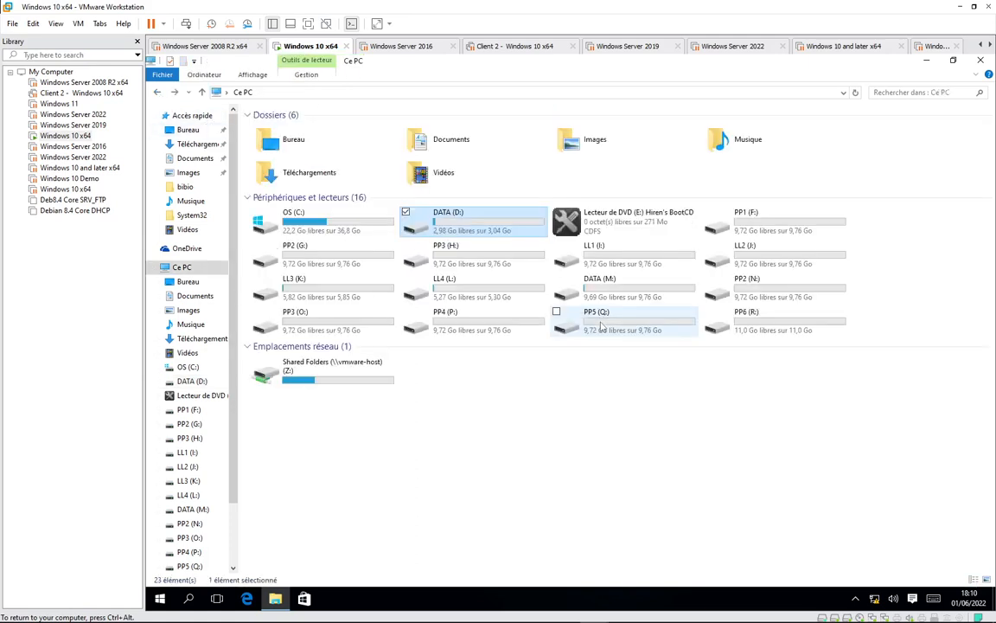
{"action": "double_click", "coordinate": [748, 227]}
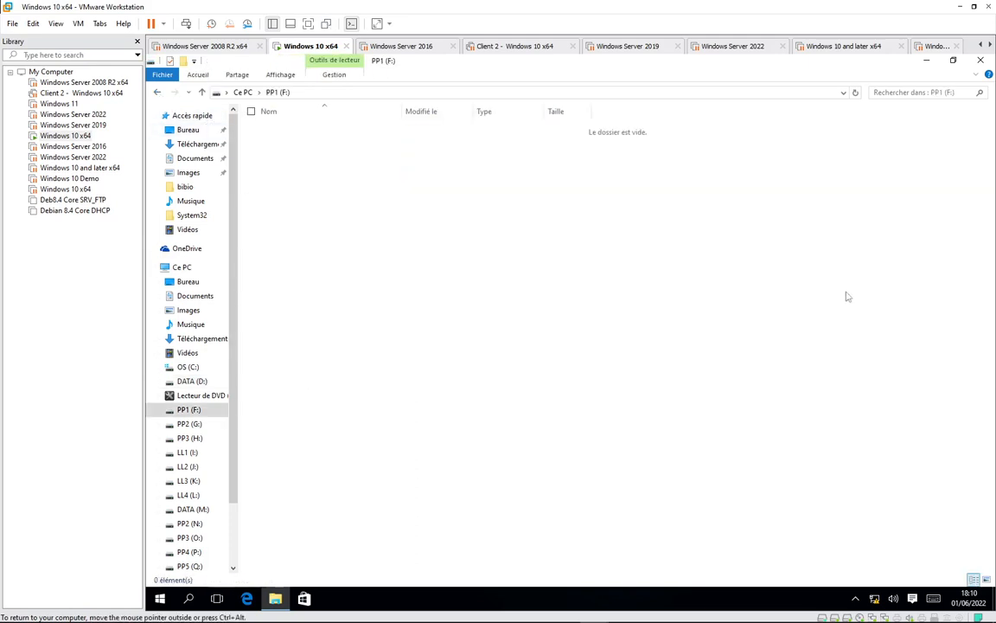
{"action": "left_click", "coordinate": [156, 92]}
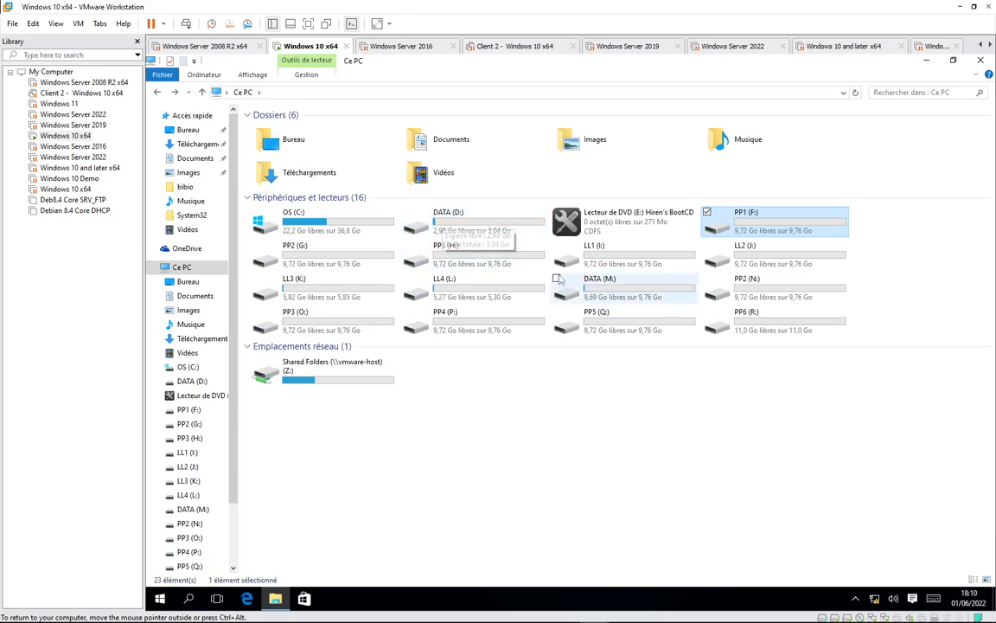
Refresh Ce PC with F5 and check the DATA (D:) drive
{"action": "key", "text": "F5"}
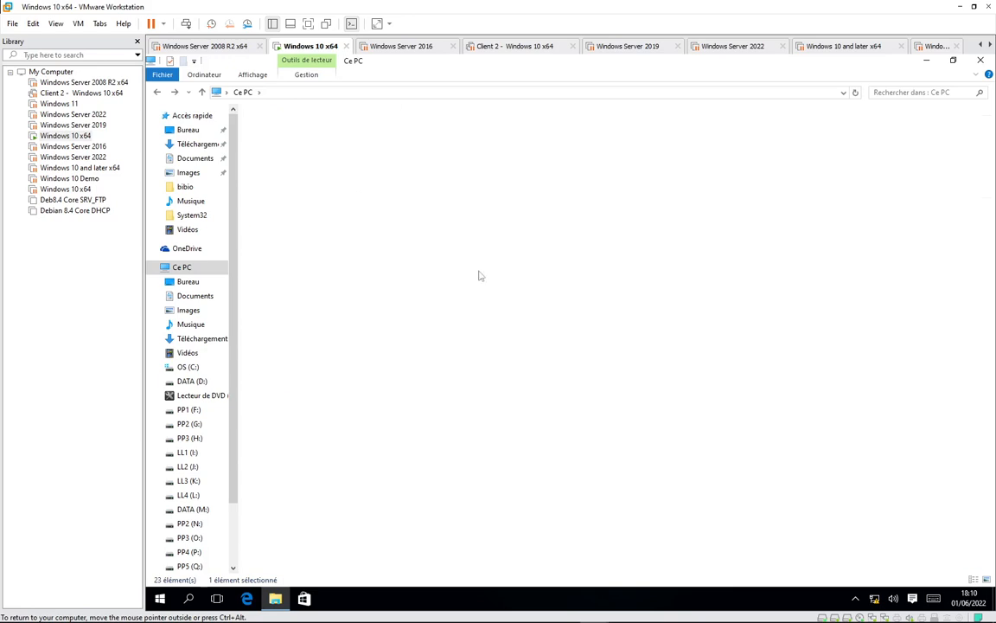
{"action": "double_click", "coordinate": [480, 275]}
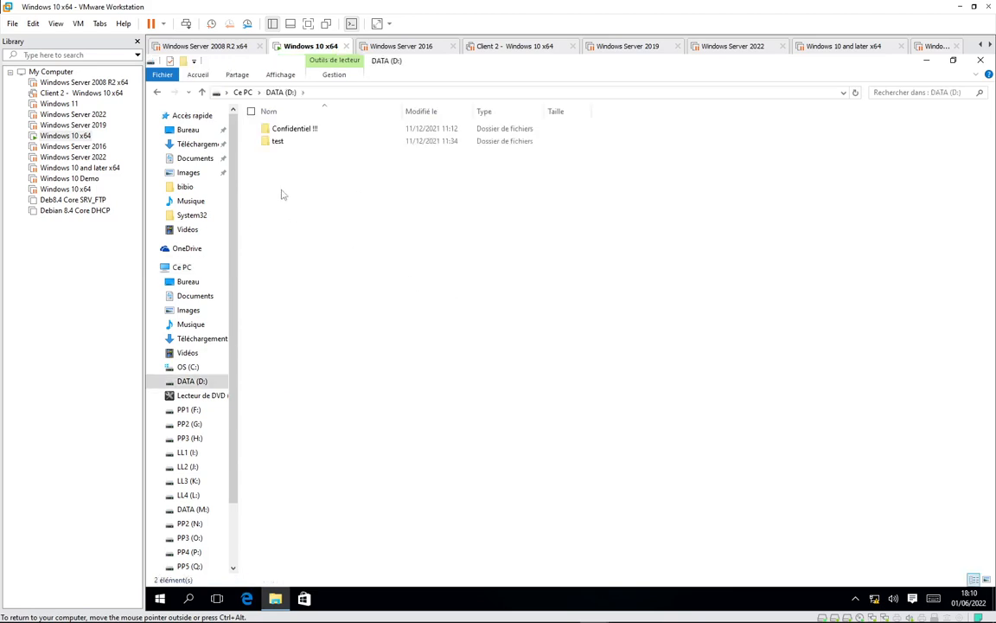
{"action": "left_click", "coordinate": [157, 92]}
Inspect the test and Confidentiel !!! folders on restored DATA (M:), then close the Outlook toast
{"action": "double_click", "coordinate": [536, 259]}
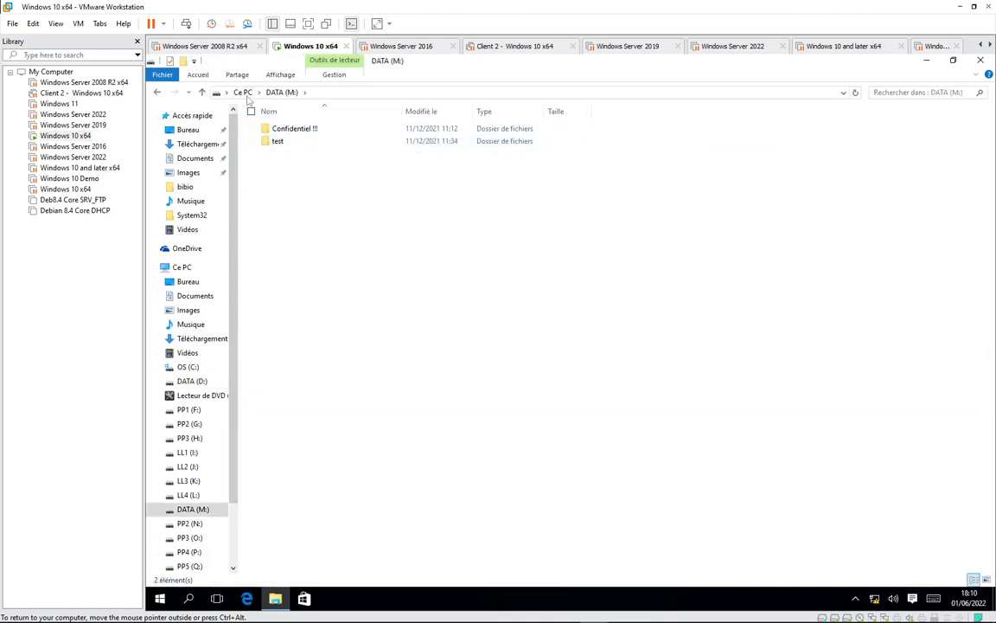
{"action": "double_click", "coordinate": [278, 142]}
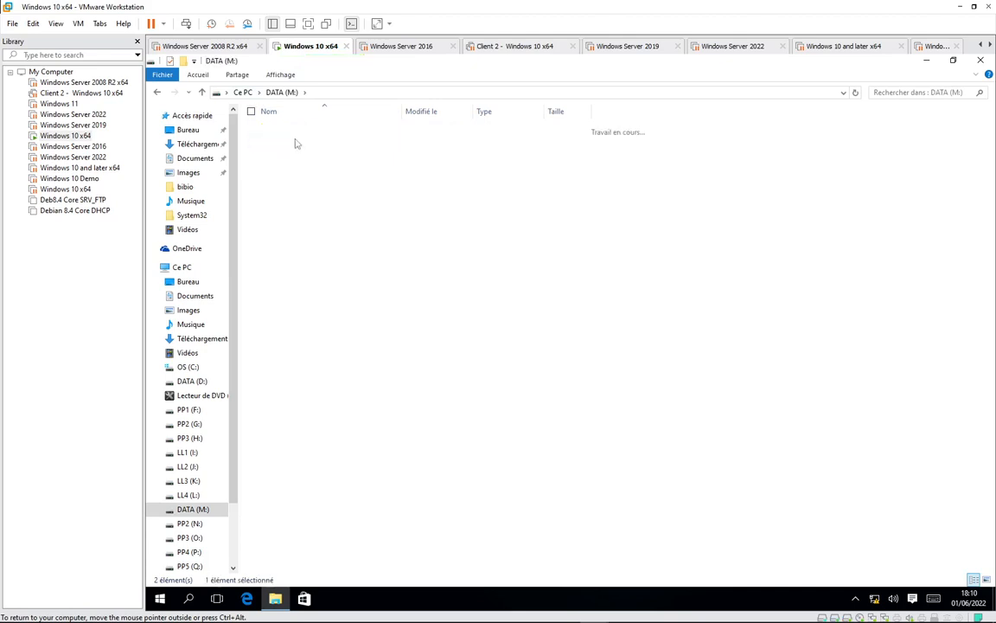
{"action": "left_click", "coordinate": [278, 92]}
{"action": "double_click", "coordinate": [272, 126]}
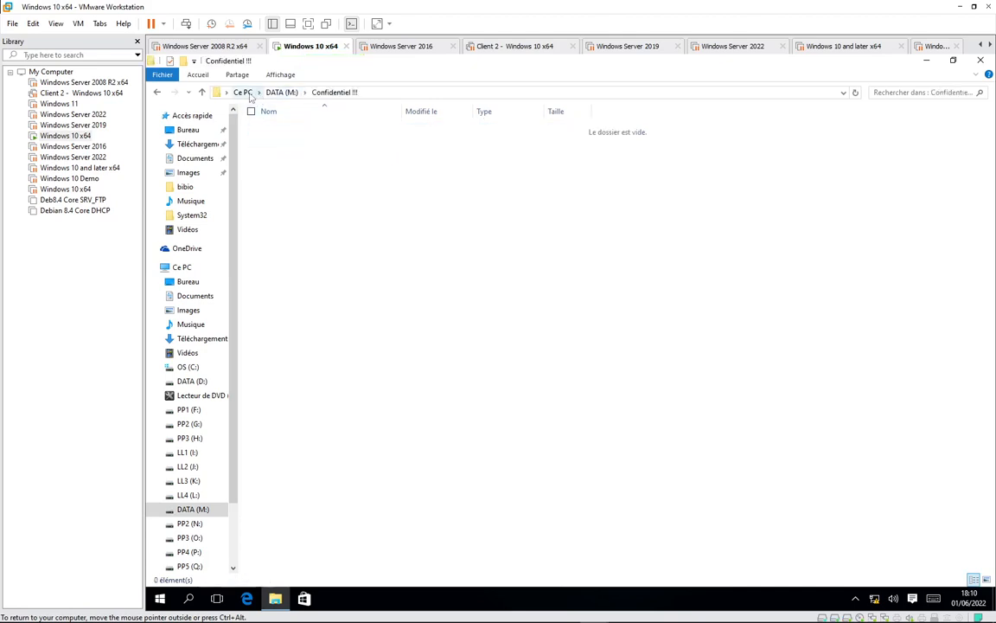
{"action": "left_click", "coordinate": [279, 92]}
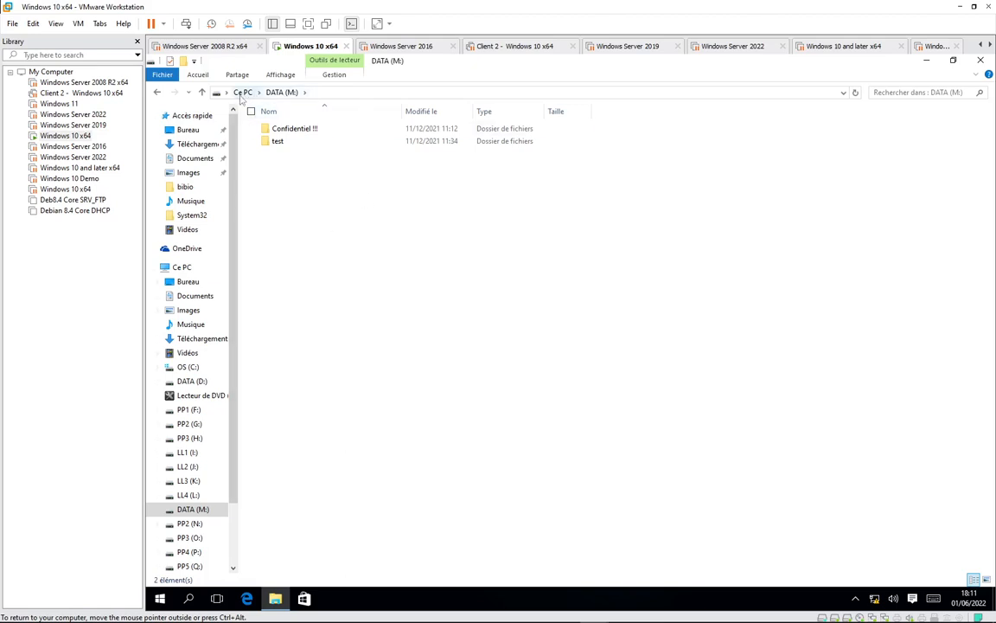
{"action": "left_click", "coordinate": [185, 267]}
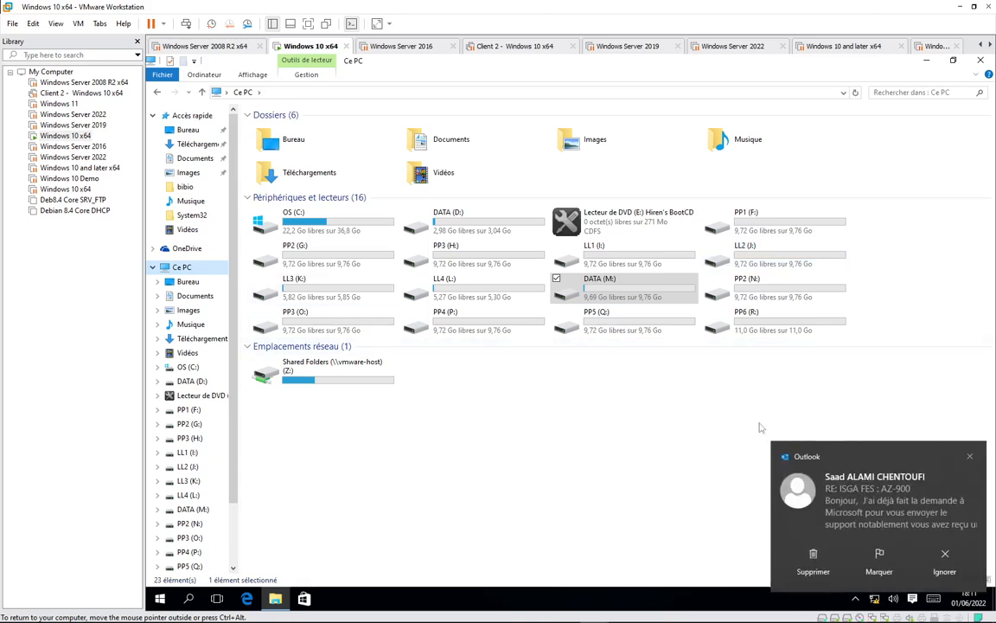
{"action": "left_click", "coordinate": [971, 458]}
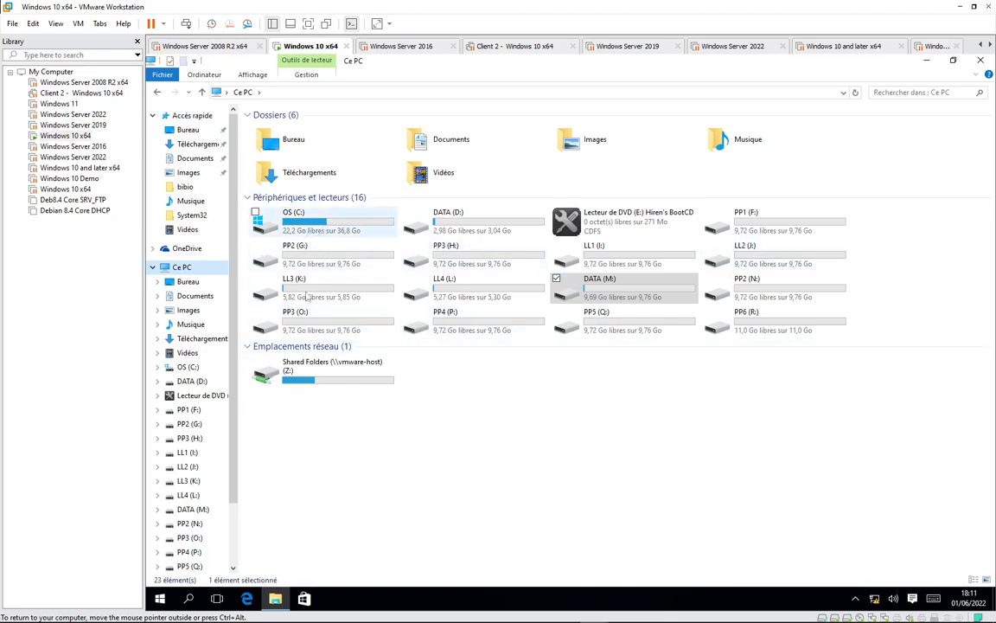
Open the Hiren's BootCD disc on drive E: and run its Windows Menu launcher
{"action": "right_click", "coordinate": [196, 395]}
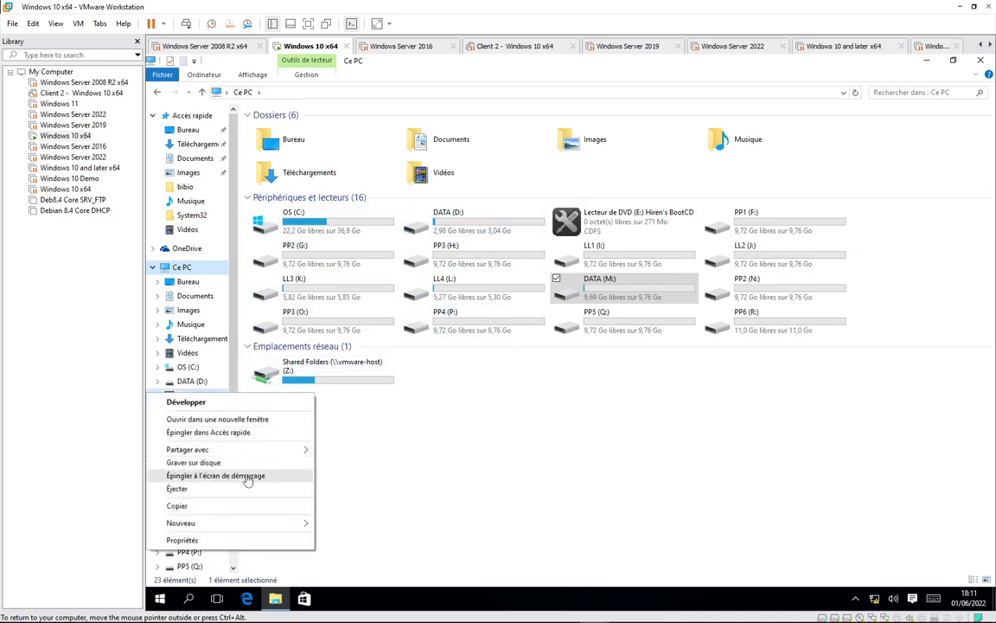
{"action": "left_click", "coordinate": [419, 459]}
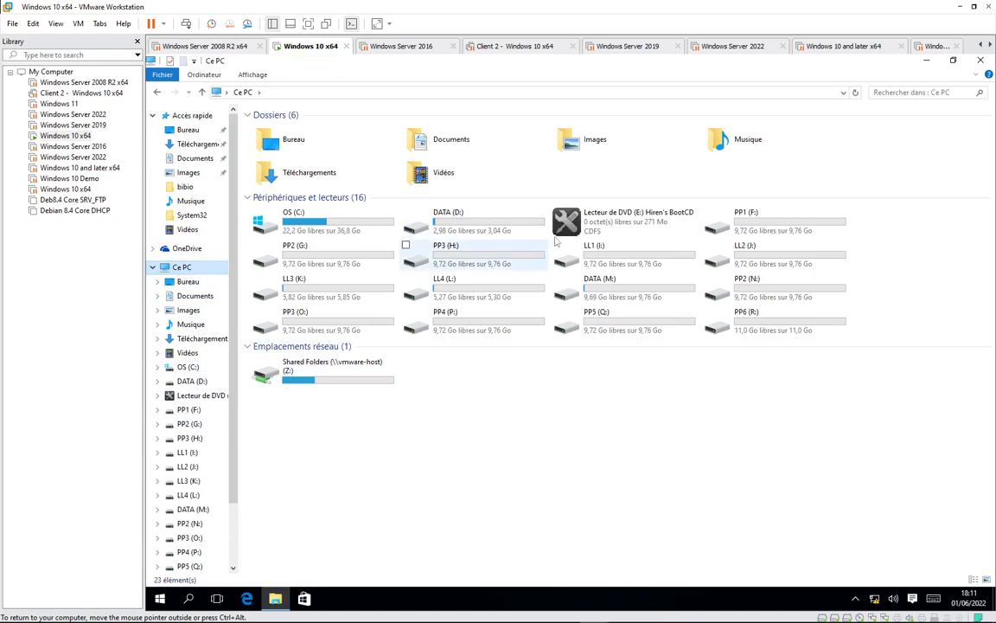
{"action": "right_click", "coordinate": [631, 219]}
{"action": "left_click", "coordinate": [622, 440]}
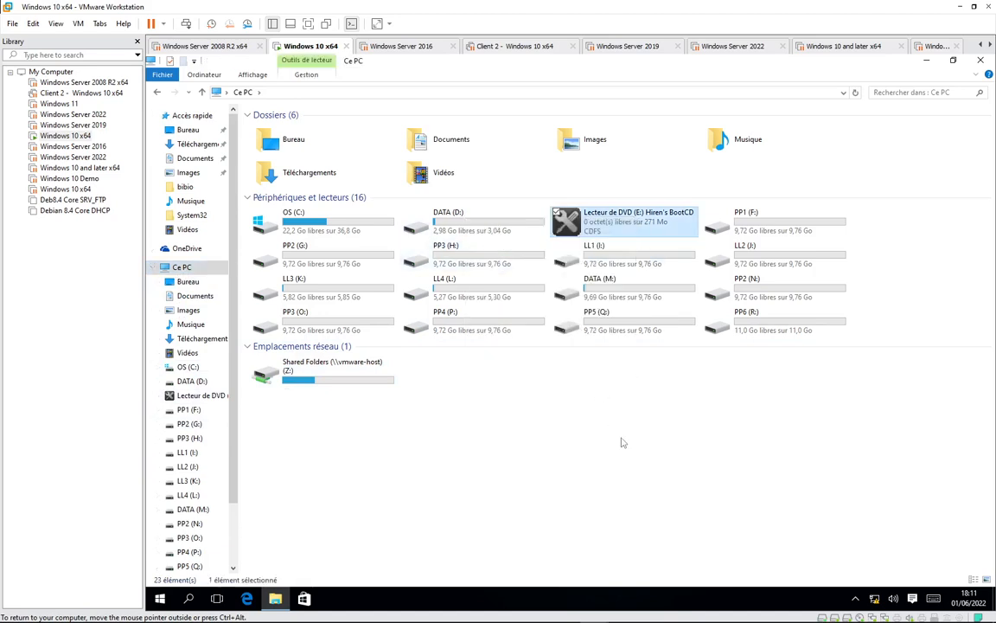
{"action": "double_click", "coordinate": [635, 226]}
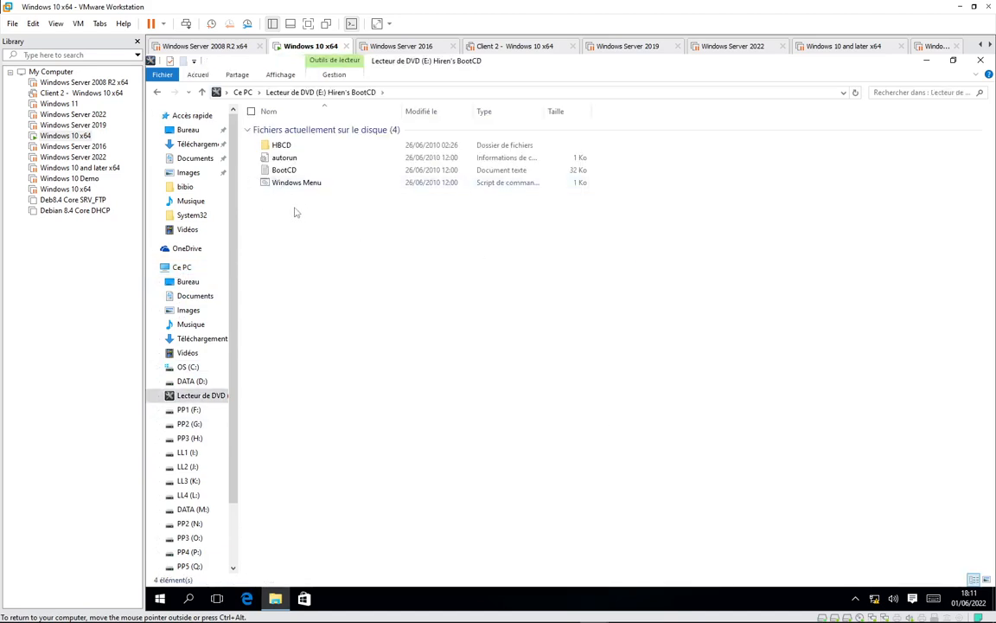
{"action": "double_click", "coordinate": [294, 184]}
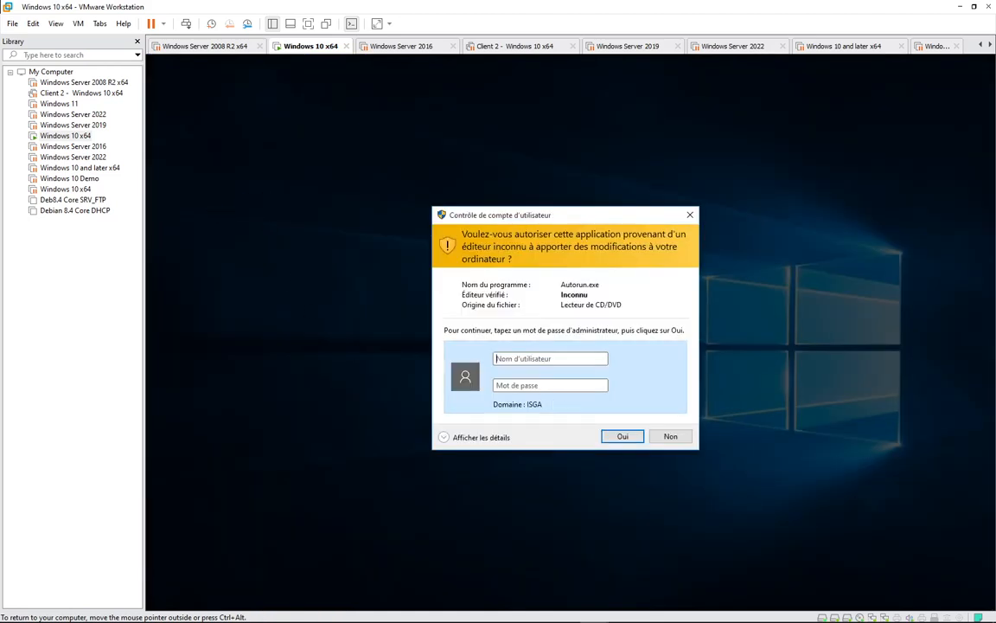
Authorise the launcher in UAC with the administrator user name and password
{"action": "type", "text": "\\admin"}
{"action": "key", "text": "Return"}
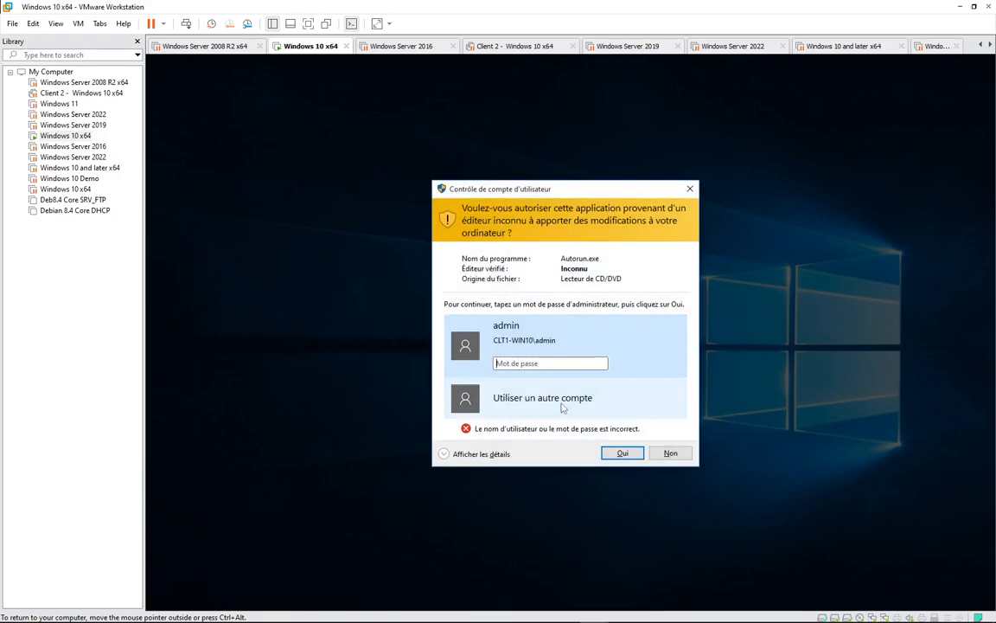
{"action": "type", "text": "Pa$$w0rd"}
{"action": "key", "text": "Return"}
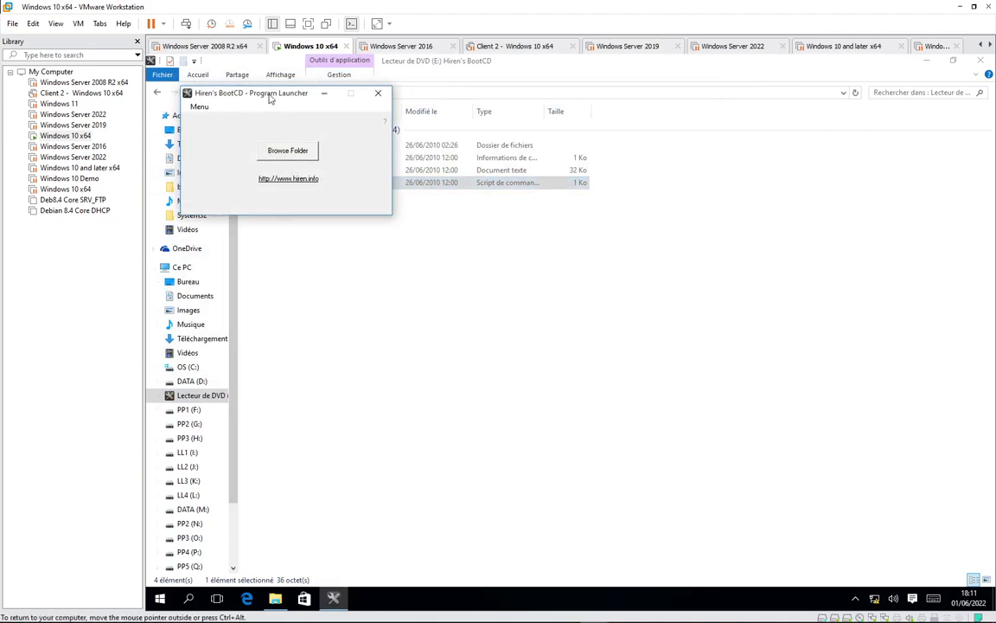
Launch Ghost32 from the launcher's Backup tools and confirm with Oui
{"action": "left_click_drag", "start_coordinate": [273, 92], "coordinate": [611, 199]}
{"action": "left_click", "coordinate": [537, 213]}
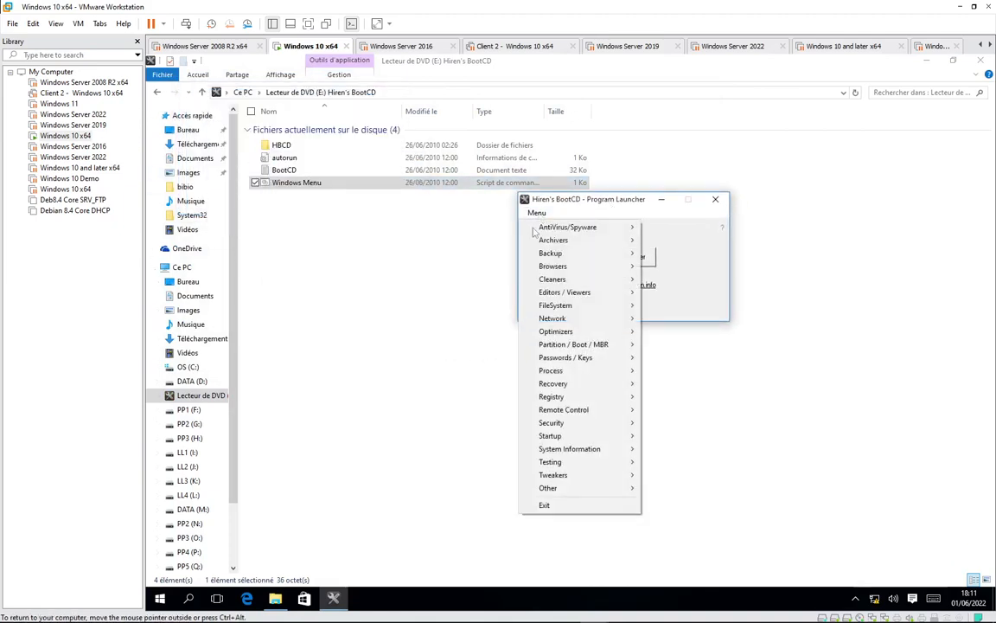
{"action": "mouse_move", "coordinate": [572, 258]}
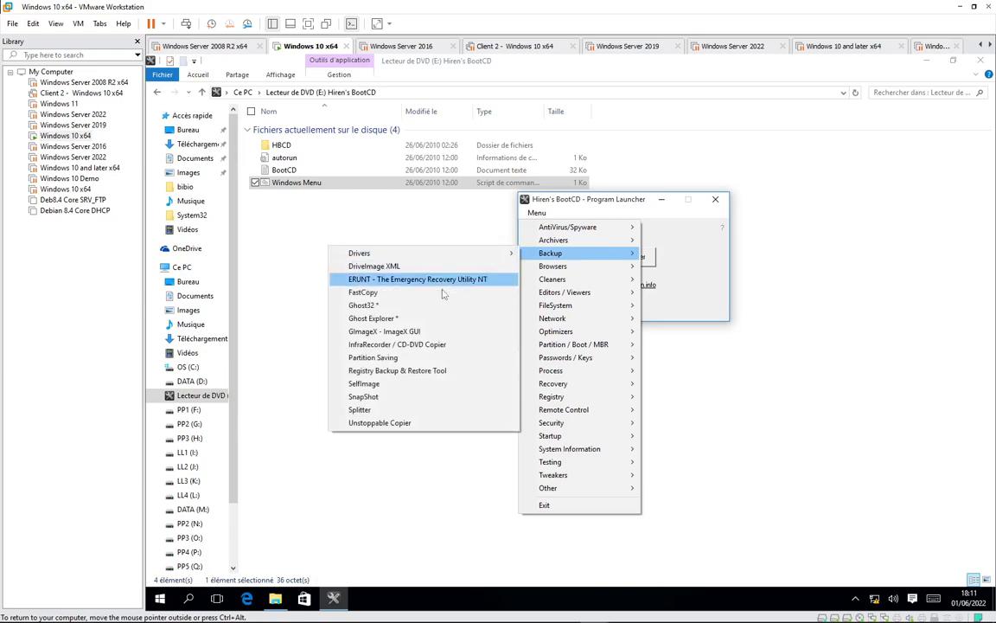
{"action": "left_click", "coordinate": [376, 308]}
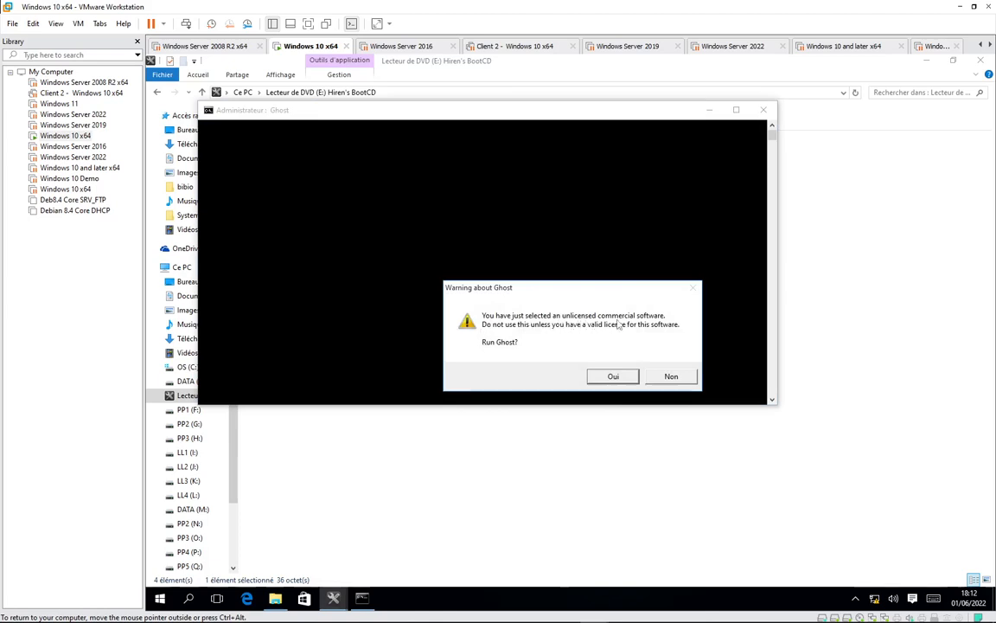
{"action": "left_click", "coordinate": [628, 378]}
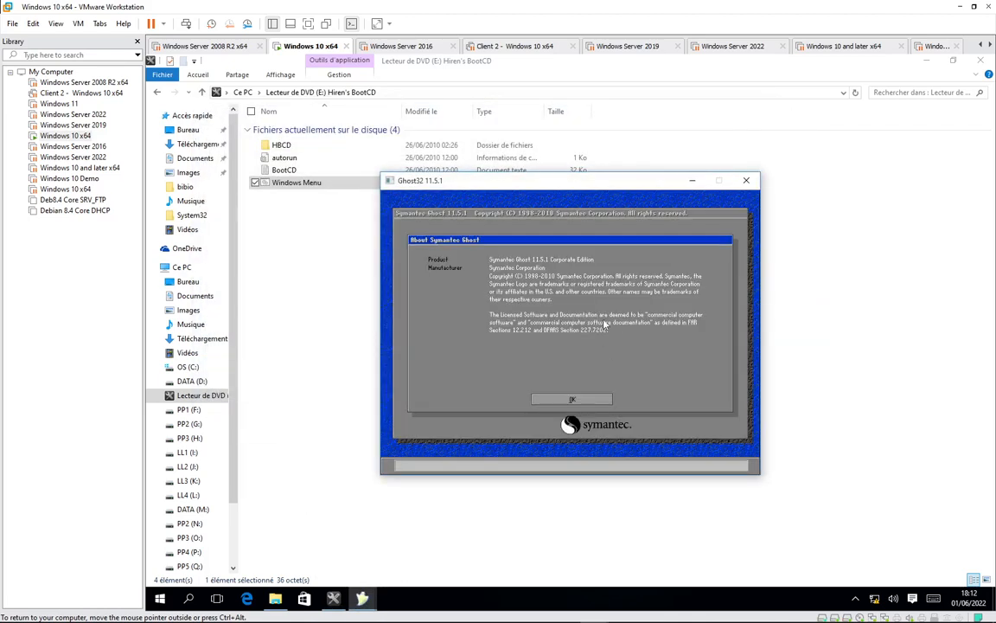
Start a Ghost partition-to-image job with drive 1, partition 3 (DATA) as the source
{"action": "left_click", "coordinate": [570, 399]}
{"action": "key", "text": "Right"}
{"action": "key", "text": "Down"}
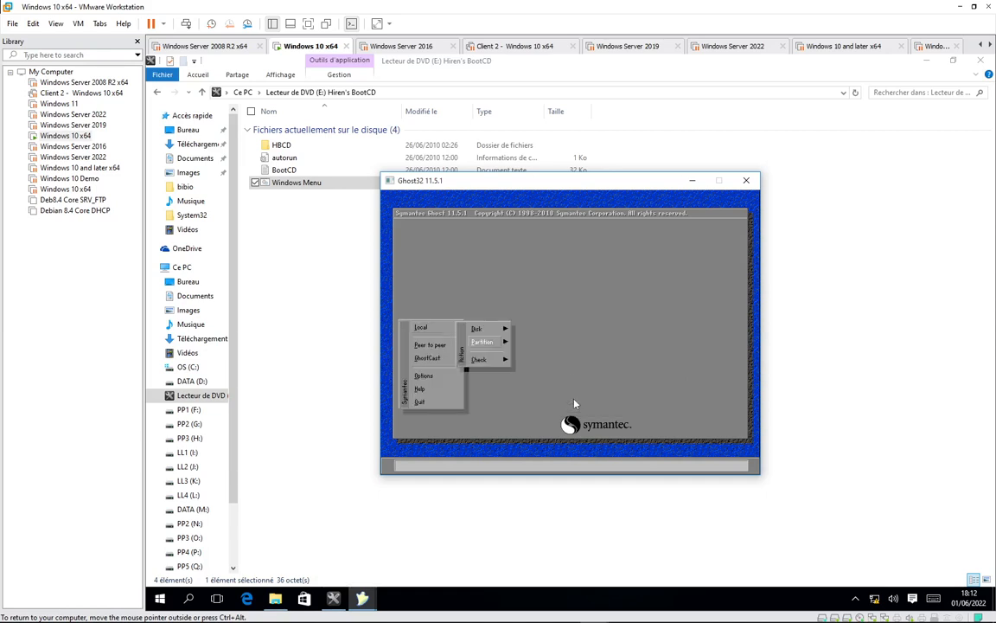
{"action": "key", "text": "Up"}
{"action": "key", "text": "Down"}
{"action": "key", "text": "Right"}
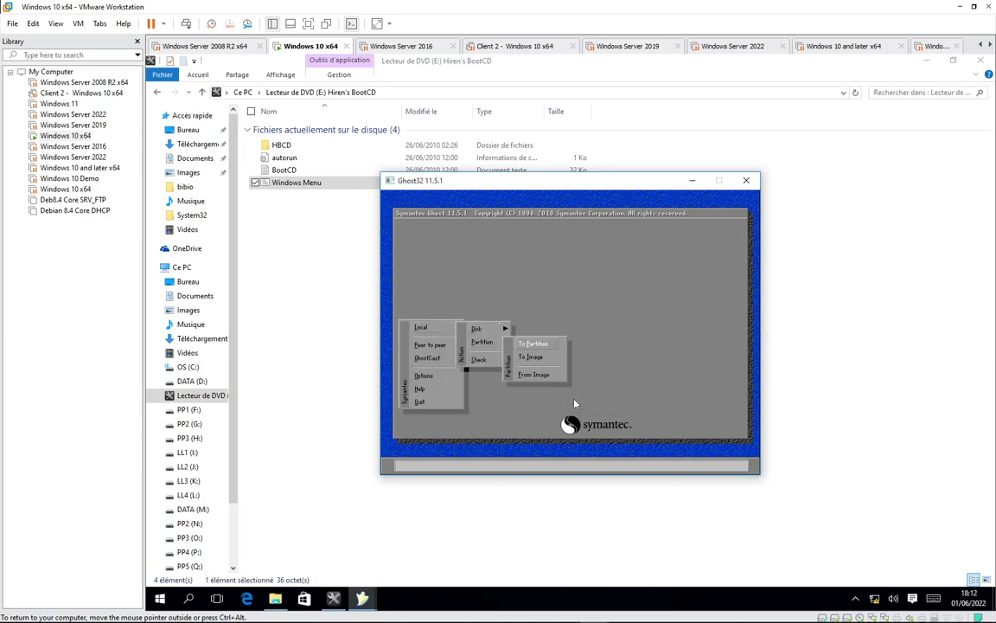
{"action": "key", "text": "Return"}
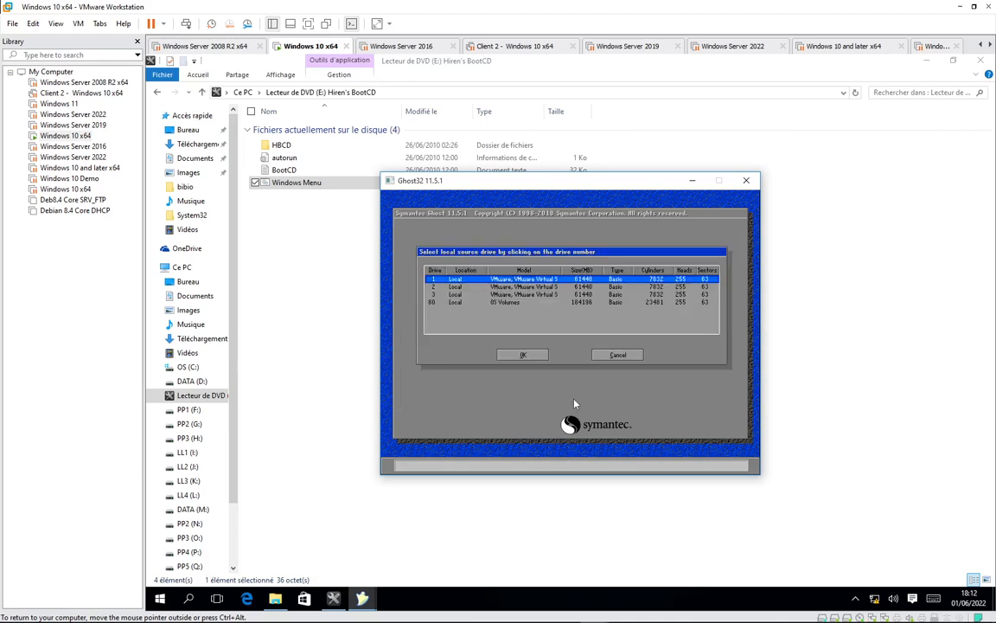
{"action": "key", "text": "Return"}
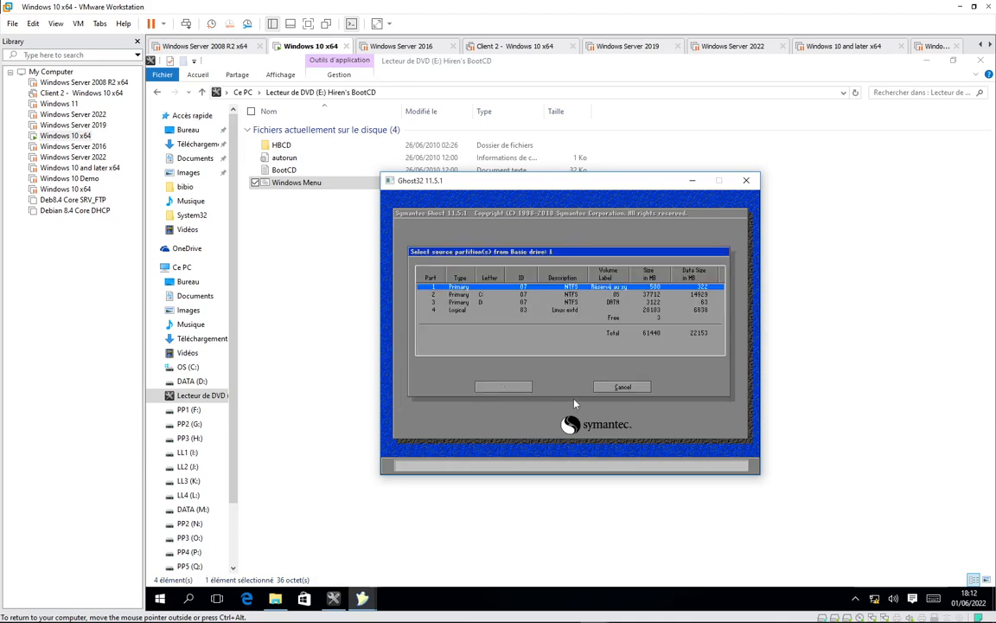
{"action": "key", "text": "Down"}
{"action": "key", "text": "Down"}
{"action": "key", "text": "Return"}
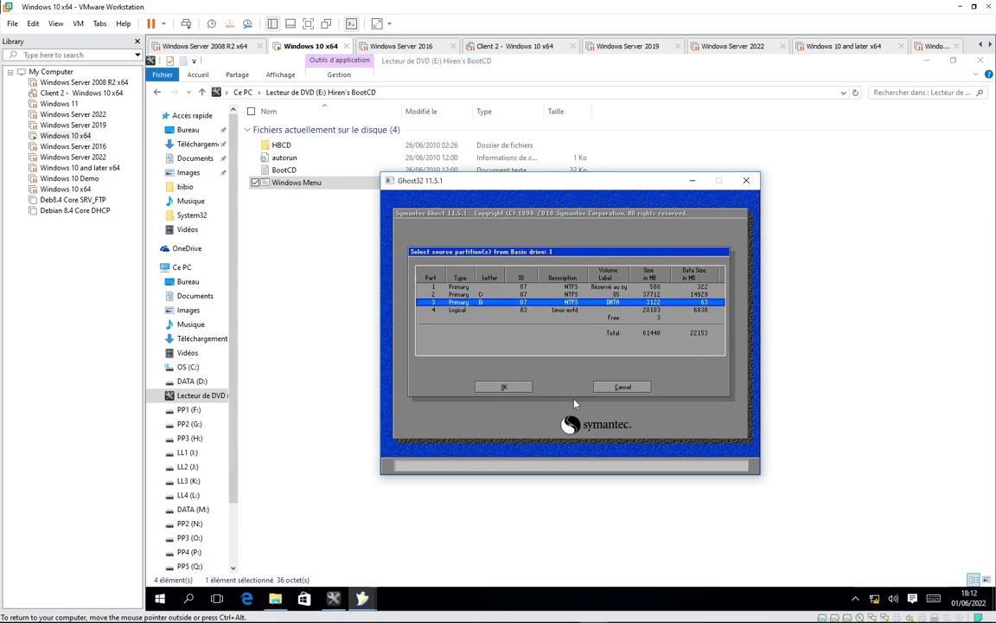
{"action": "key", "text": "Return"}
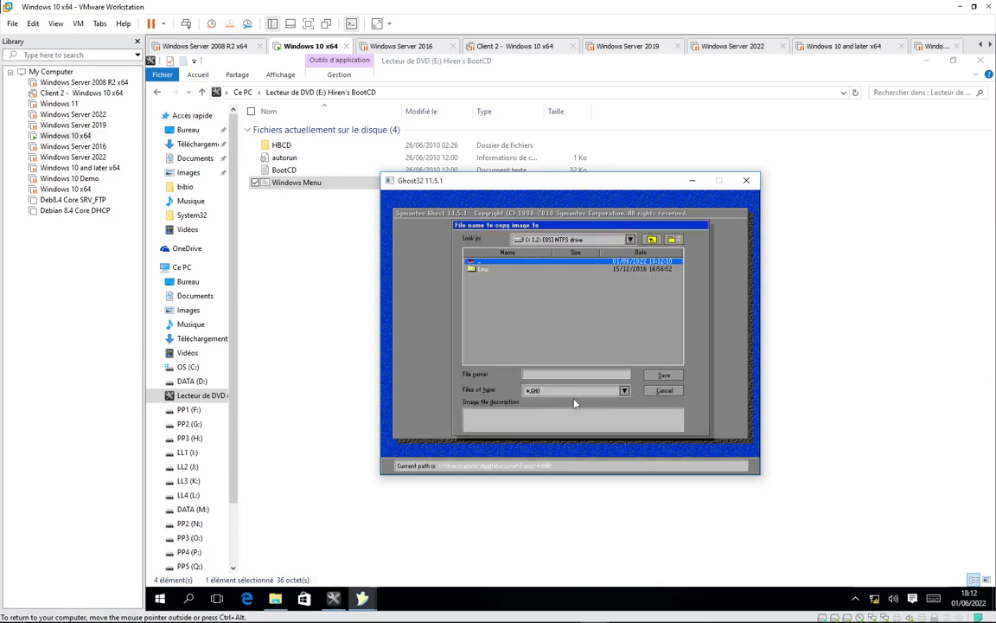
Save the image on drive R: PP6 under the file name 'data'
{"action": "key", "text": "shift+Tab"}
{"action": "key", "text": "Down"}
{"action": "key", "text": "Down"}
{"action": "key", "text": "Down"}
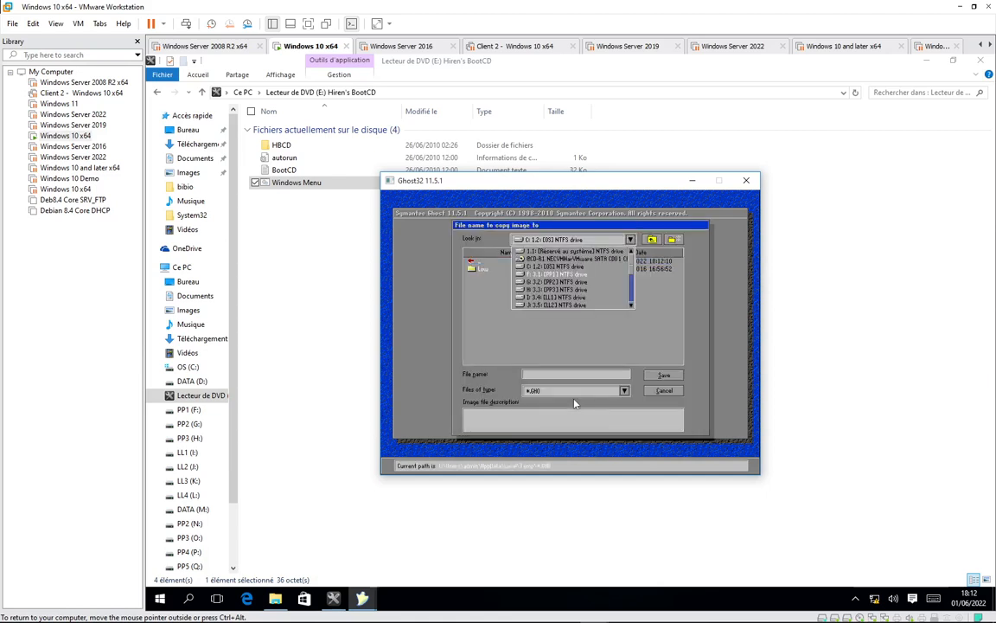
{"action": "key", "text": "Down"}
{"action": "key", "text": "Down"}
{"action": "key", "text": "Down"}
{"action": "key", "text": "Down"}
{"action": "key", "text": "Down"}
{"action": "key", "text": "Down"}
{"action": "key", "text": "Down"}
{"action": "key", "text": "Down"}
{"action": "key", "text": "Down"}
{"action": "key", "text": "Down"}
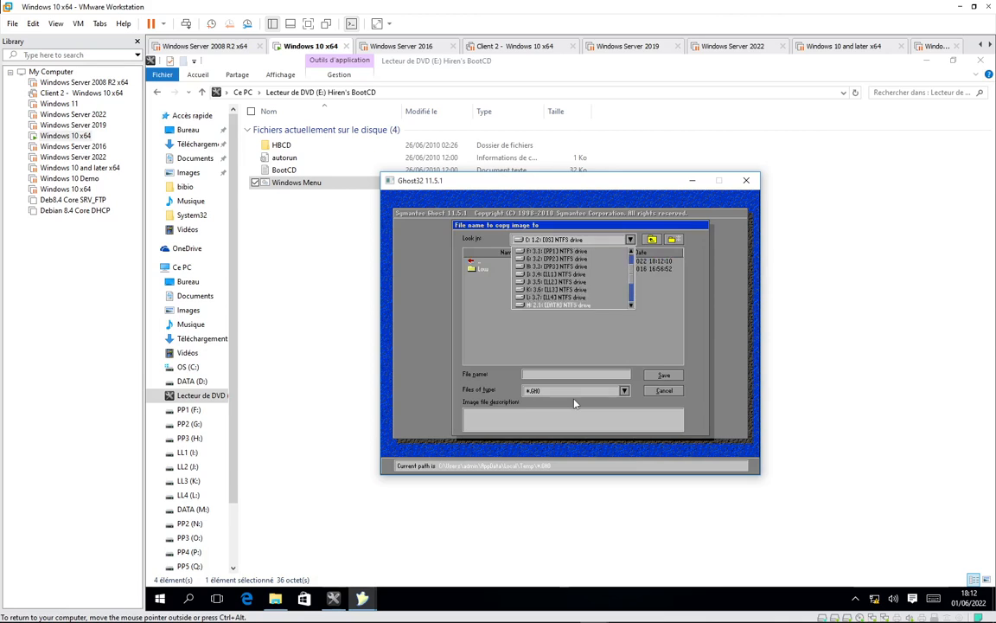
{"action": "key", "text": "Down"}
{"action": "key", "text": "Down"}
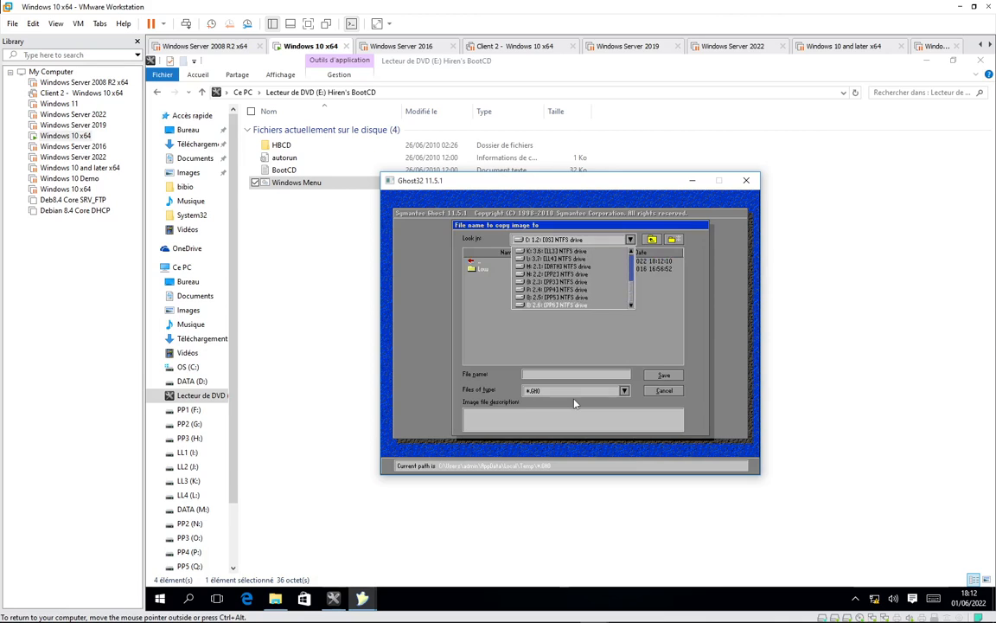
{"action": "key", "text": "Return"}
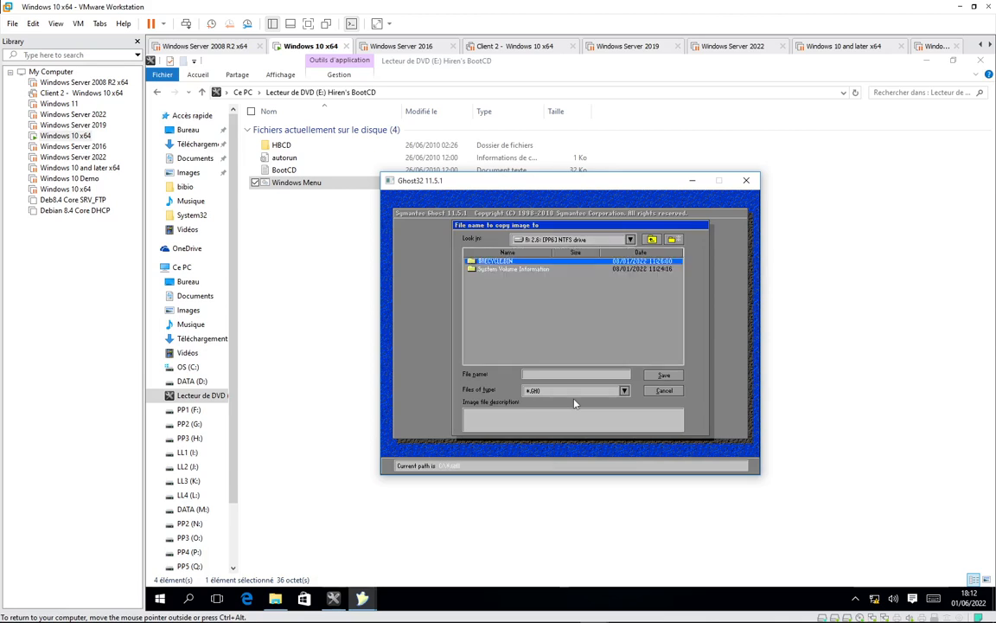
{"action": "key", "text": "Tab"}
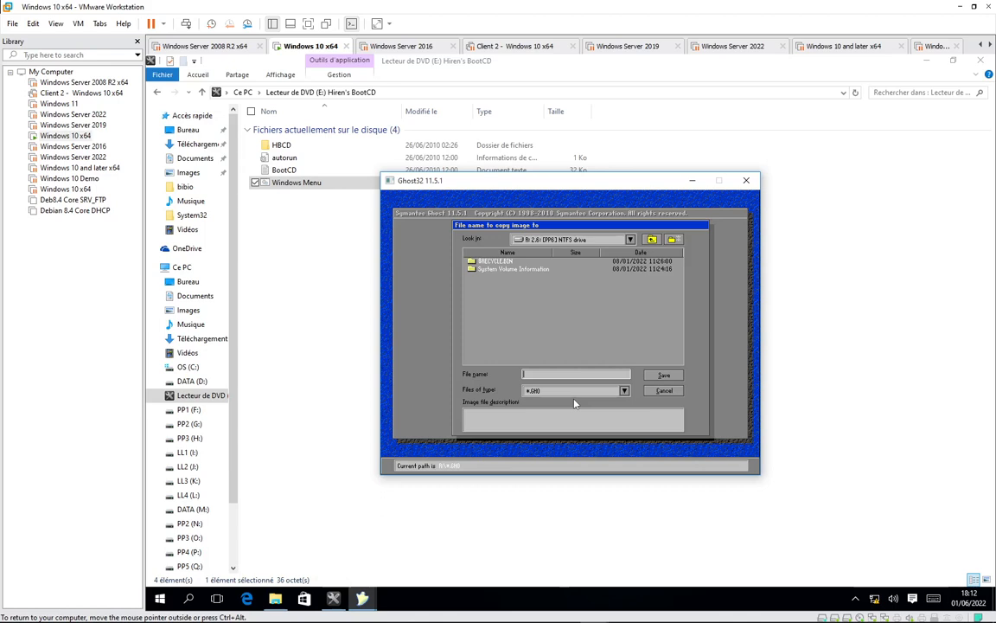
{"action": "type", "text": "data"}
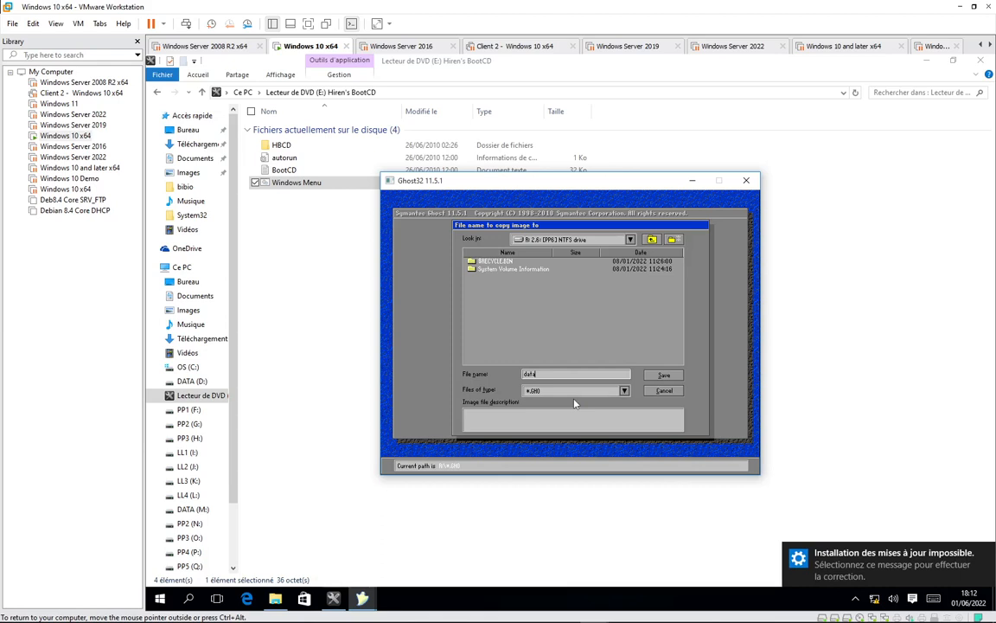
{"action": "key", "text": "Return"}
{"action": "key", "text": "Tab"}
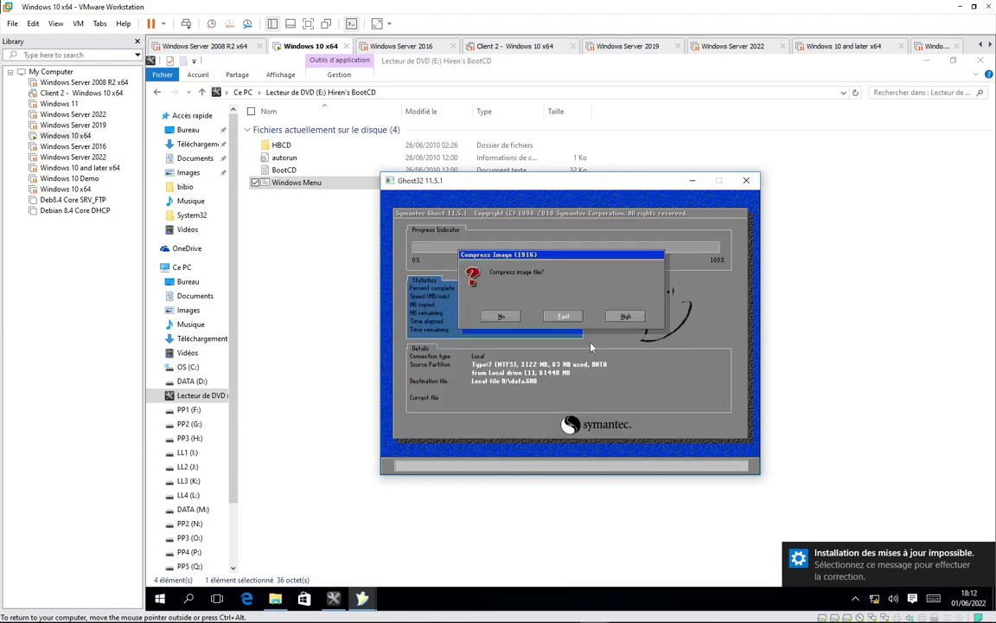
Choose high compression, start creating data.GHO, and acknowledge the completion message
{"action": "key", "text": "Tab"}
{"action": "key", "text": "Tab"}
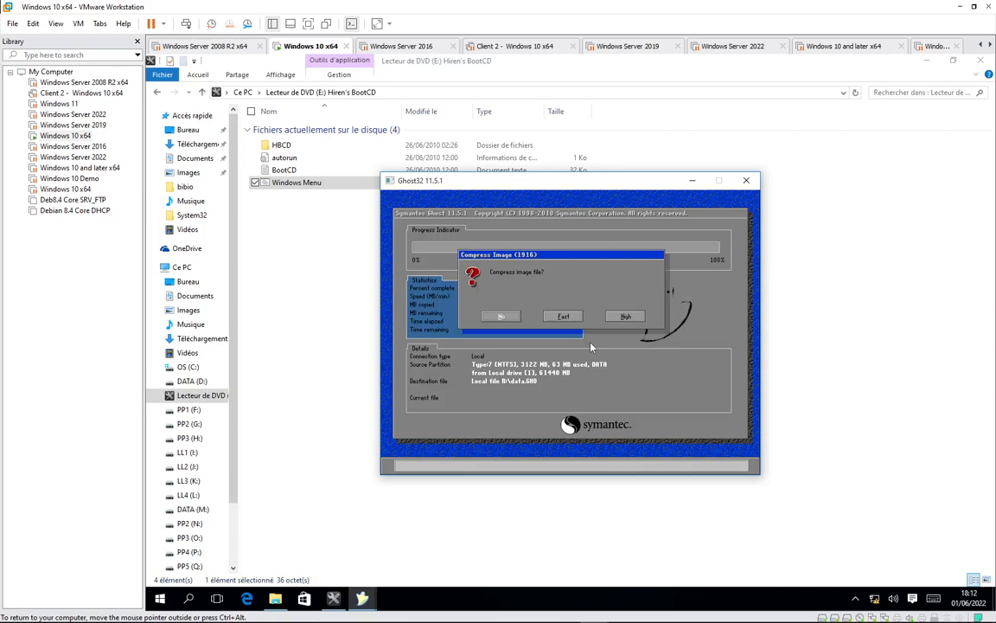
{"action": "key", "text": "Tab"}
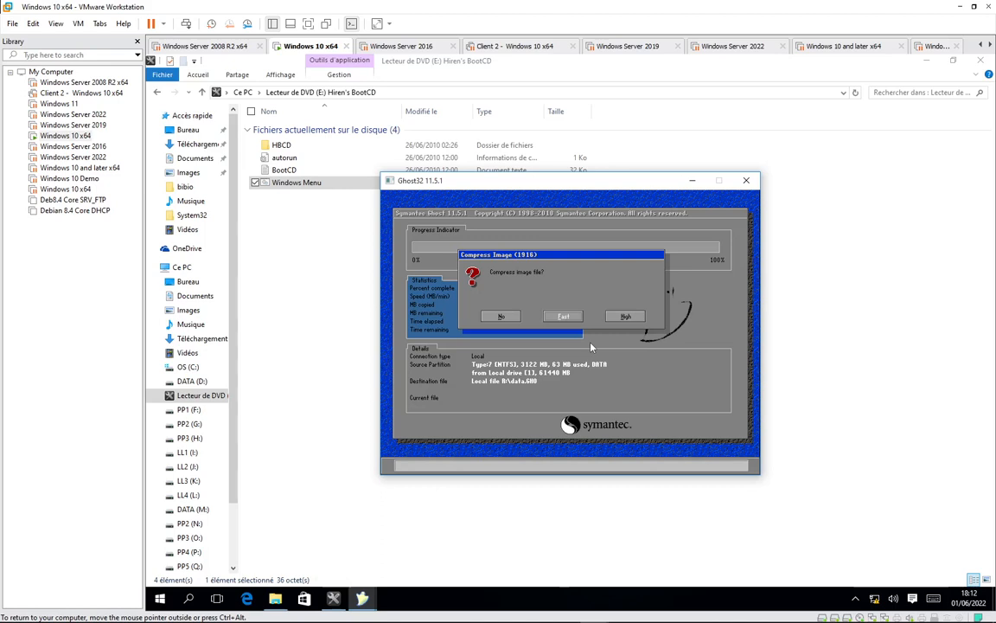
{"action": "key", "text": "Tab"}
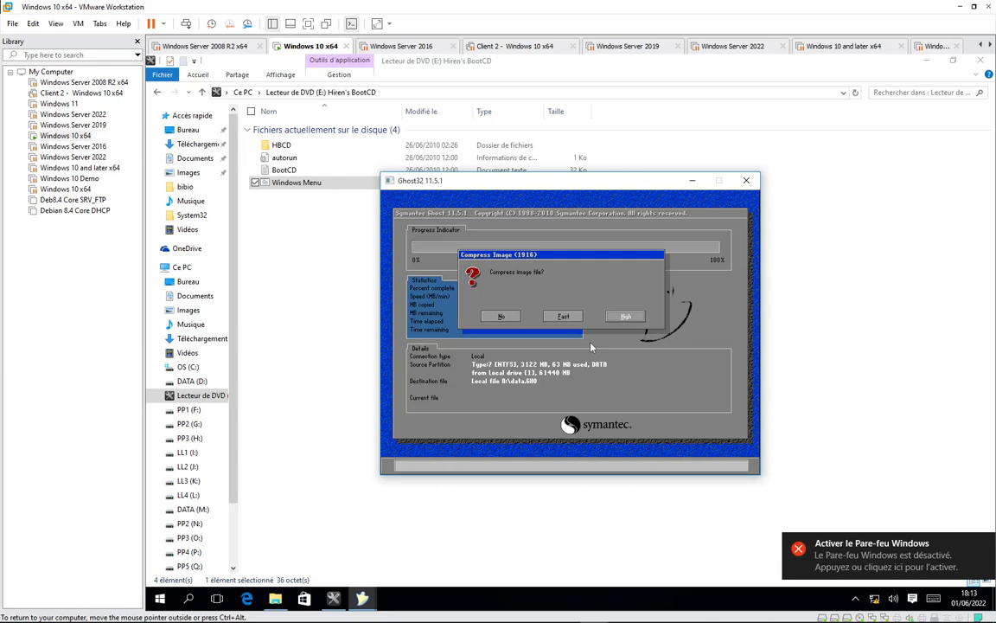
{"action": "key", "text": "Return"}
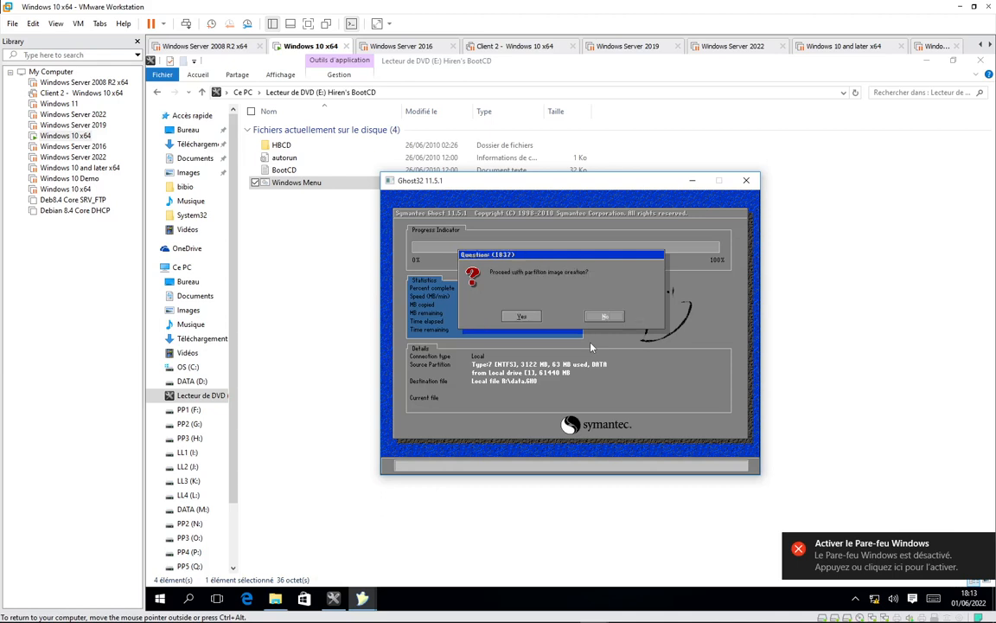
{"action": "key", "text": "Left"}
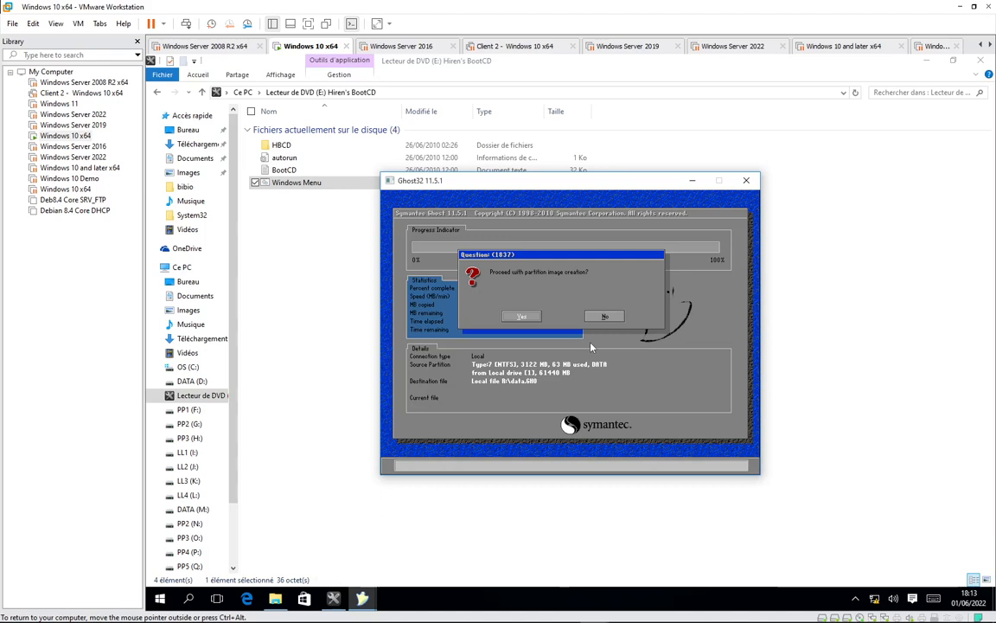
{"action": "key", "text": "Return"}
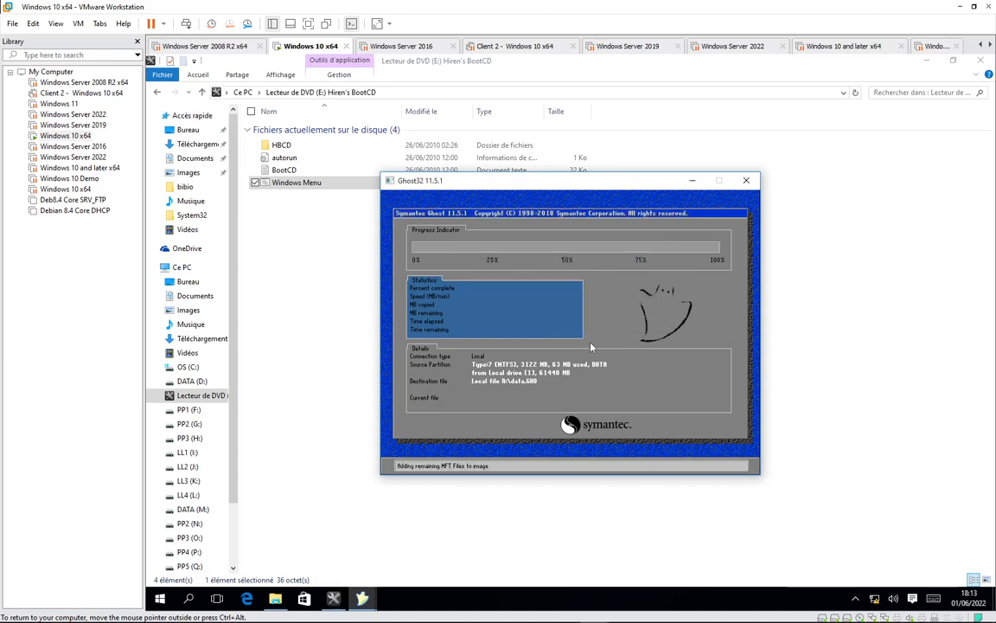
{"action": "key", "text": "Return"}
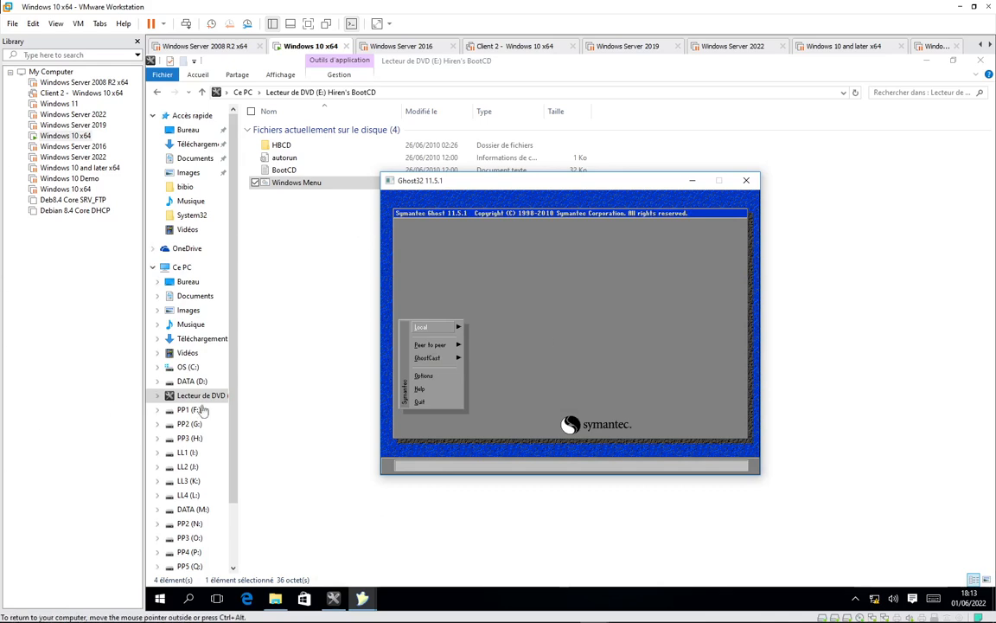
Open PP6 (R:) in Explorer to confirm data.GHO at 521 Ko, then relaunch Ghost32
{"action": "left_click_drag", "start_coordinate": [233, 472], "coordinate": [235, 561]}
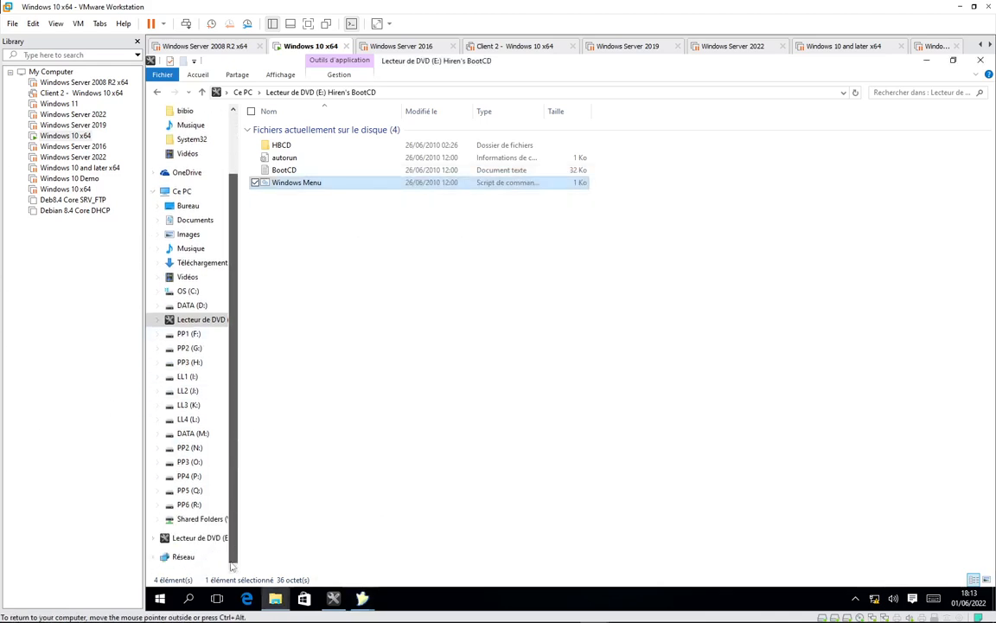
{"action": "left_click", "coordinate": [190, 505]}
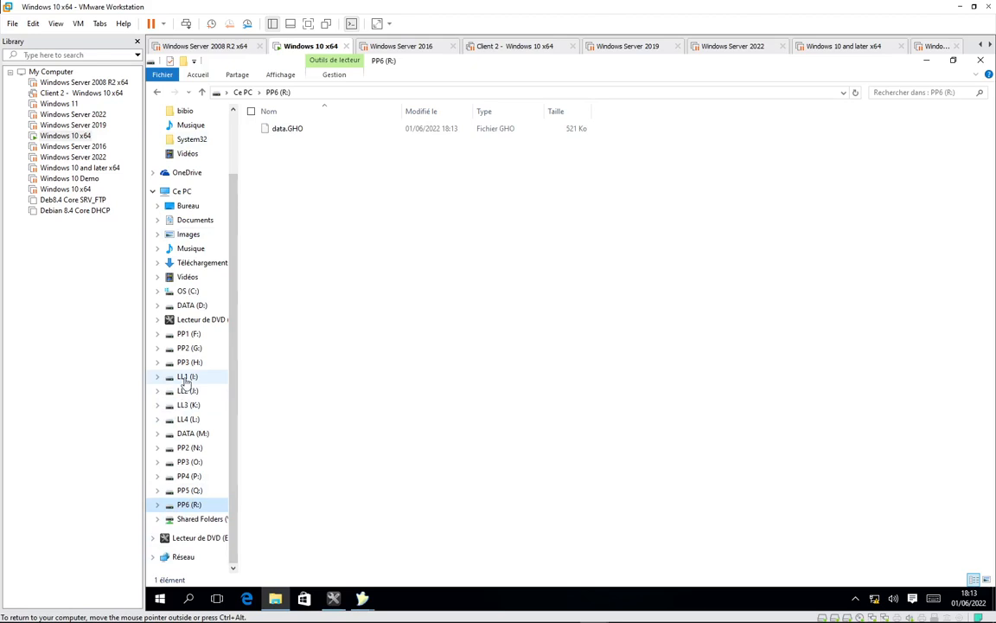
{"action": "left_click", "coordinate": [334, 598]}
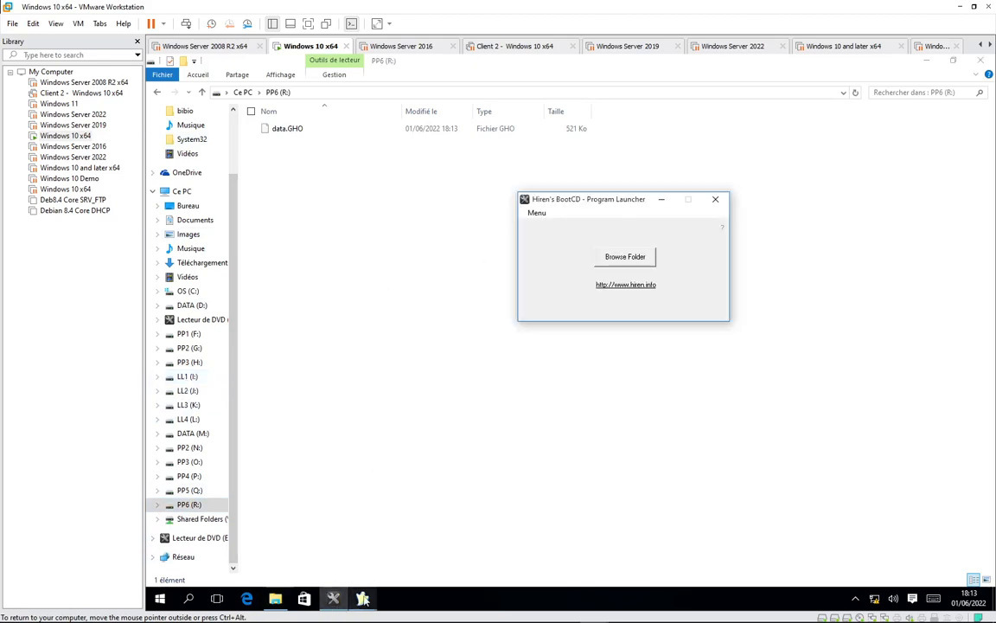
{"action": "mouse_move", "coordinate": [363, 598]}
{"action": "left_click", "coordinate": [388, 478]}
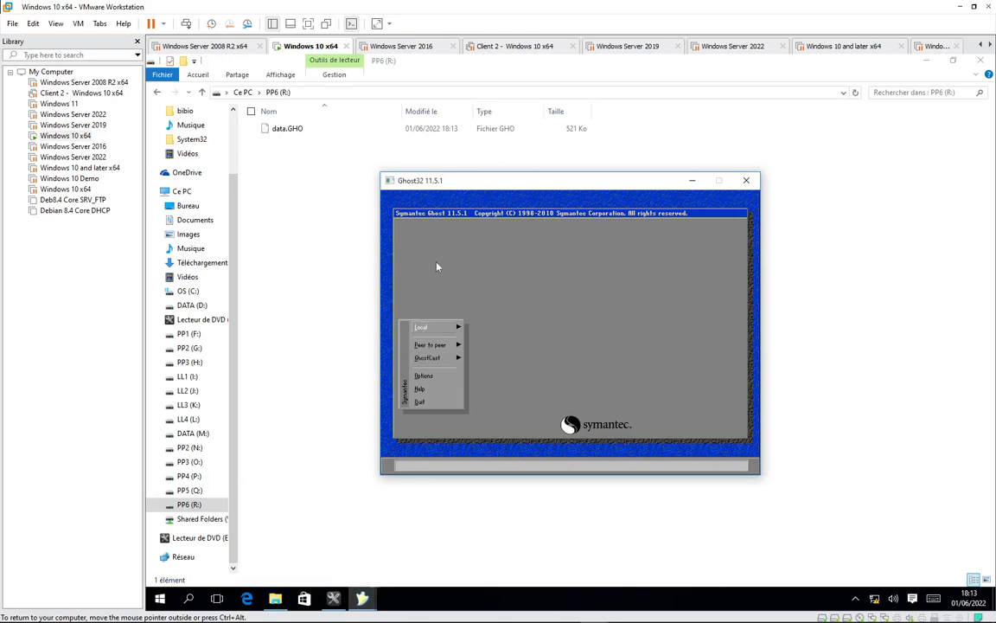
Start a Ghost Local > Partition > From Image restore
{"action": "key", "text": "Right"}
{"action": "key", "text": "Down"}
{"action": "key", "text": "Down"}
{"action": "key", "text": "Up"}
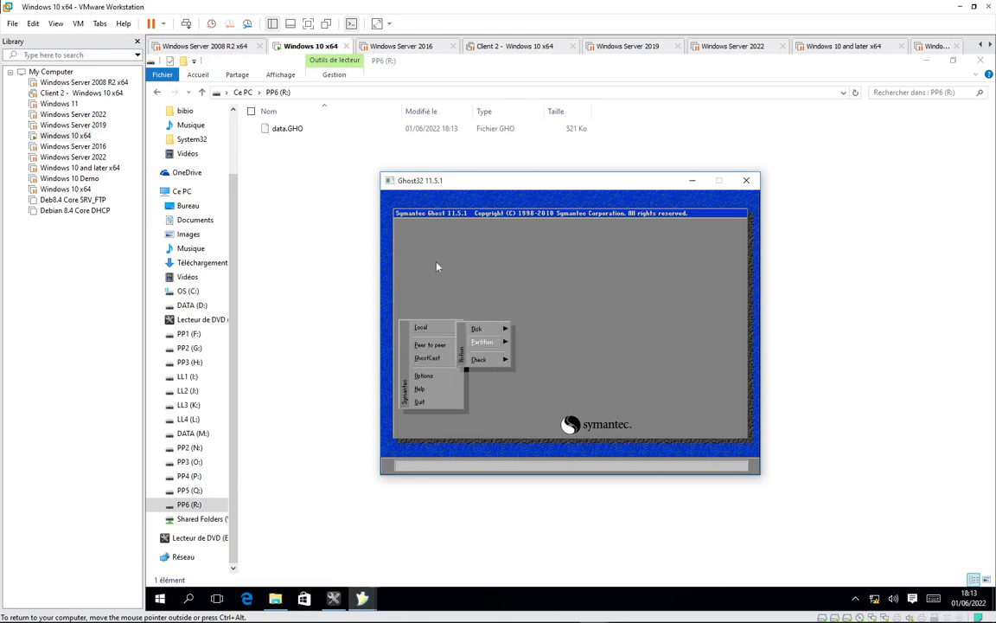
{"action": "key", "text": "Right"}
{"action": "key", "text": "Down"}
{"action": "key", "text": "Up"}
{"action": "key", "text": "Down"}
{"action": "key", "text": "Down"}
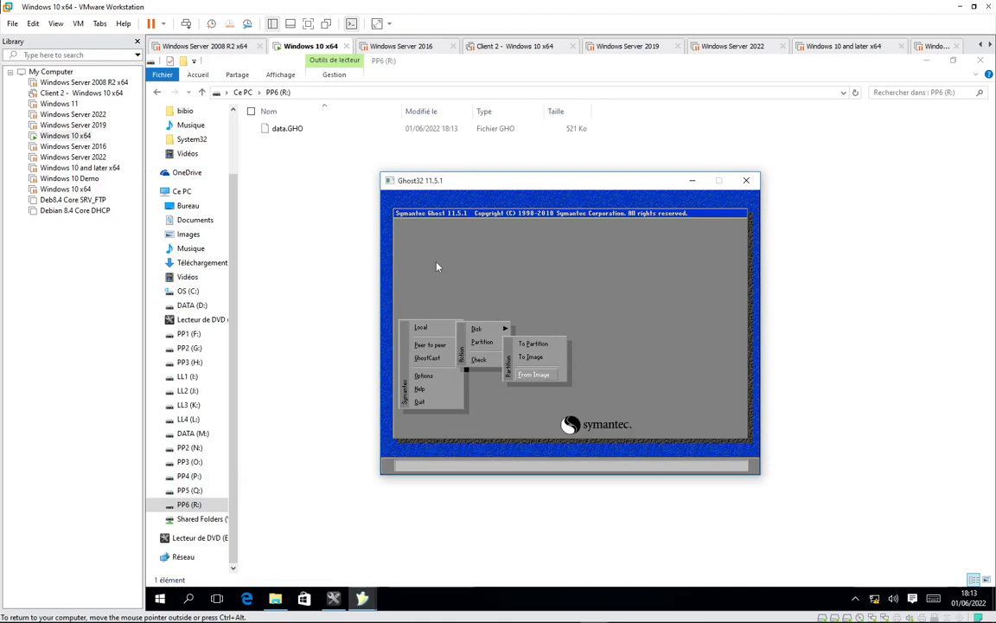
{"action": "key", "text": "Return"}
Load data.GHO from drive R: PP6 and accept its DATA partition as the source
{"action": "key", "text": "shift+Tab"}
{"action": "key", "text": "Return"}
{"action": "key", "text": "Down"}
{"action": "key", "text": "Down"}
{"action": "key", "text": "Down"}
{"action": "key", "text": "Down"}
{"action": "key", "text": "Down"}
{"action": "key", "text": "Down"}
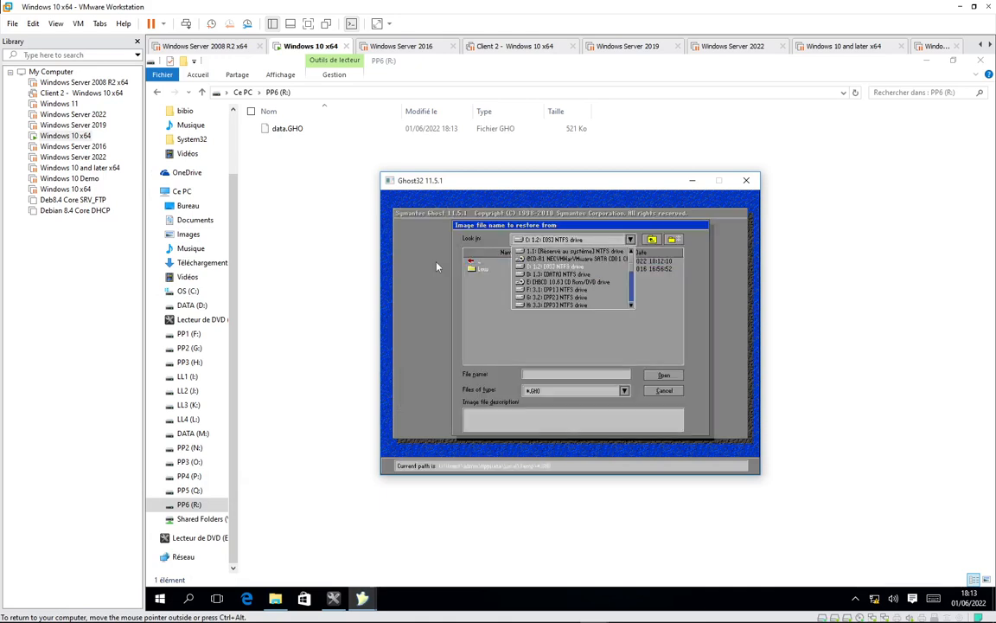
{"action": "key", "text": "Down"}
{"action": "key", "text": "Down"}
{"action": "key", "text": "Down"}
{"action": "key", "text": "Down"}
{"action": "key", "text": "Down"}
{"action": "key", "text": "Down"}
{"action": "key", "text": "Down"}
{"action": "key", "text": "Down"}
{"action": "key", "text": "Down"}
{"action": "key", "text": "Down"}
{"action": "key", "text": "Down"}
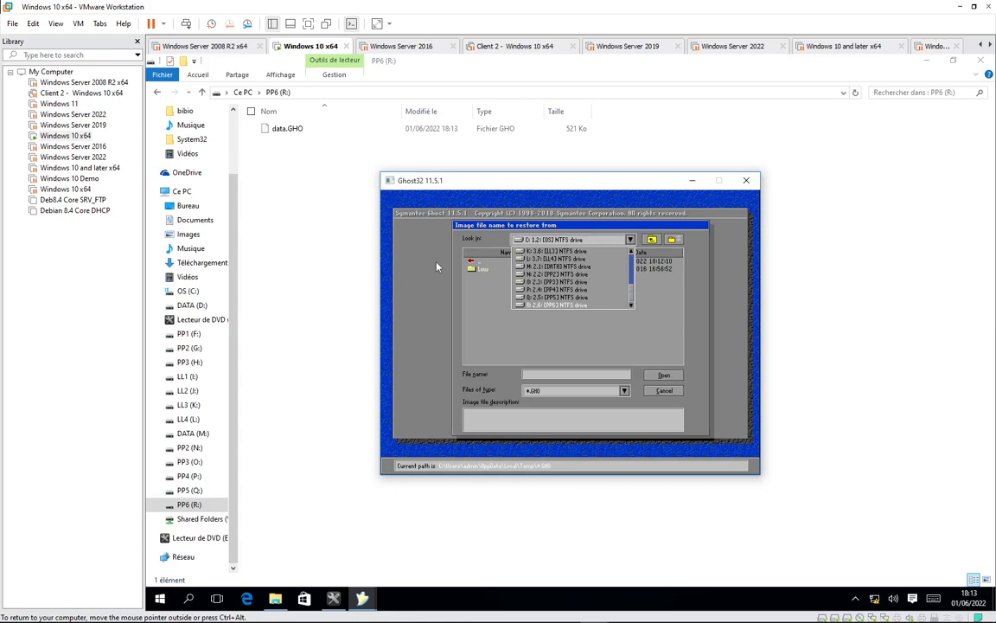
{"action": "key", "text": "Return"}
{"action": "key", "text": "Tab"}
{"action": "key", "text": "Down"}
{"action": "key", "text": "Down"}
{"action": "key", "text": "Return"}
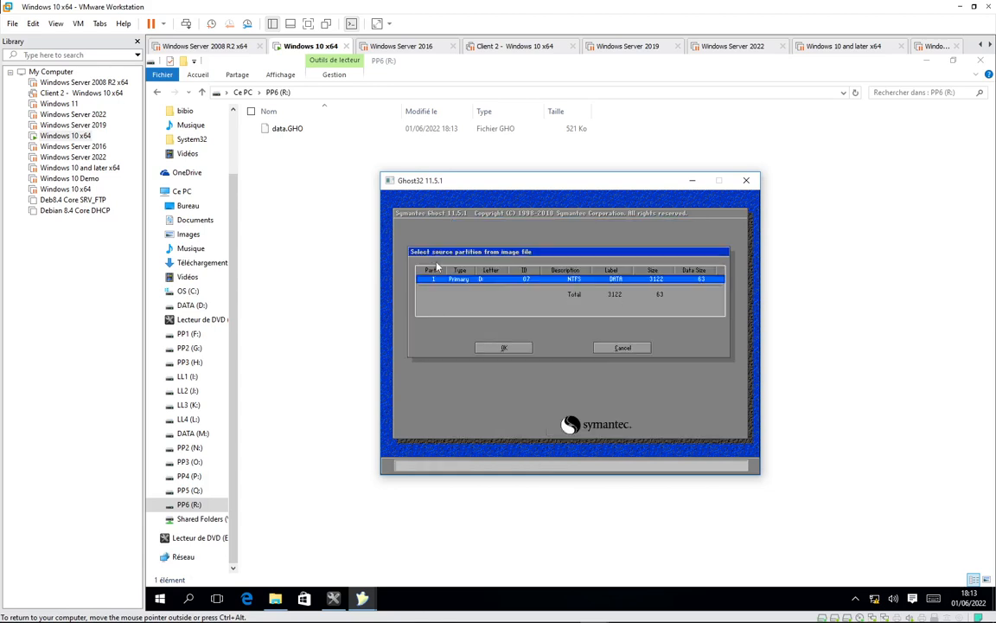
{"action": "key", "text": "Return"}
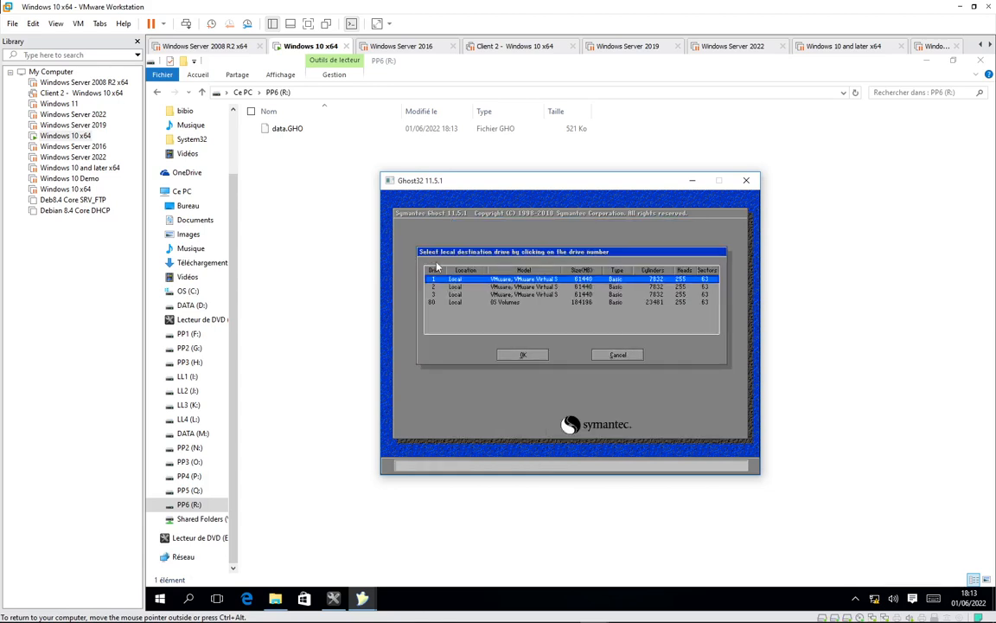
Pick drive 3, partition 4 (LL1) as the restore destination
{"action": "key", "text": "Down"}
{"action": "key", "text": "Down"}
{"action": "key", "text": "Return"}
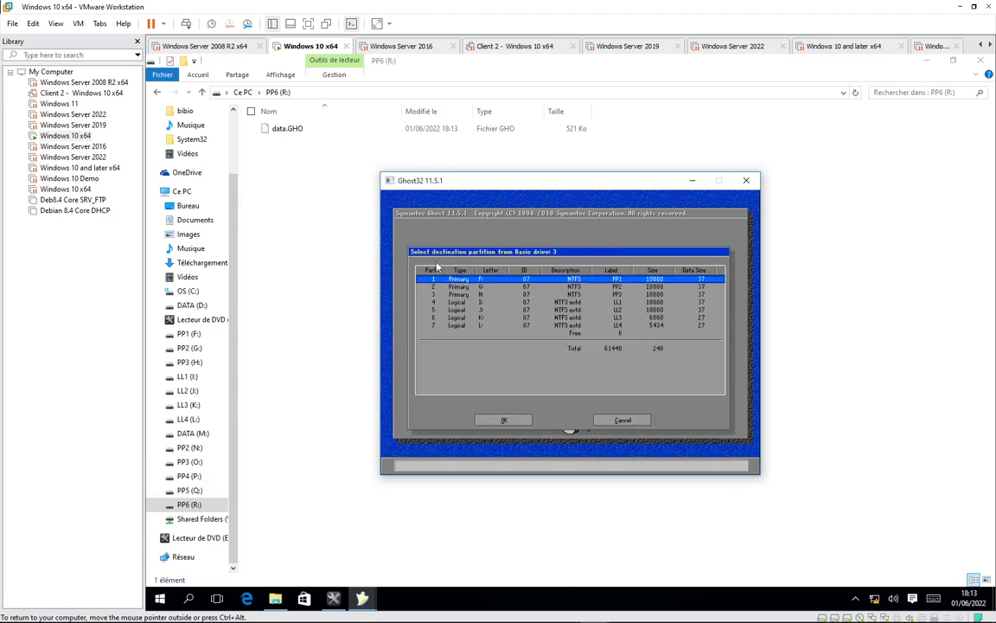
{"action": "key", "text": "Down"}
{"action": "key", "text": "Down"}
{"action": "key", "text": "Down"}
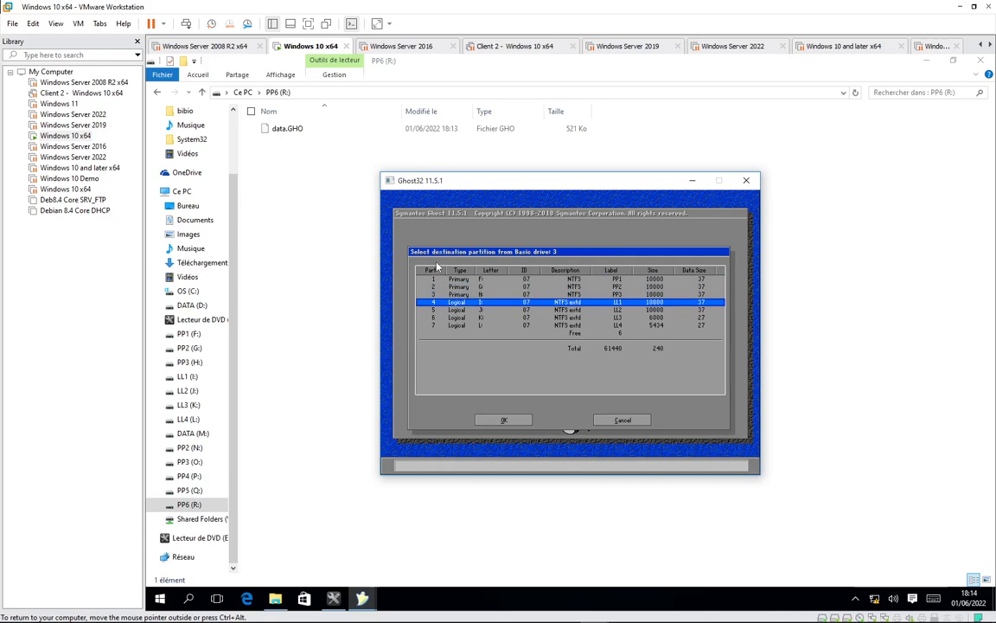
{"action": "key", "text": "Return"}
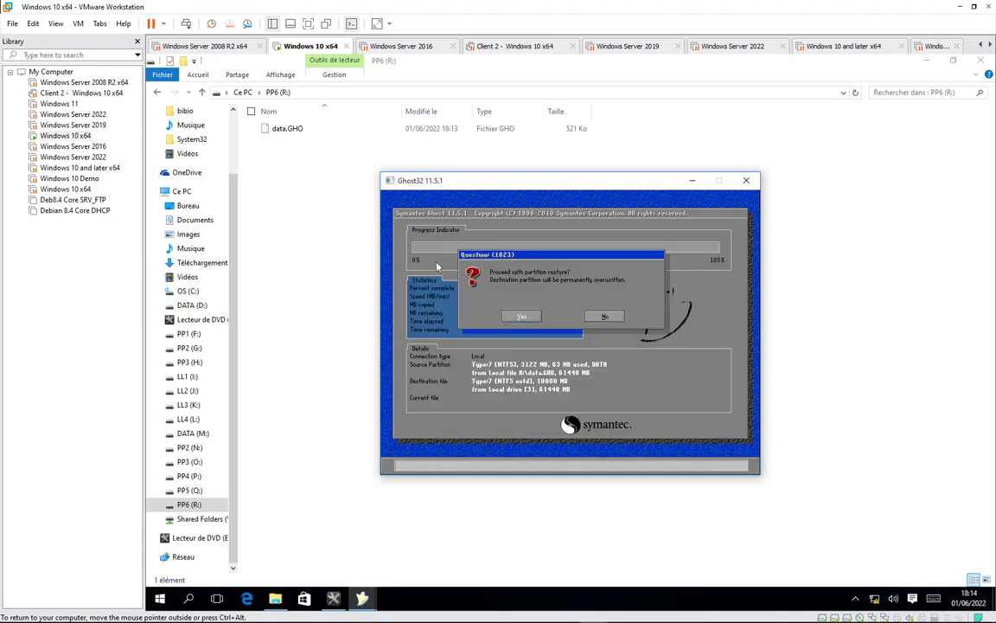
Confirm overwriting LL1 with data.GHO, then check Ce PC, which now lists DATA (I:)
{"action": "key", "text": "Return"}
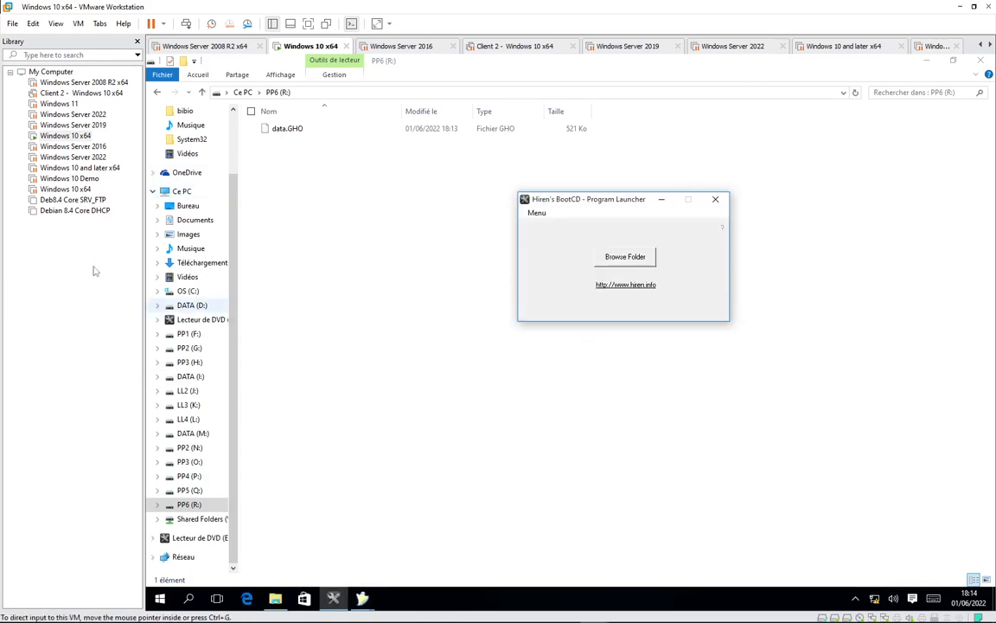
{"action": "left_click", "coordinate": [184, 196]}
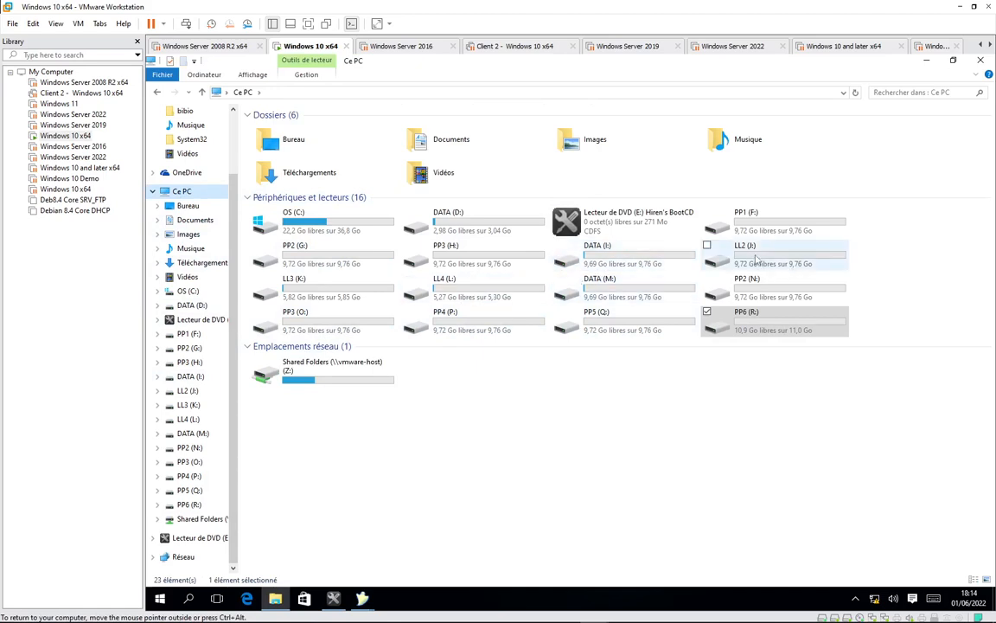
Open DATA (I:) and its Confidentiel !!! folder, then bring Ghost back up
{"action": "double_click", "coordinate": [595, 261]}
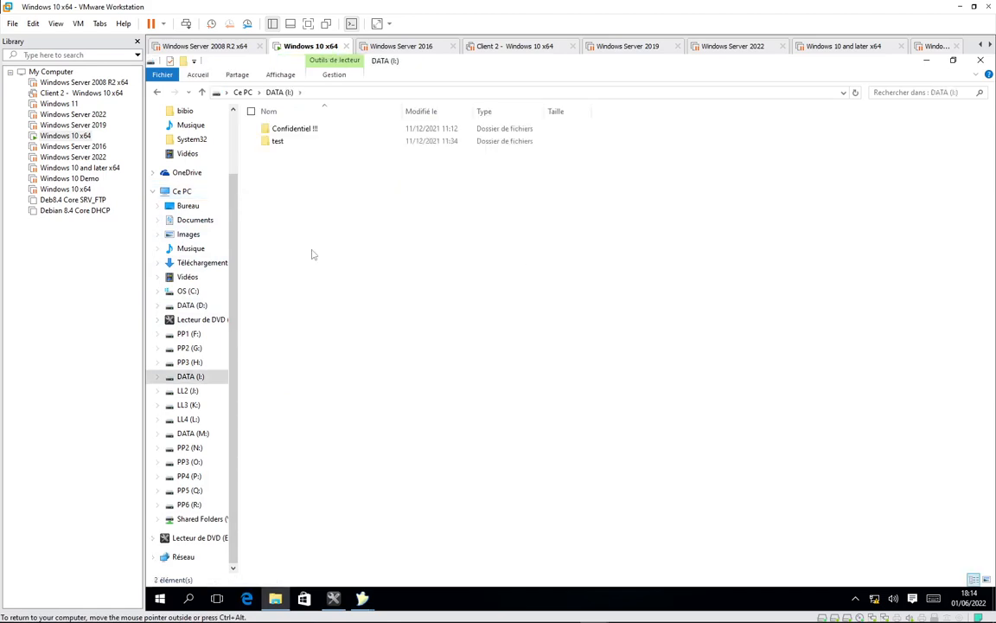
{"action": "double_click", "coordinate": [275, 127]}
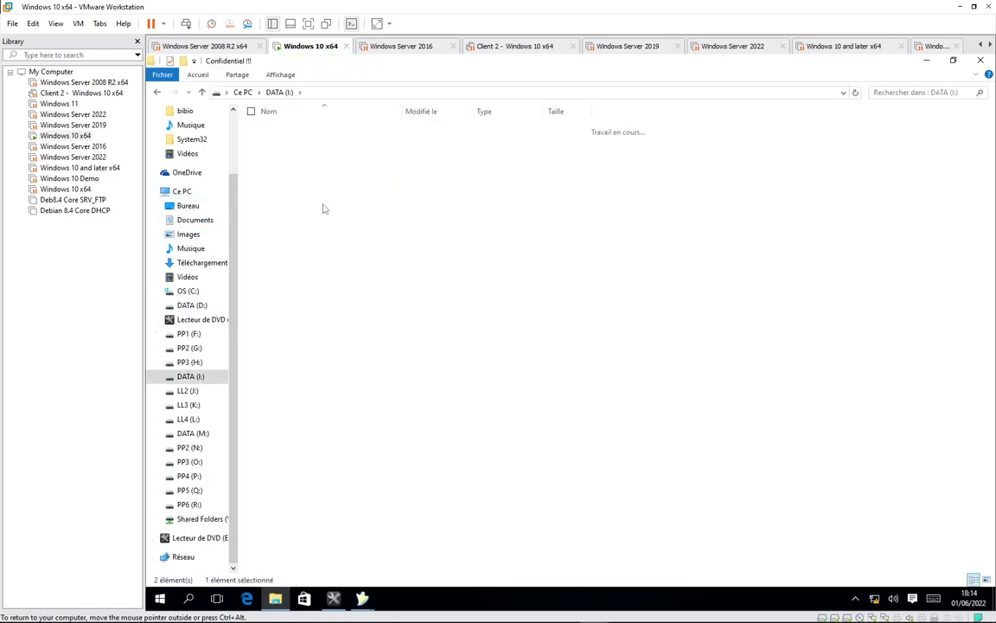
{"action": "left_click", "coordinate": [280, 92]}
{"action": "mouse_move", "coordinate": [361, 603]}
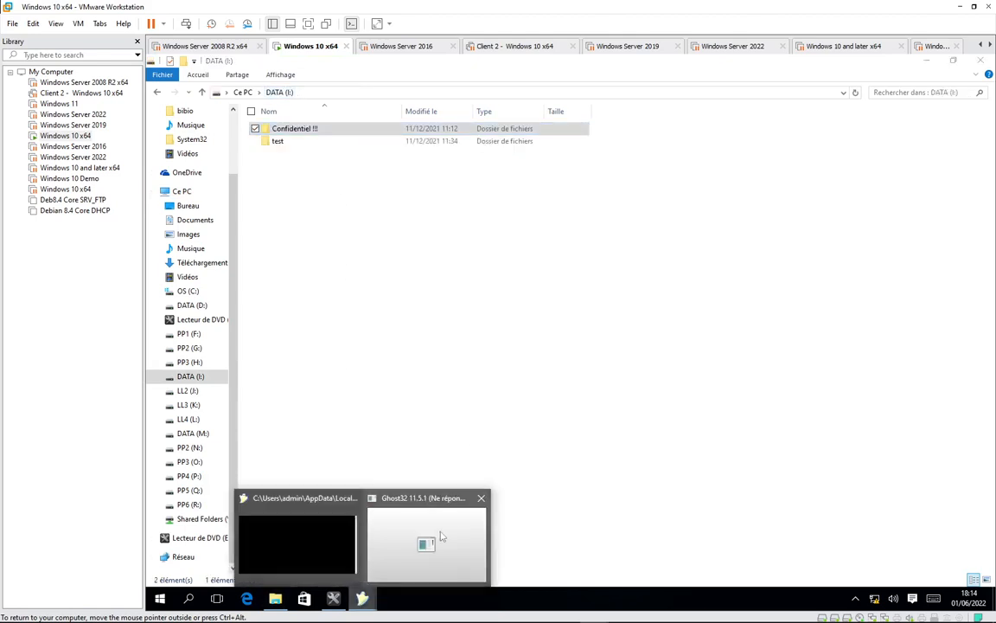
{"action": "left_click", "coordinate": [422, 546]}
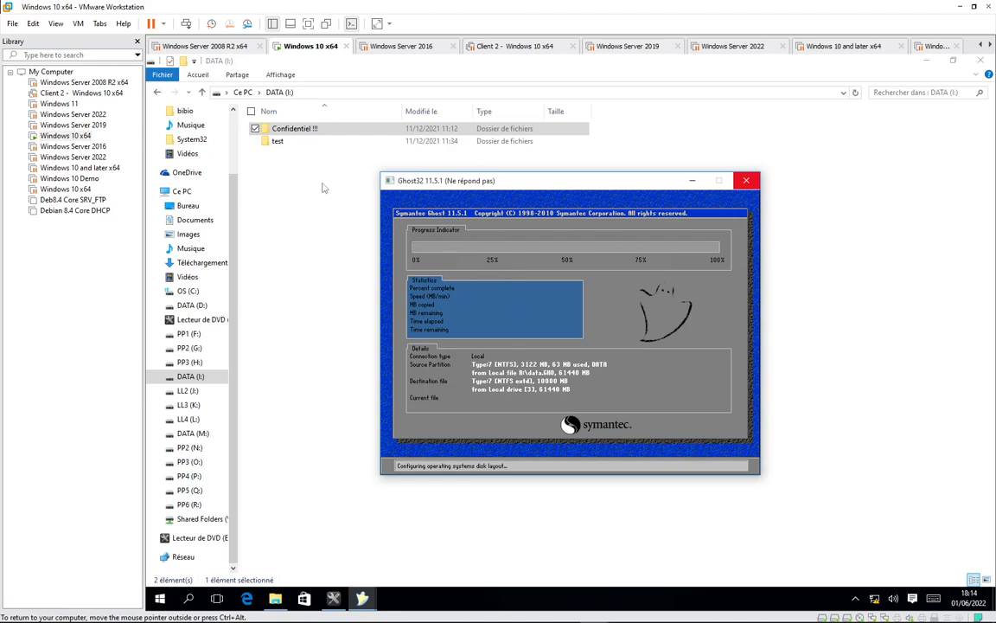
Open PP6 (R:) to confirm data.GHO is still there, then switch to Microsoft Whiteboard
{"action": "left_click", "coordinate": [246, 93]}
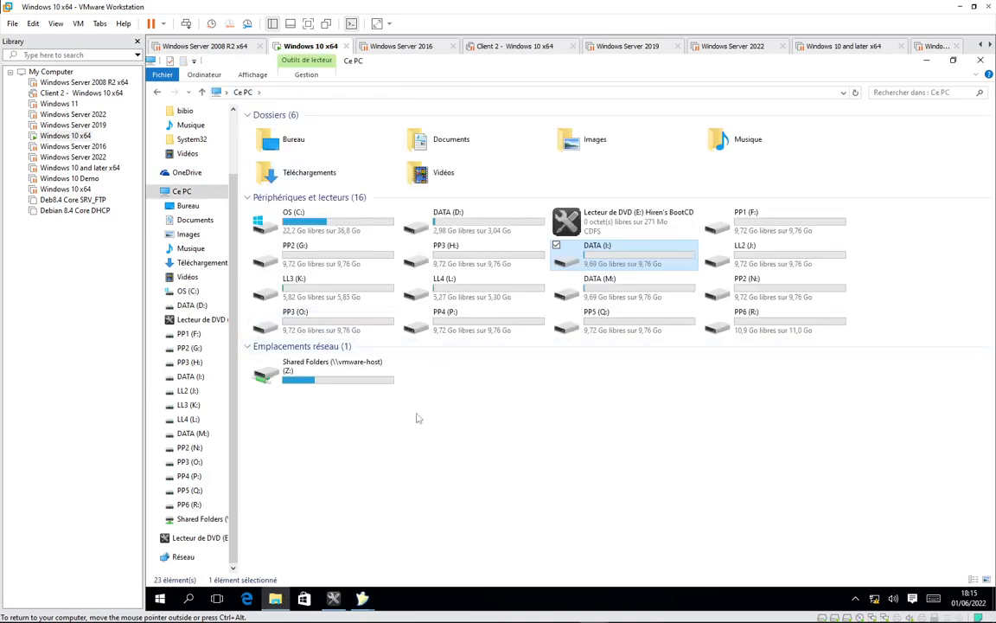
{"action": "double_click", "coordinate": [749, 336]}
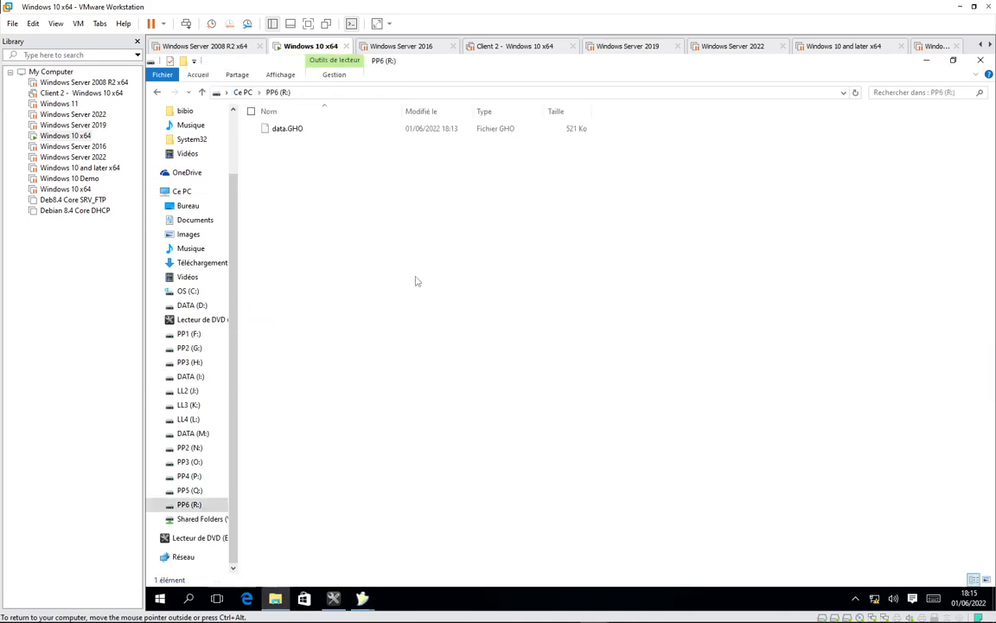
{"action": "left_click", "coordinate": [288, 130]}
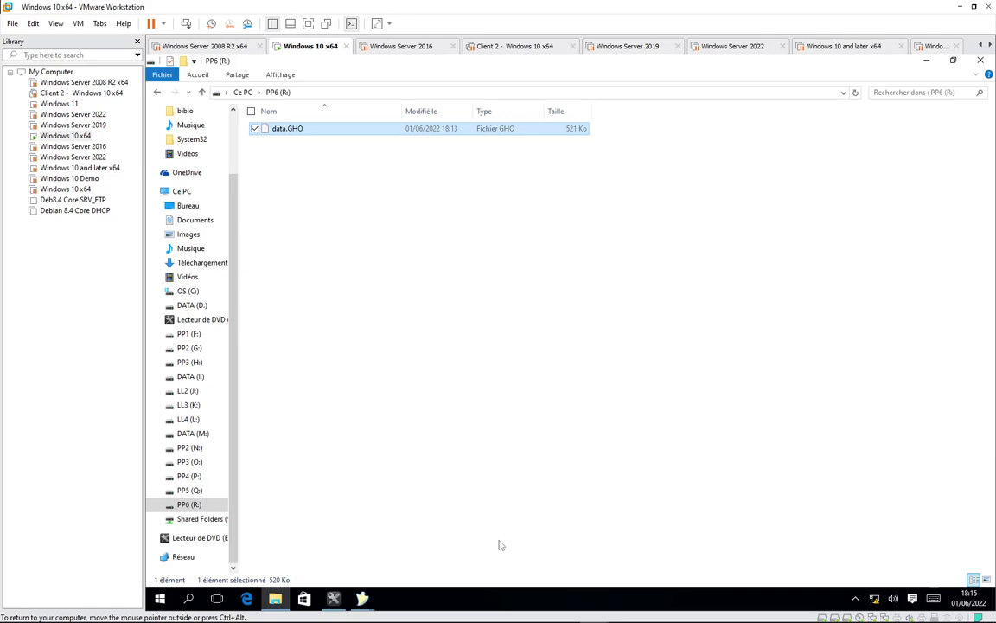
{"action": "mouse_move", "coordinate": [391, 617]}
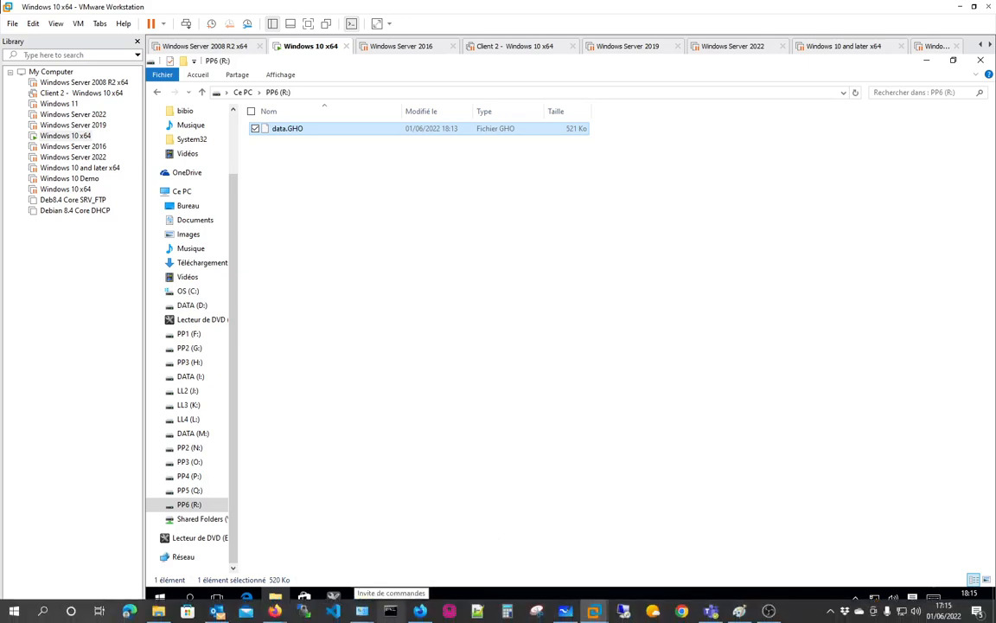
{"action": "left_click", "coordinate": [440, 447]}
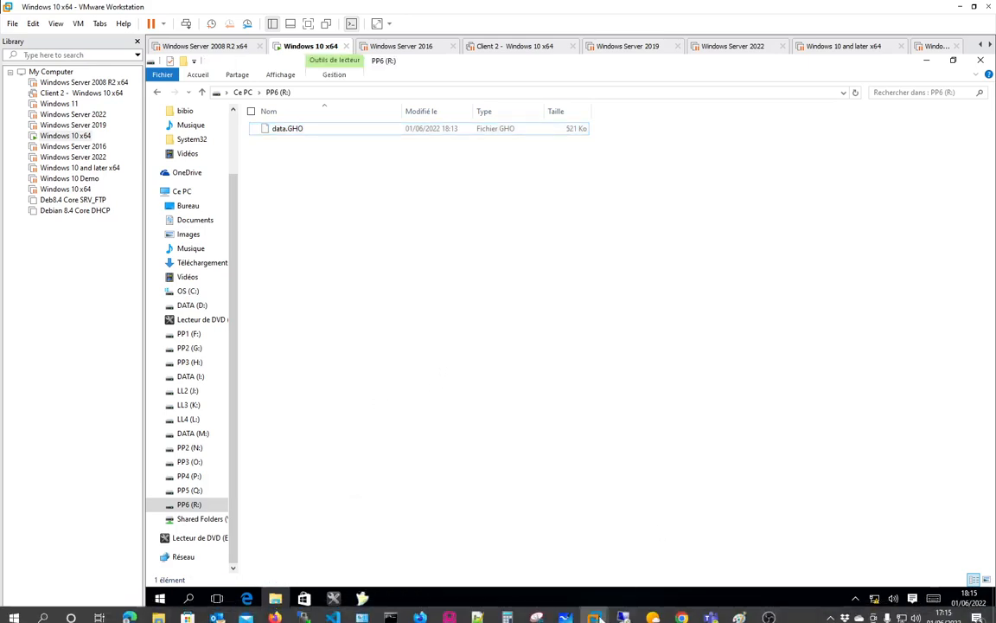
{"action": "left_click", "coordinate": [563, 618]}
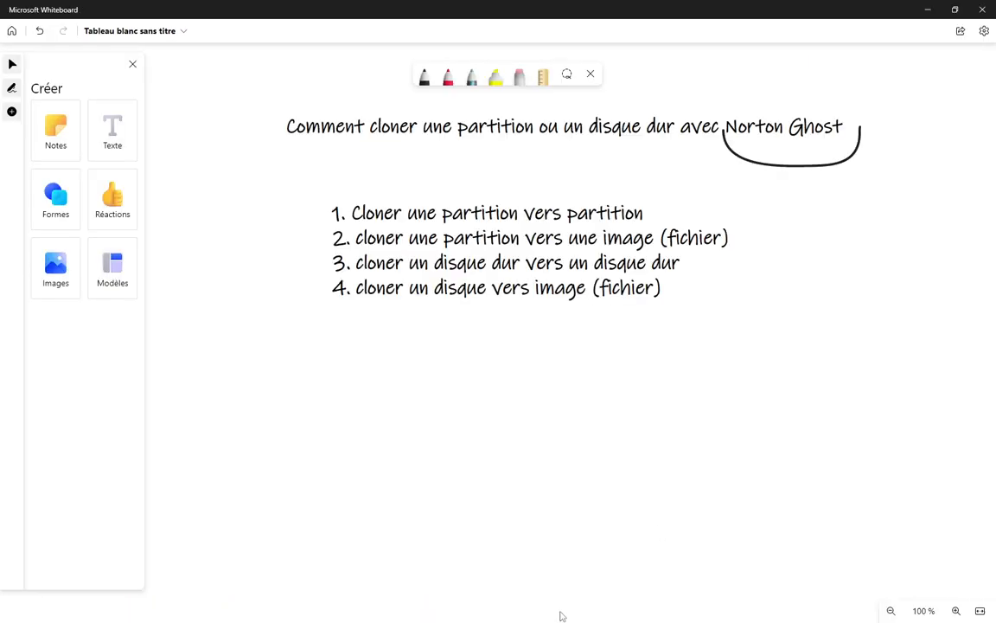